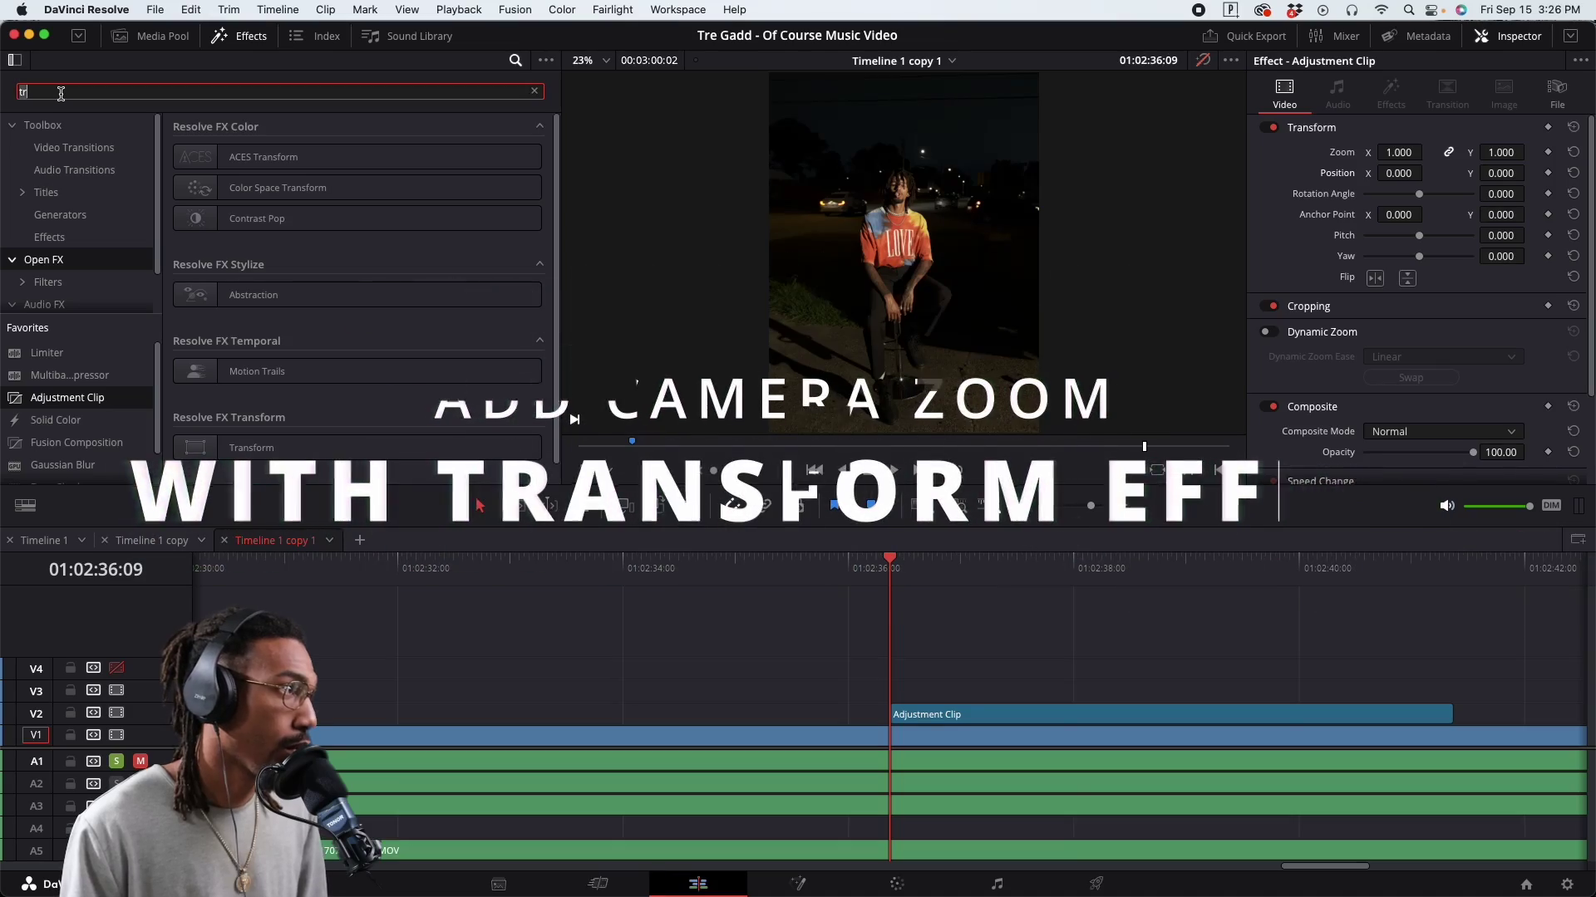
Search the Open FX effects for "tran" and apply the Transform effect to the adjustment clip on V2
{"action": "key", "text": "BackSpace"}
{"action": "left_click", "coordinate": [75, 238]}
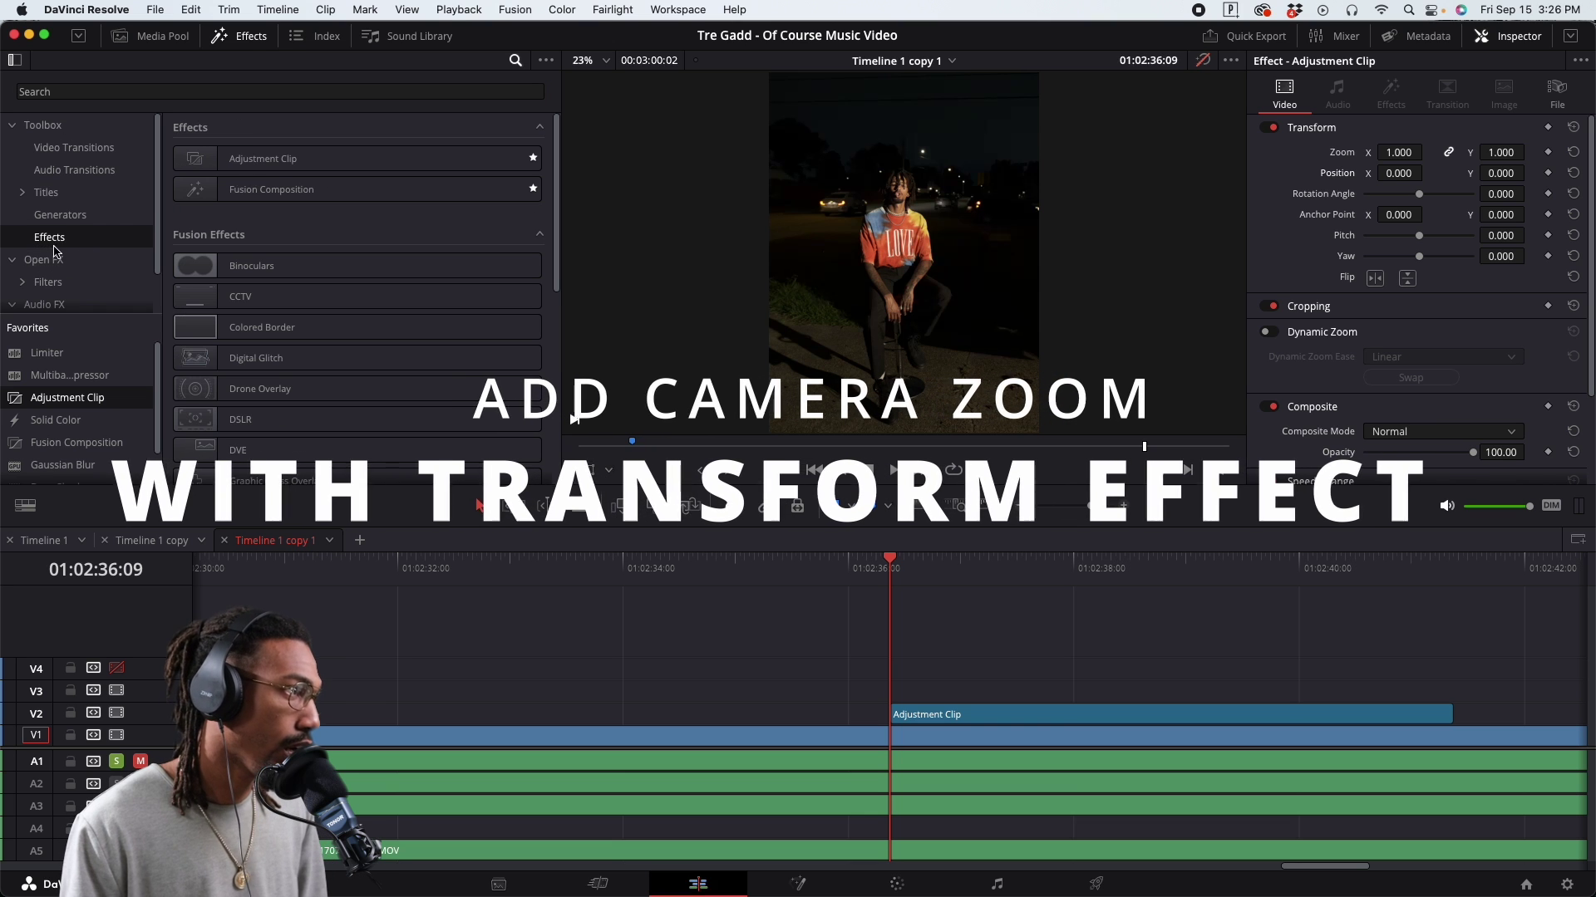
{"action": "left_click", "coordinate": [53, 259]}
{"action": "left_click", "coordinate": [113, 92]}
{"action": "type", "text": "tran"}
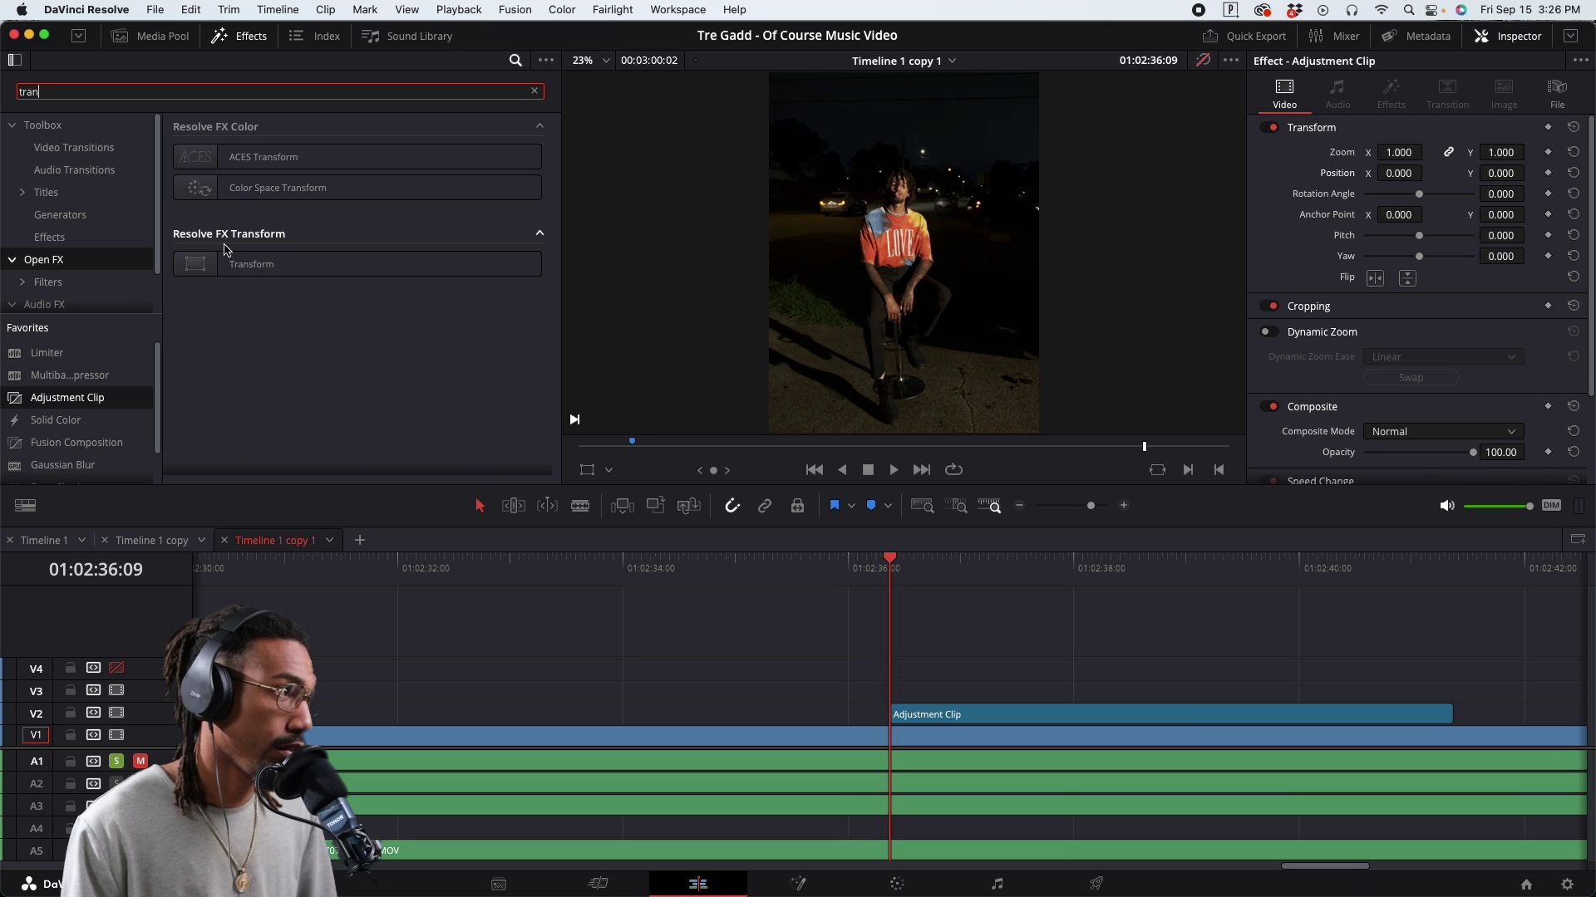
{"action": "left_click_drag", "start_coordinate": [249, 266], "coordinate": [956, 708]}
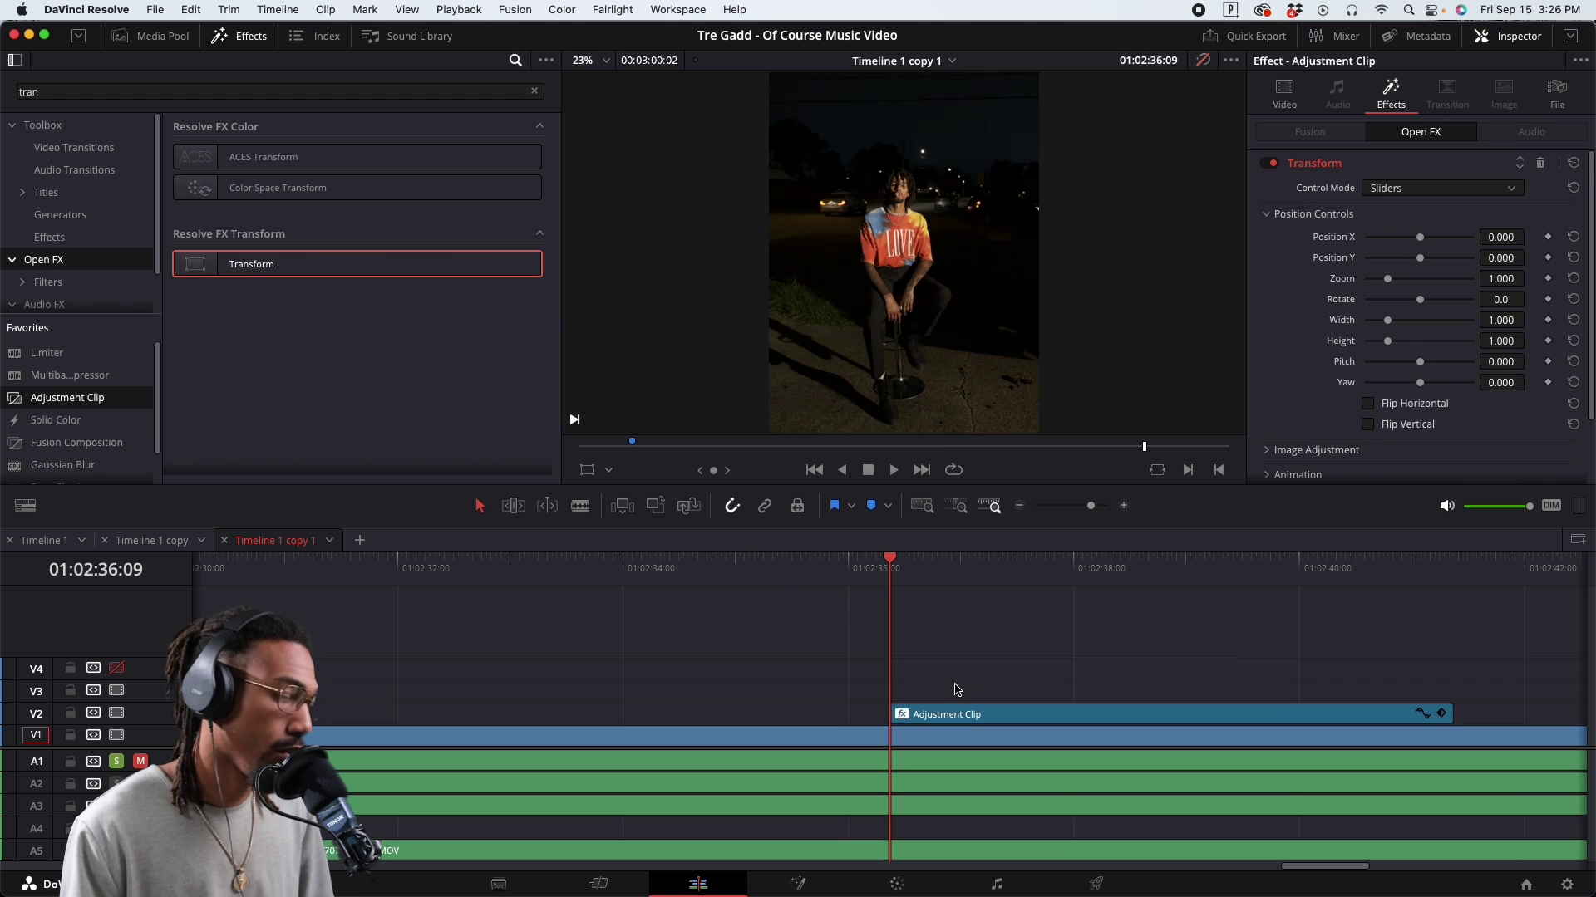
{"action": "scroll", "coordinate": [1064, 715], "scroll_direction": "down", "scroll_amount": 2}
{"action": "scroll", "coordinate": [1000, 686], "scroll_direction": "up", "scroll_amount": 3}
{"action": "scroll", "coordinate": [999, 684], "scroll_direction": "down", "scroll_amount": 5}
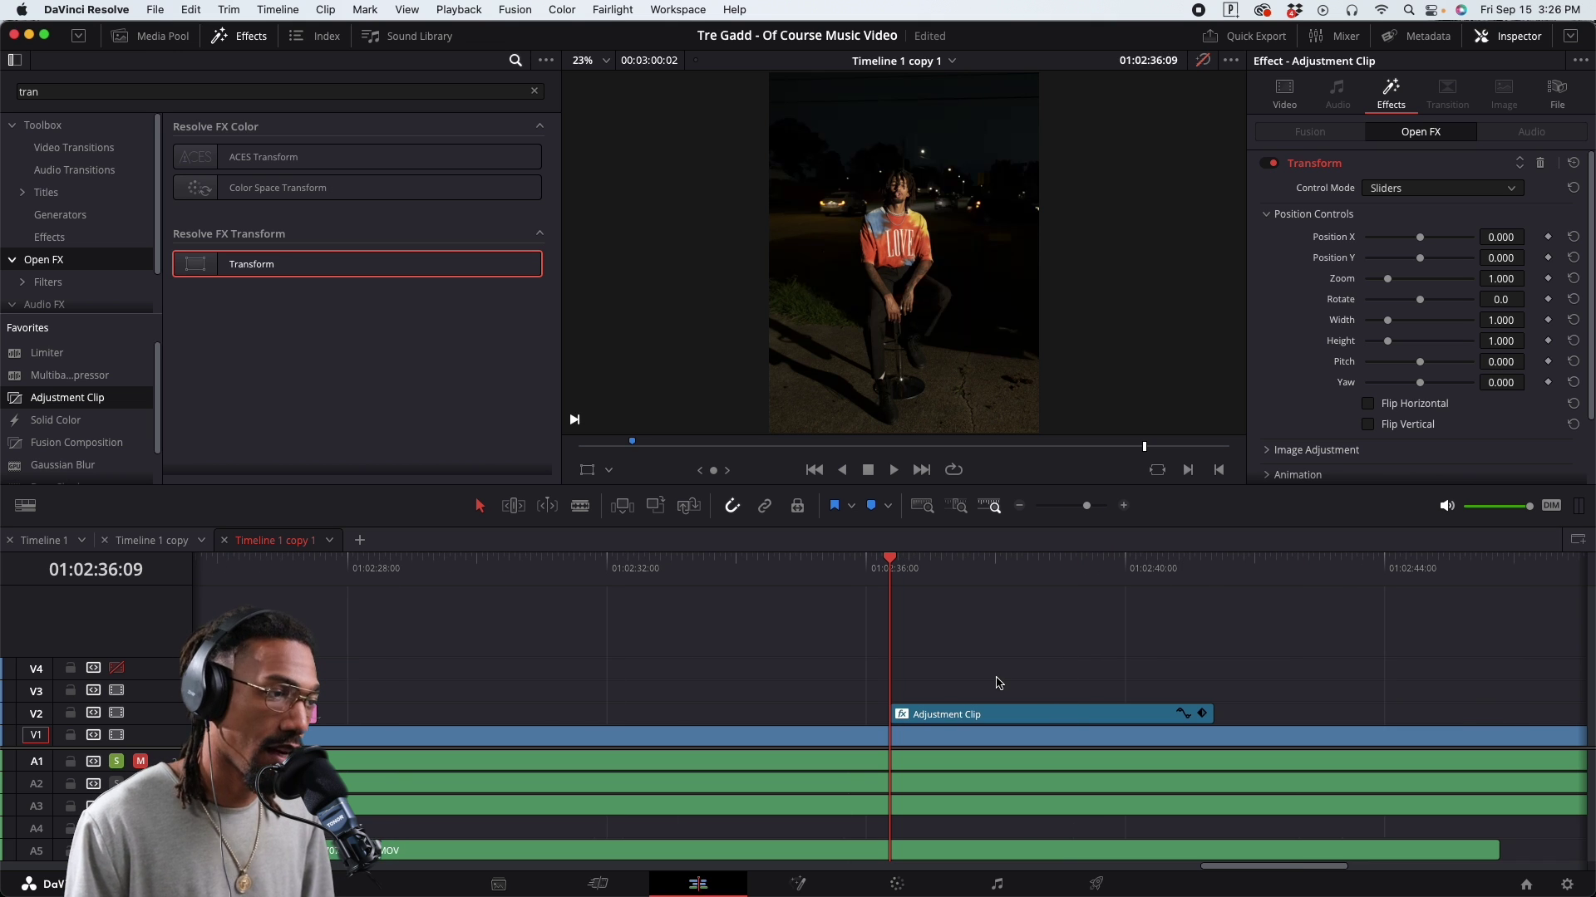
{"action": "scroll", "coordinate": [1013, 680], "scroll_direction": "up", "scroll_amount": 3}
{"action": "scroll", "coordinate": [1012, 681], "scroll_direction": "down", "scroll_amount": 3}
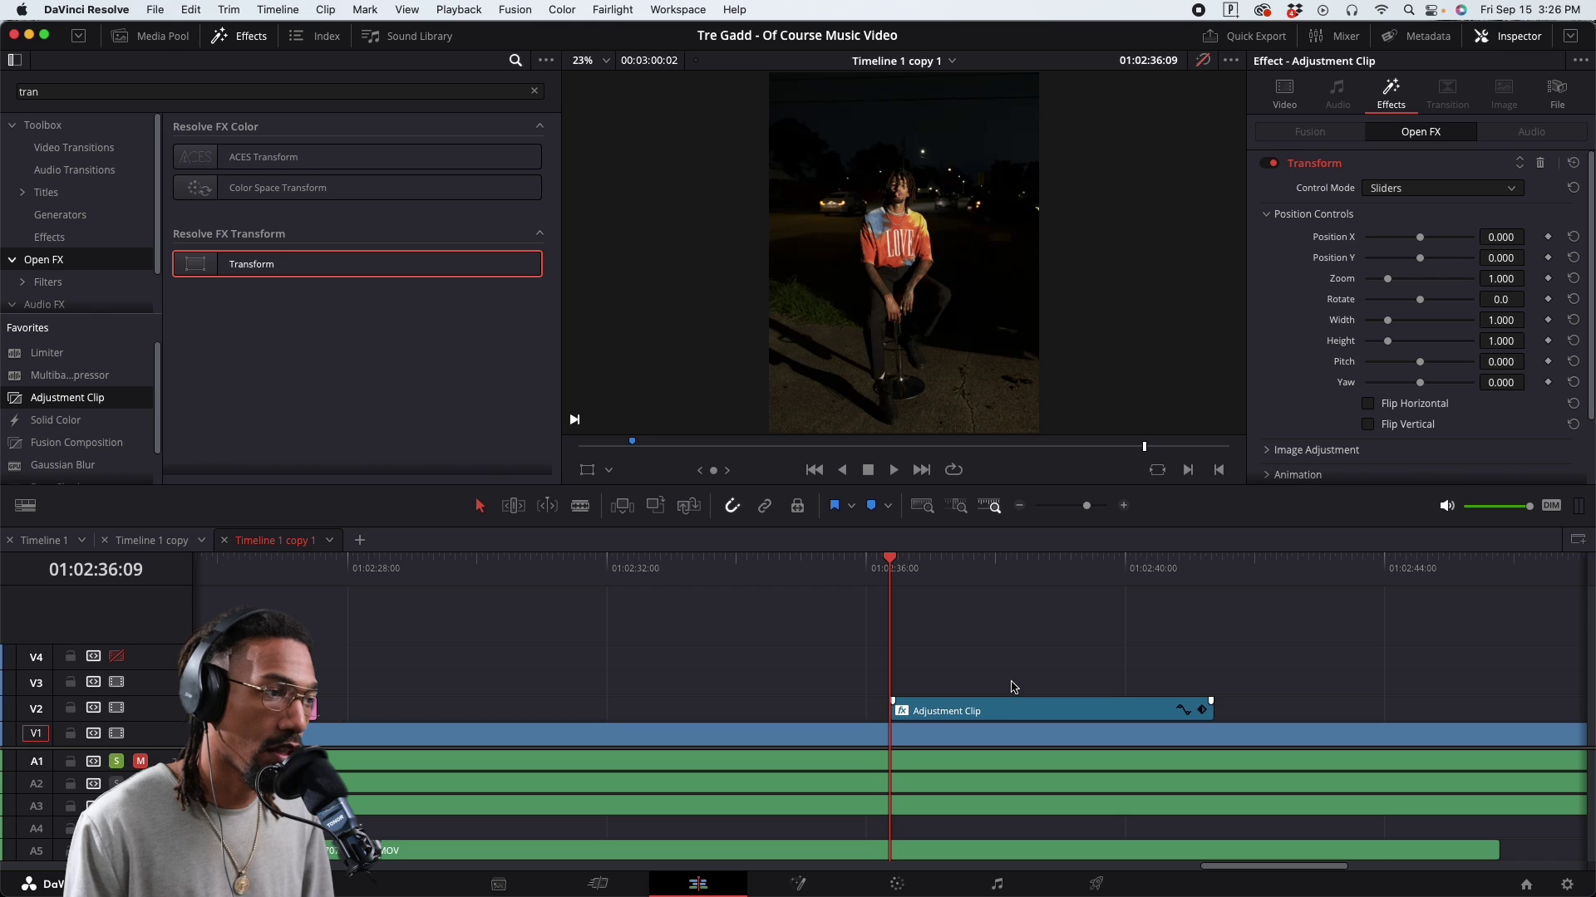
{"action": "scroll", "coordinate": [1013, 687], "scroll_direction": "down", "scroll_amount": 3}
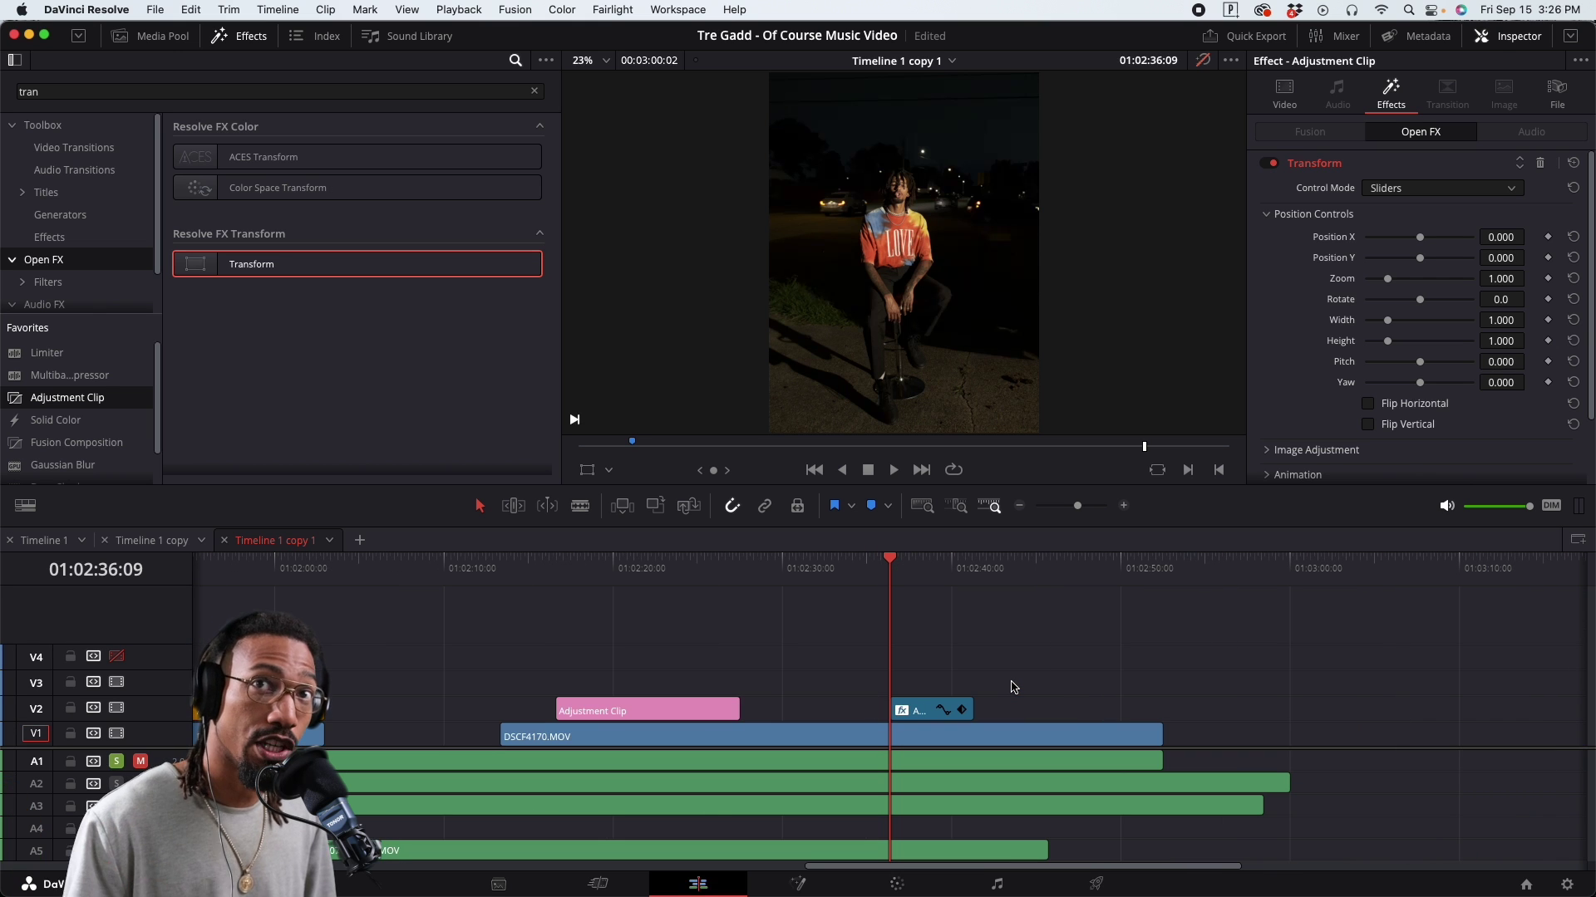
{"action": "scroll", "coordinate": [1012, 686], "scroll_direction": "up", "scroll_amount": 4}
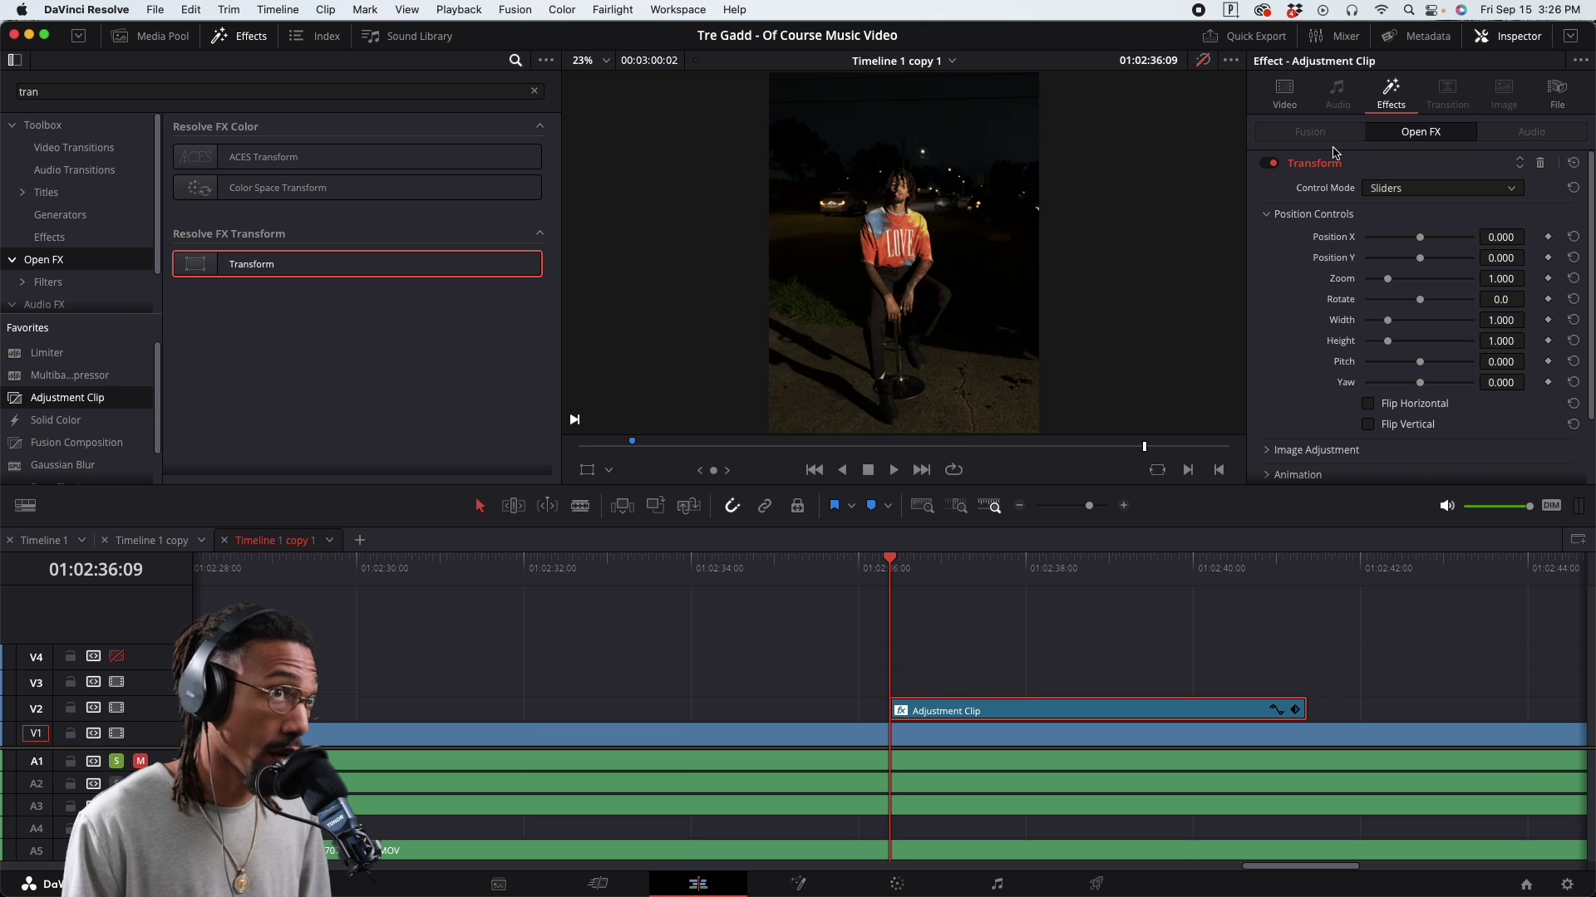
{"action": "scroll", "coordinate": [1301, 315], "scroll_direction": "down", "scroll_amount": 2}
{"action": "scroll", "coordinate": [1324, 268], "scroll_direction": "up", "scroll_amount": 2}
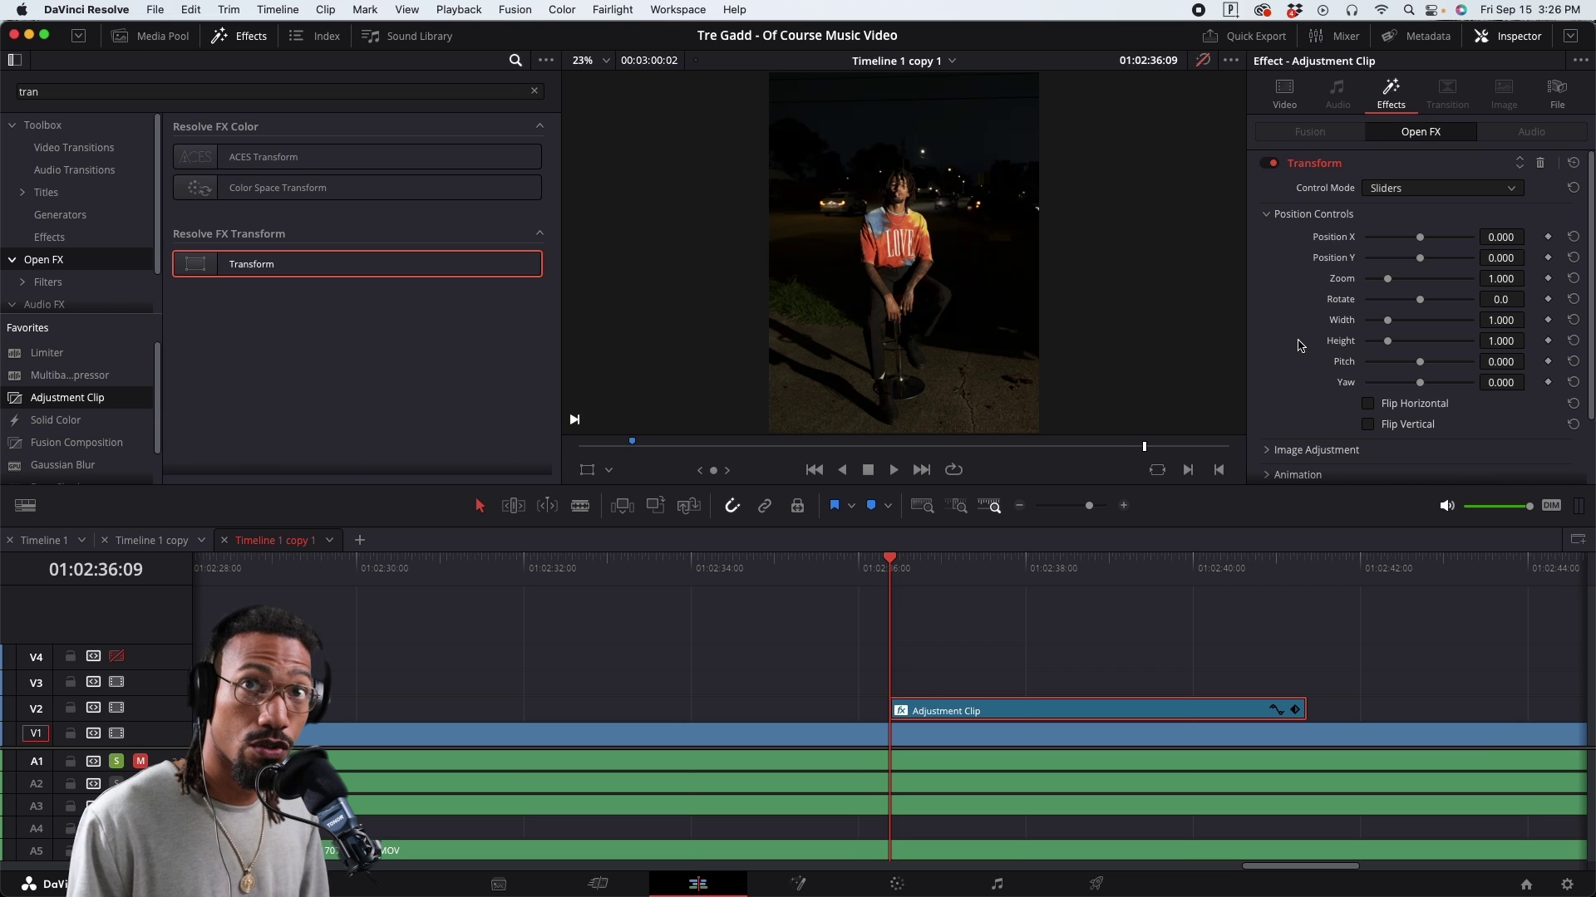
Examine the Transform effect's Global Blend, Advanced Options and Animation settings, including Motion Blur
{"action": "scroll", "coordinate": [1301, 345], "scroll_direction": "down", "scroll_amount": 3}
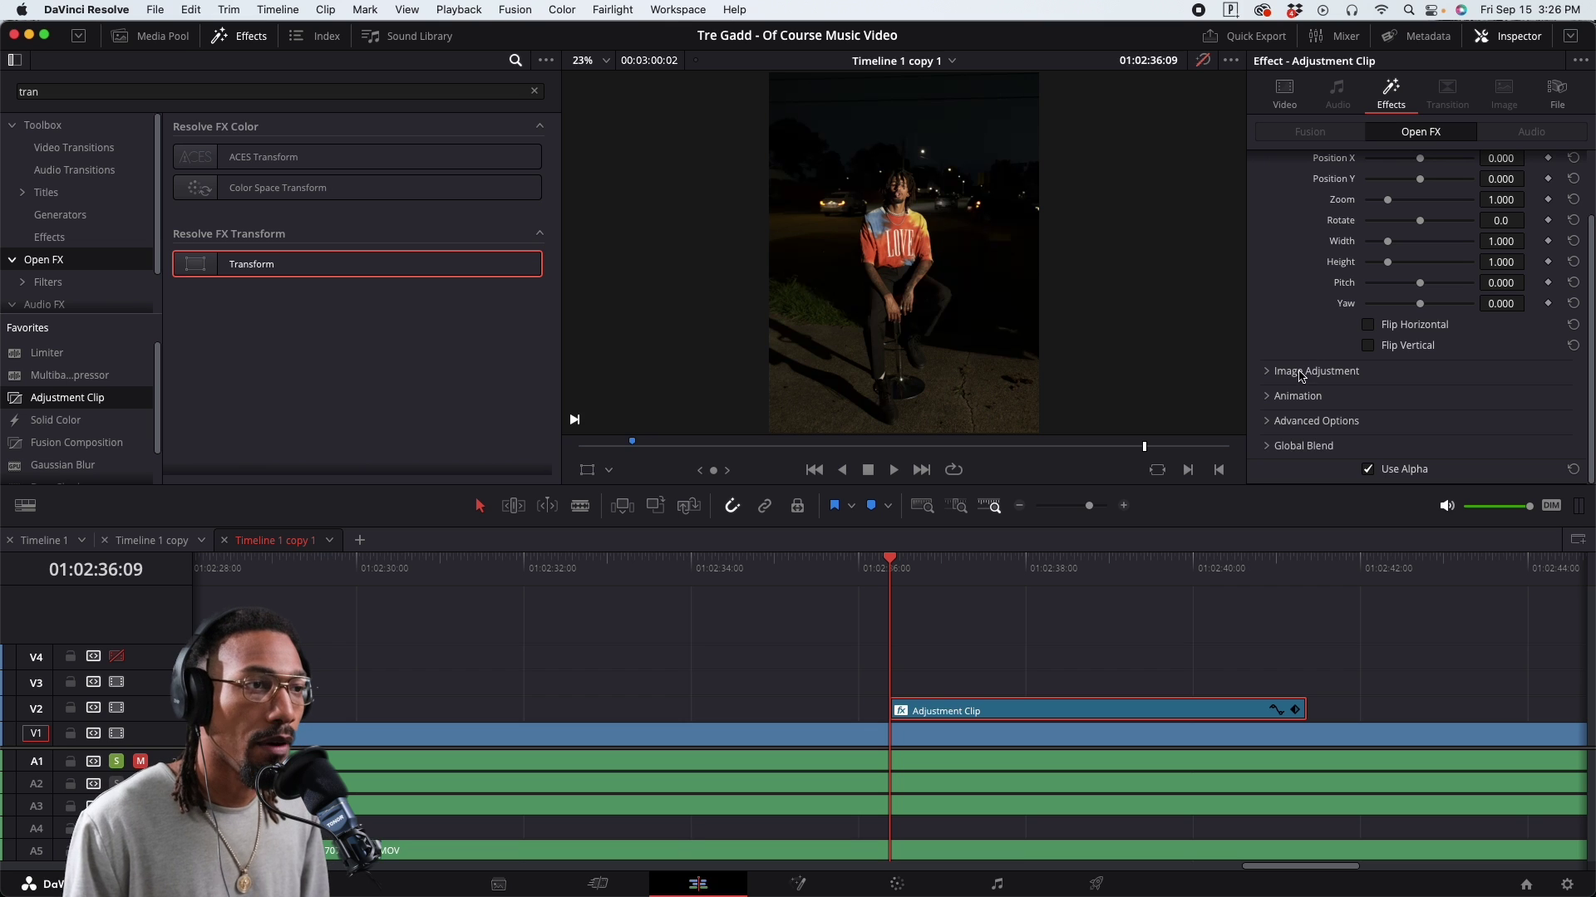
{"action": "left_click", "coordinate": [1270, 448]}
{"action": "scroll", "coordinate": [1293, 413], "scroll_direction": "down", "scroll_amount": 1}
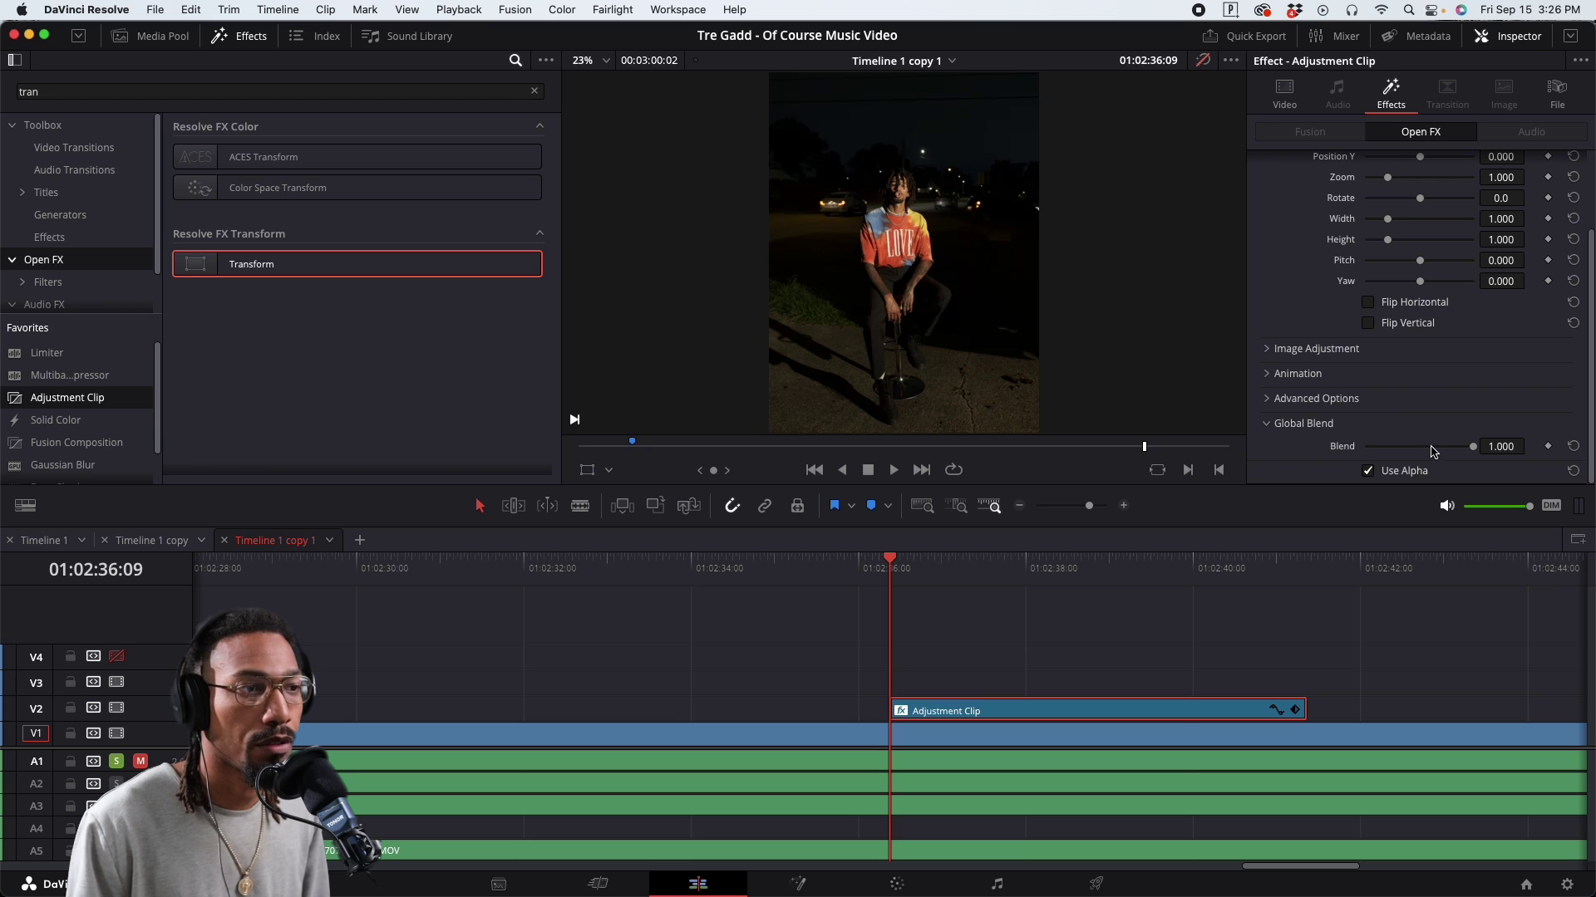
{"action": "scroll", "coordinate": [1296, 406], "scroll_direction": "up", "scroll_amount": 4}
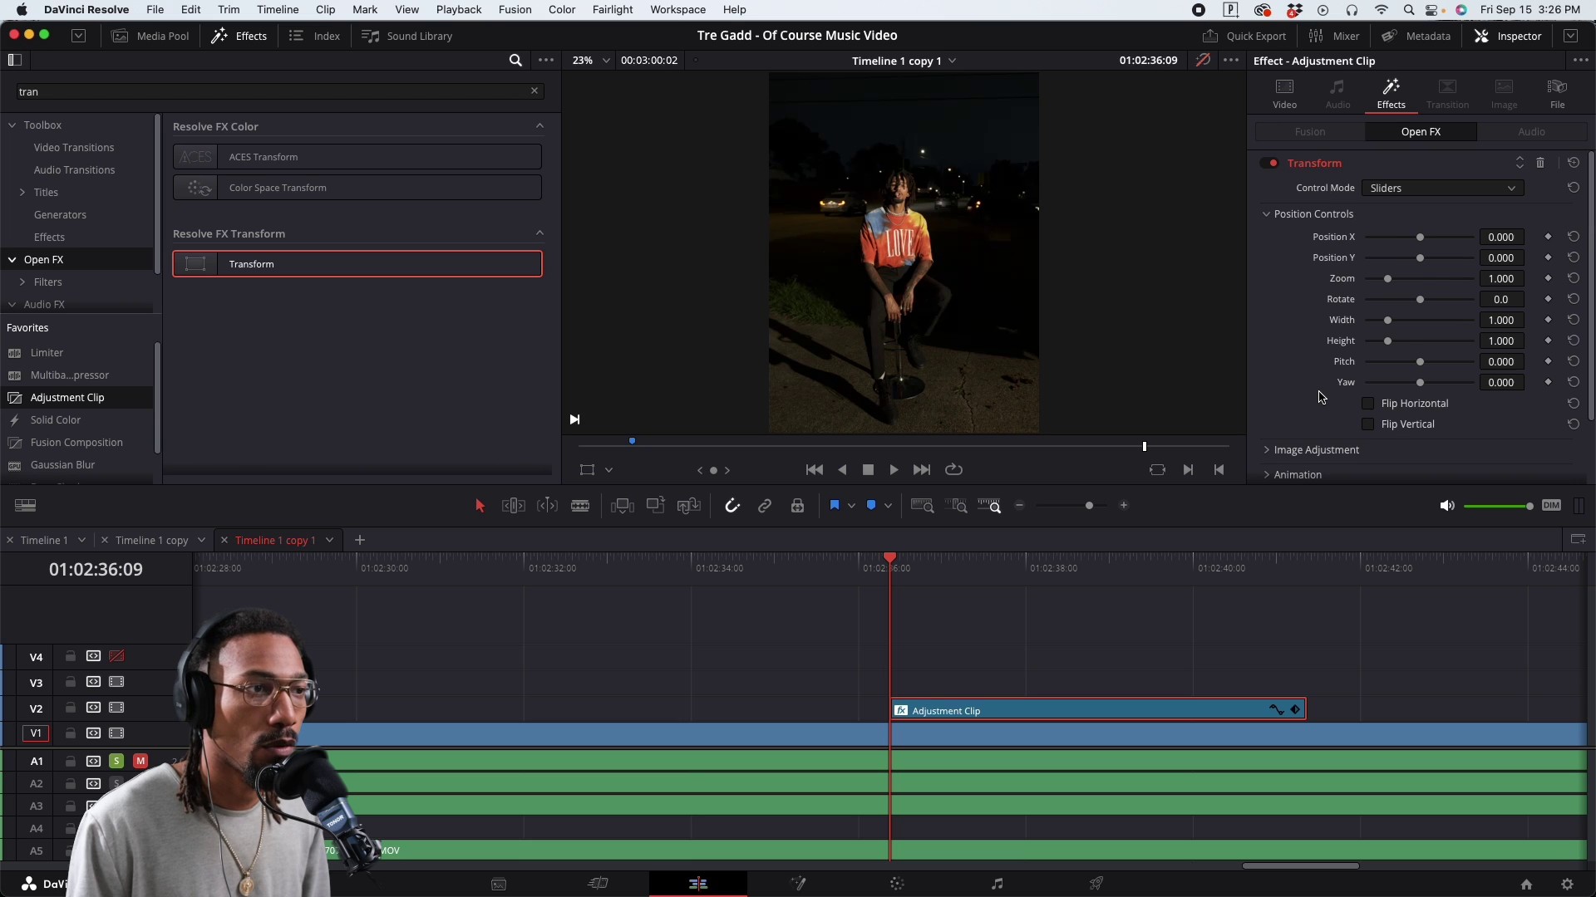
{"action": "scroll", "coordinate": [1319, 396], "scroll_direction": "down", "scroll_amount": 3}
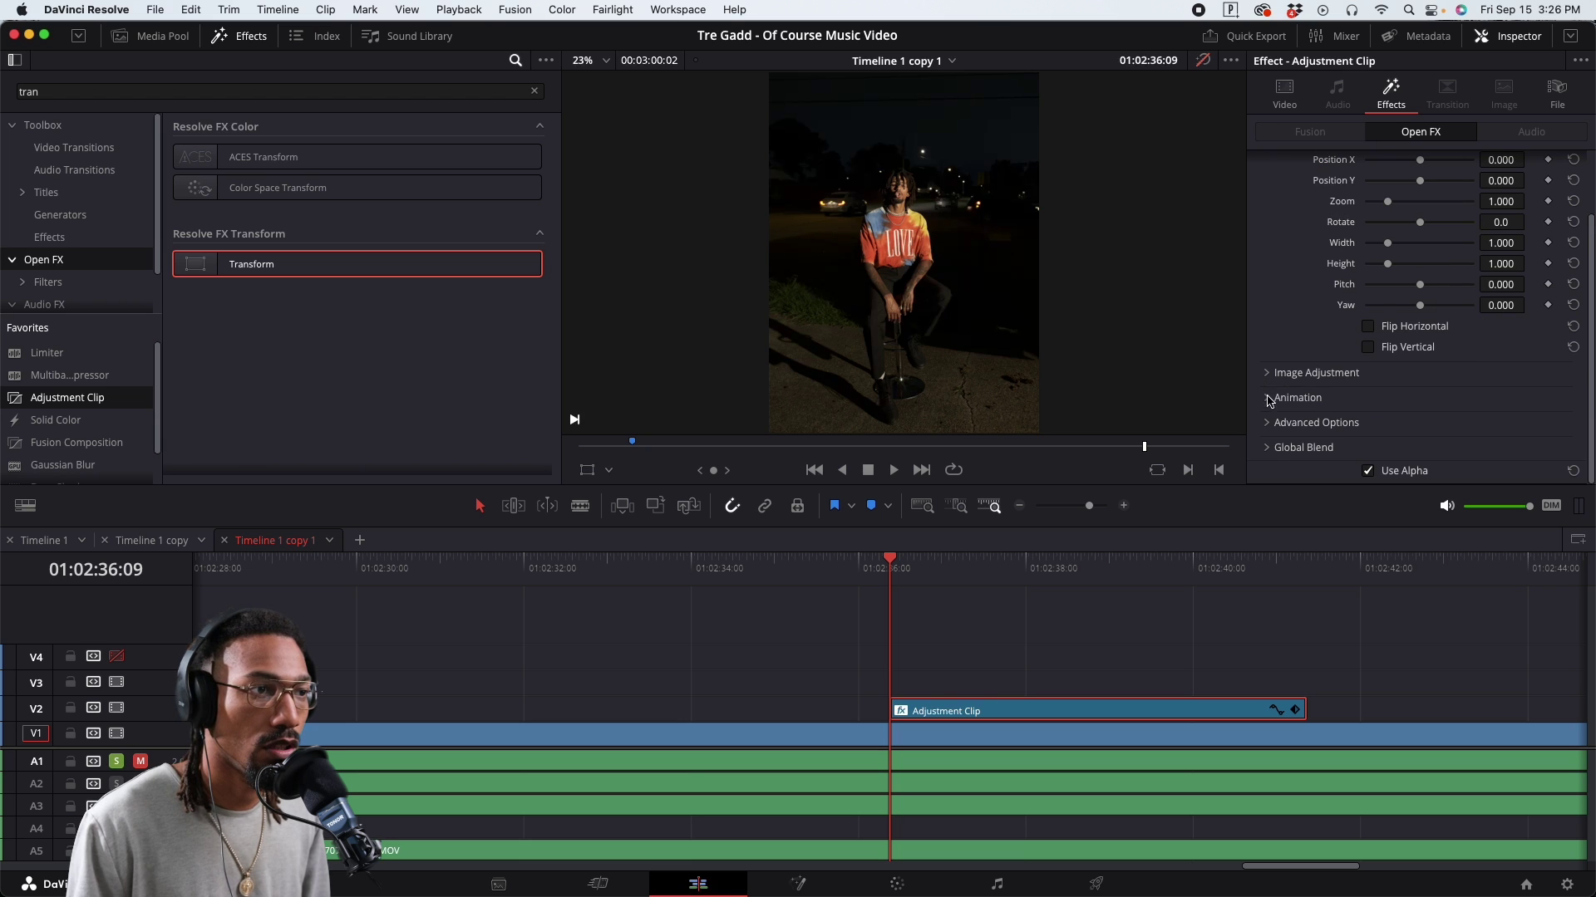
{"action": "left_click", "coordinate": [1268, 427]}
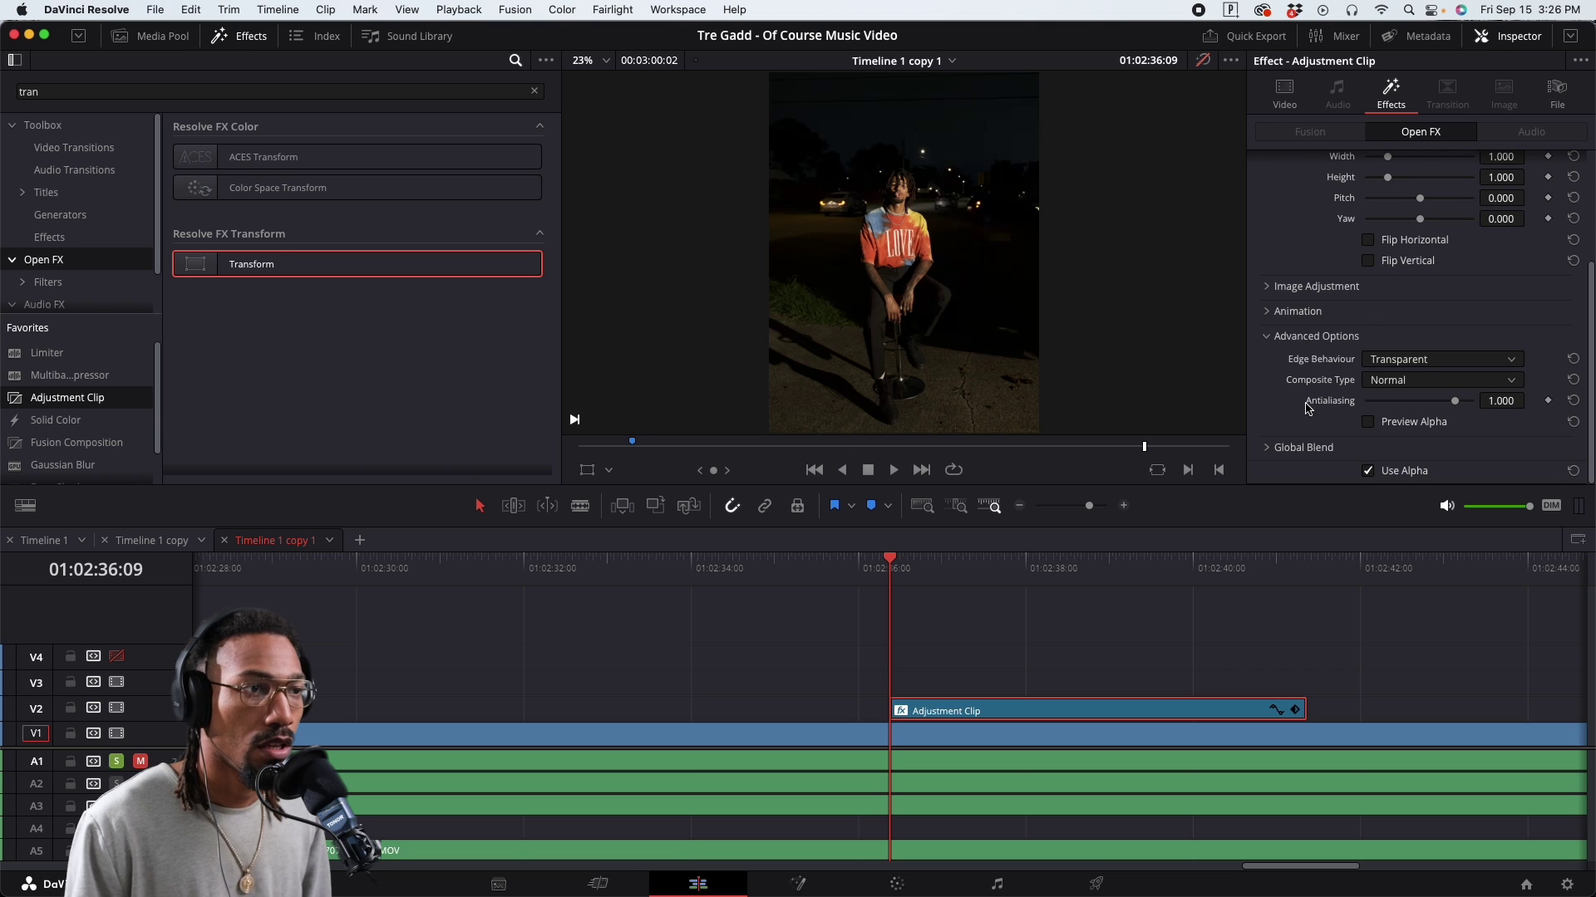
{"action": "left_click", "coordinate": [1275, 312]}
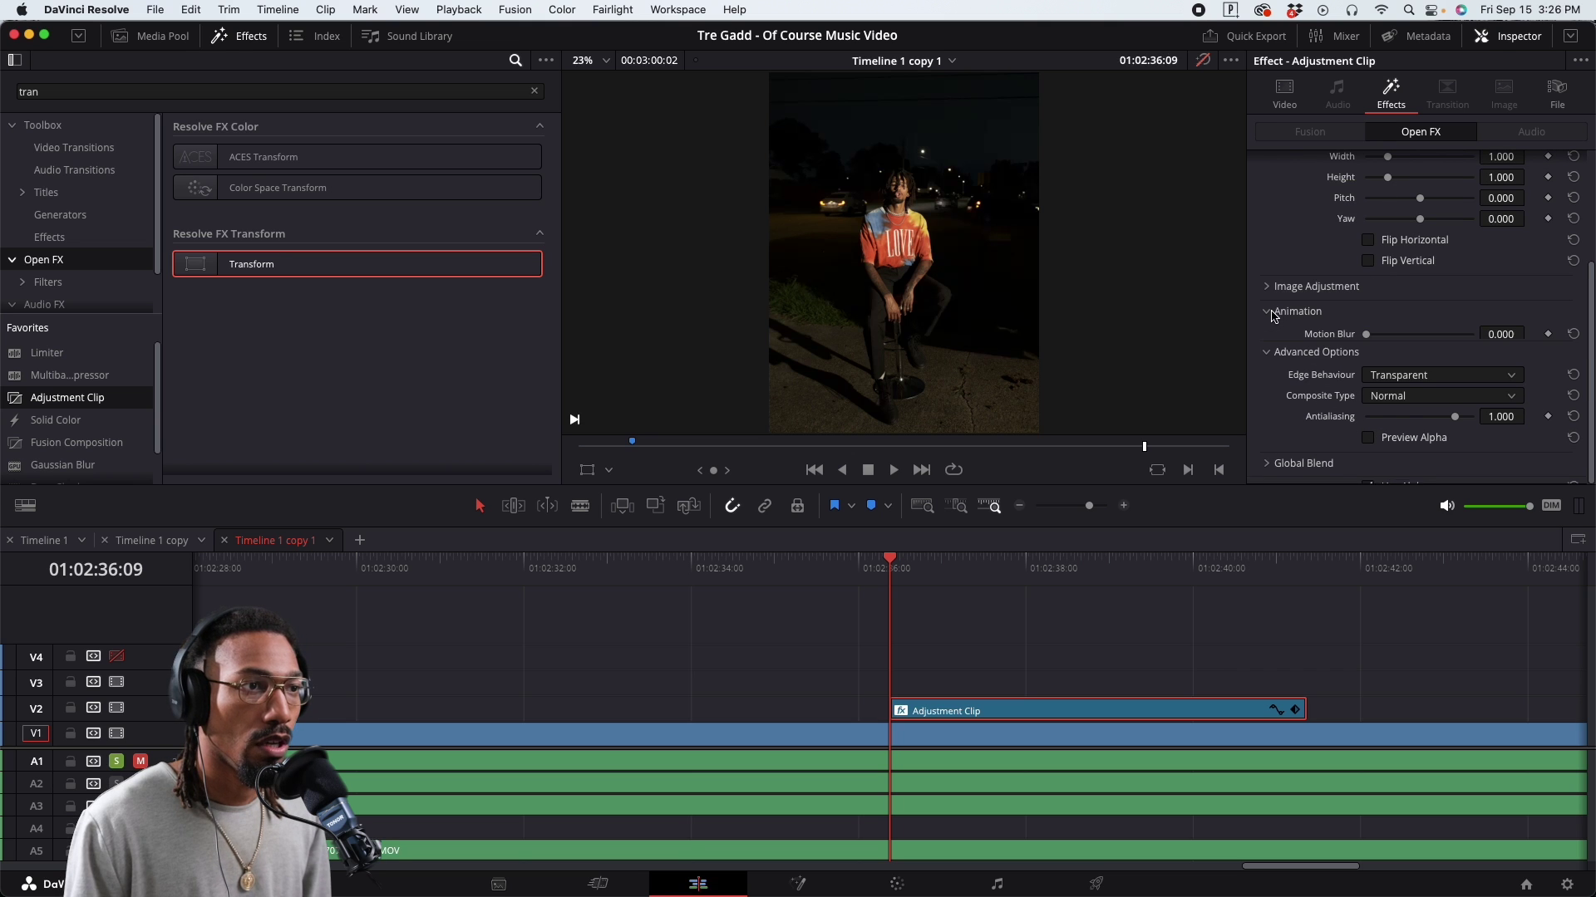
{"action": "left_click", "coordinate": [1279, 359]}
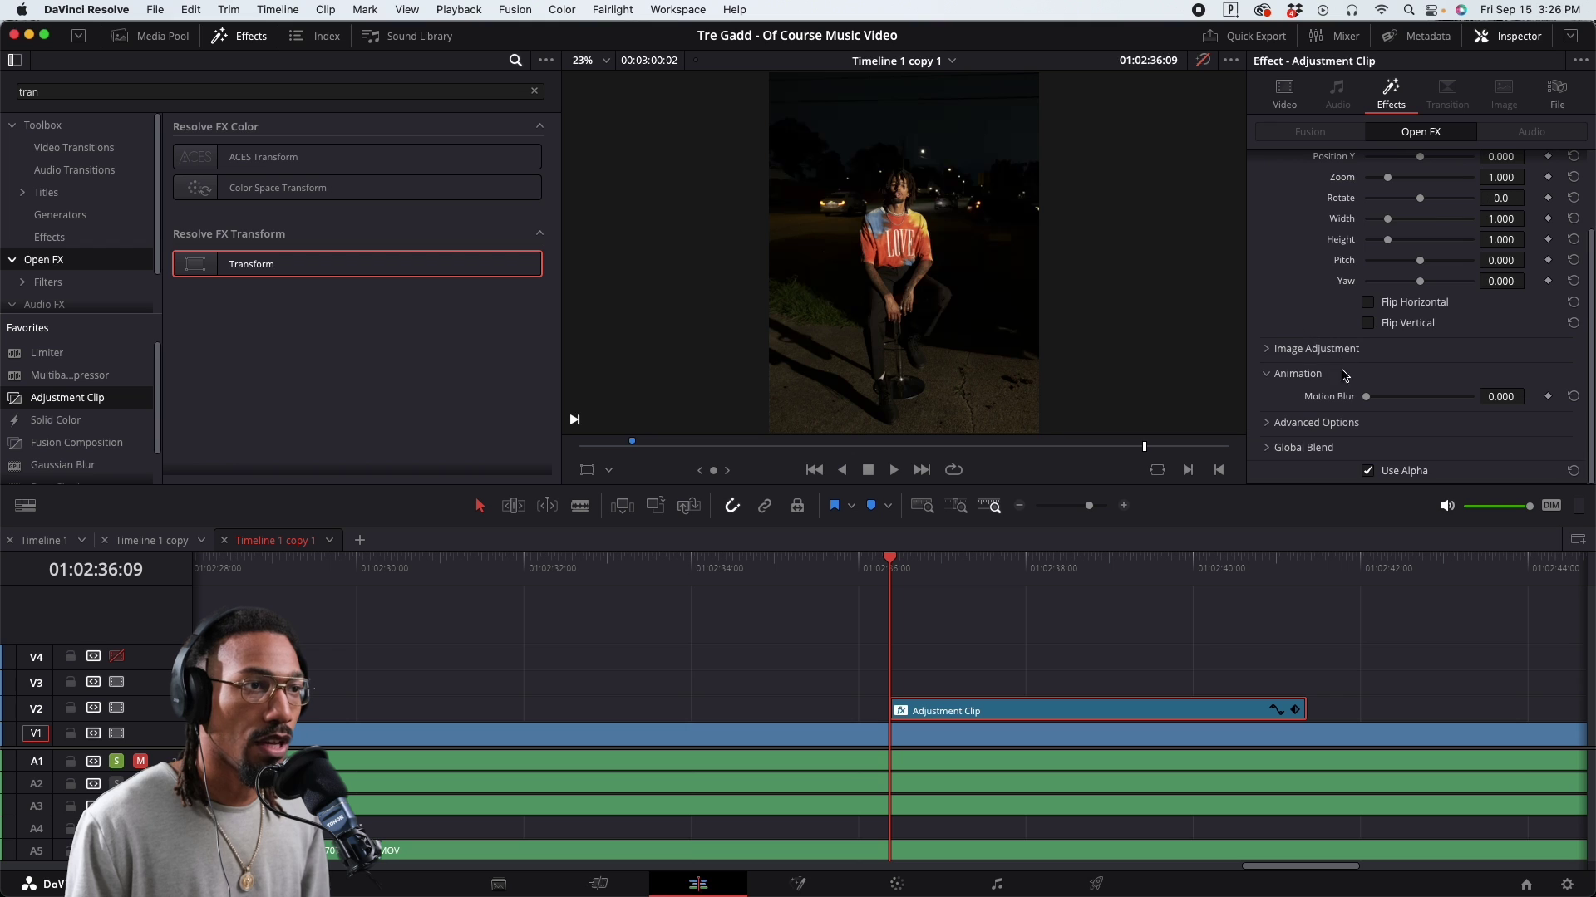
{"action": "left_click_drag", "start_coordinate": [1370, 401], "coordinate": [1315, 404]}
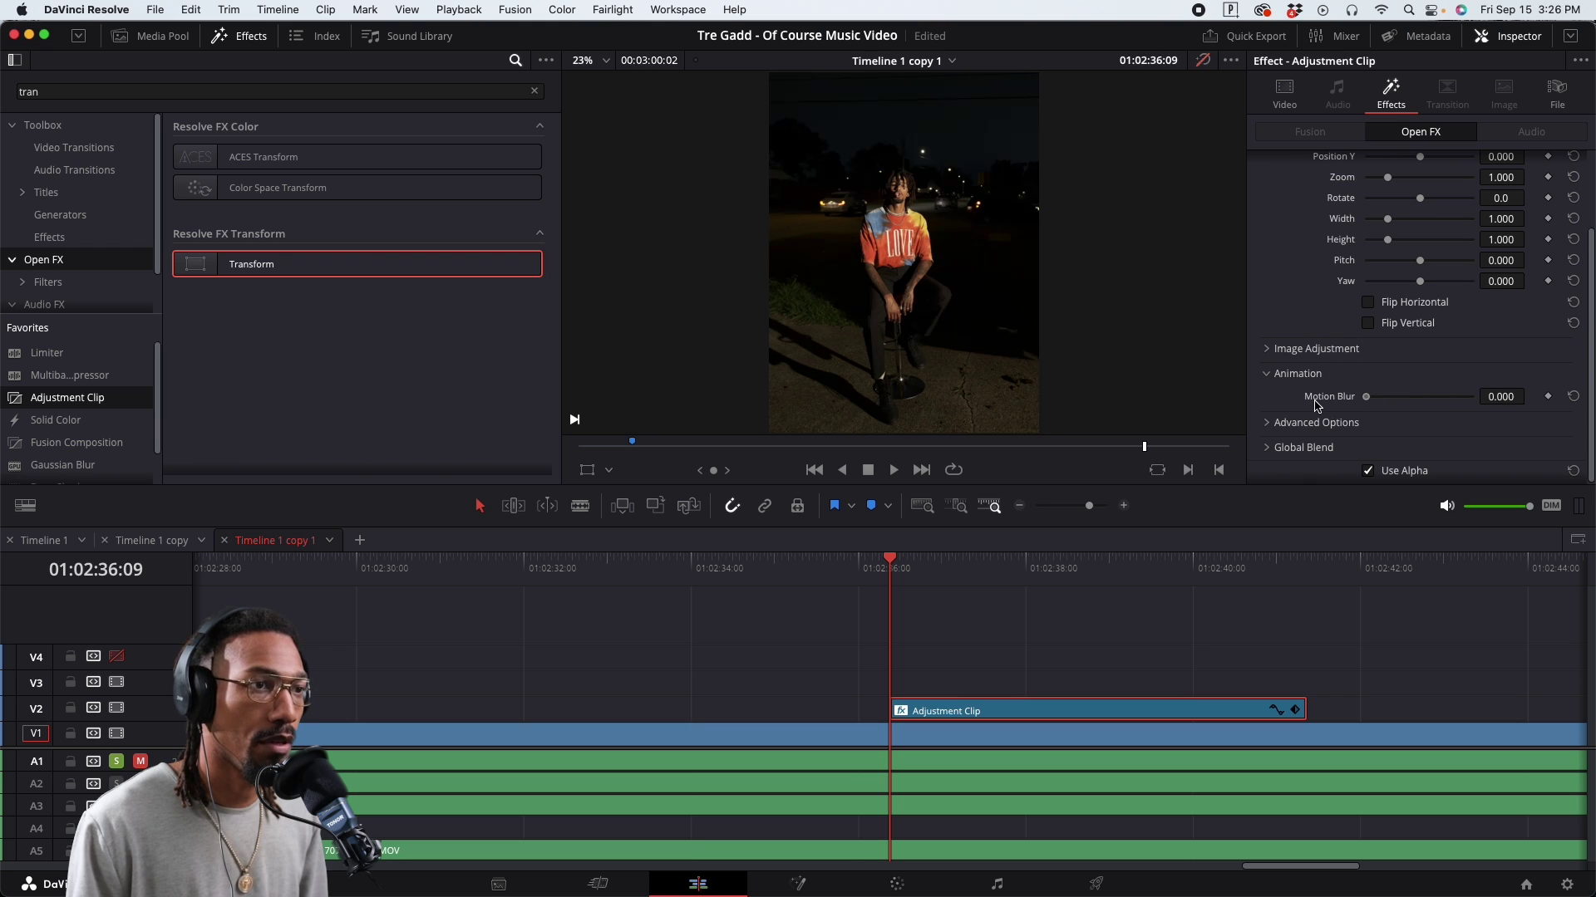
Split the adjustment clip five frames after its start, at 01:02:36:14, and delete the remainder
{"action": "left_click_drag", "start_coordinate": [934, 573], "coordinate": [1006, 563]}
{"action": "left_click", "coordinate": [896, 574]}
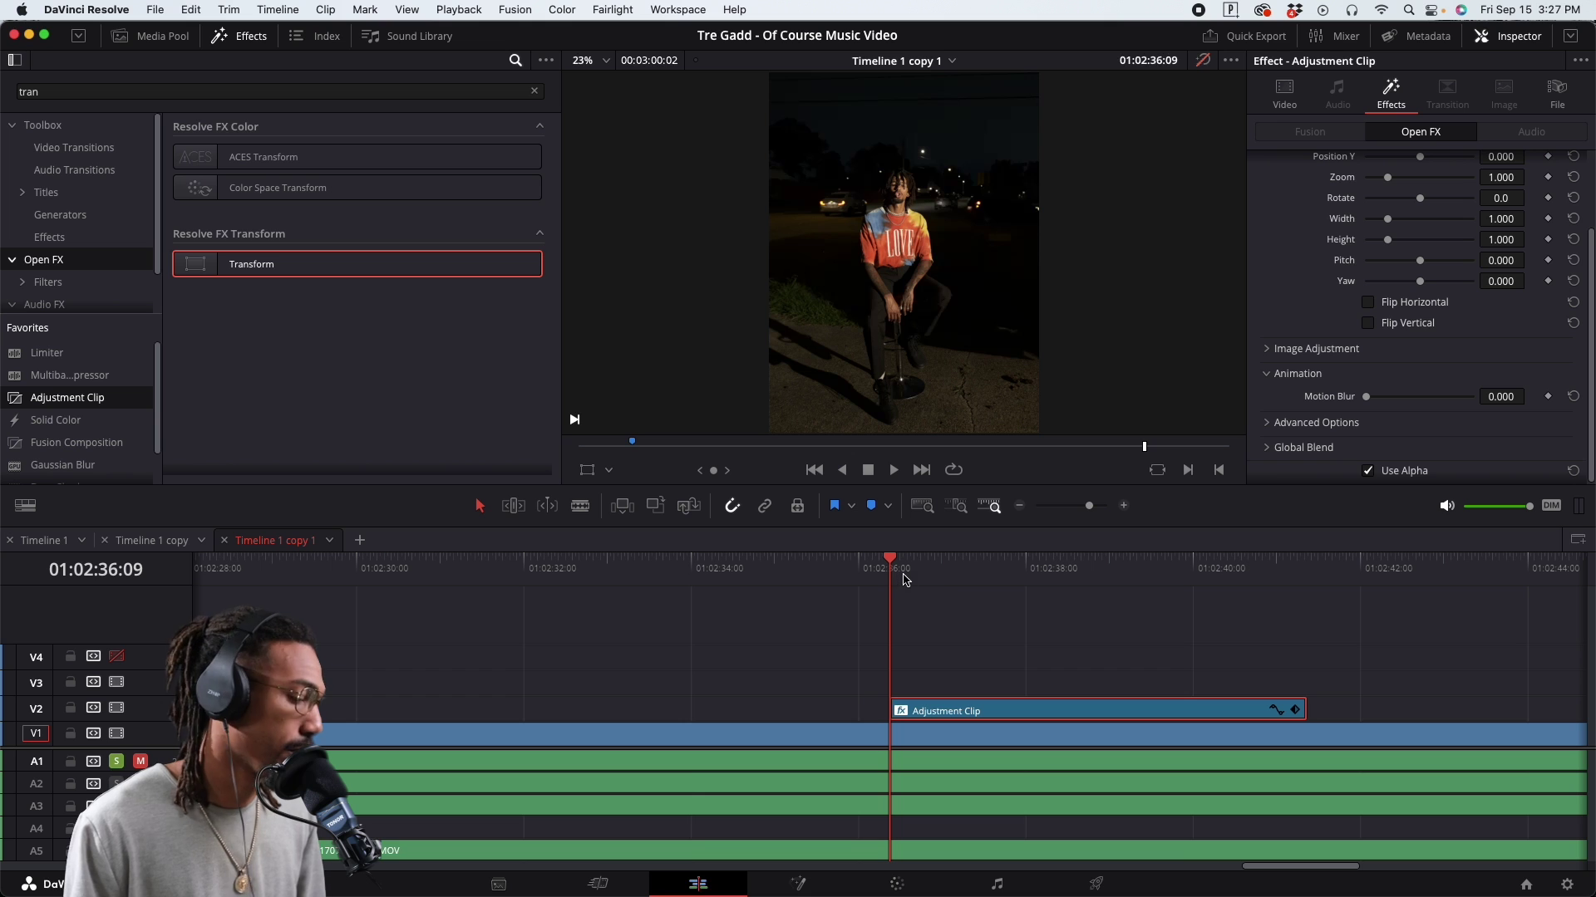
{"action": "left_click", "coordinate": [962, 650]}
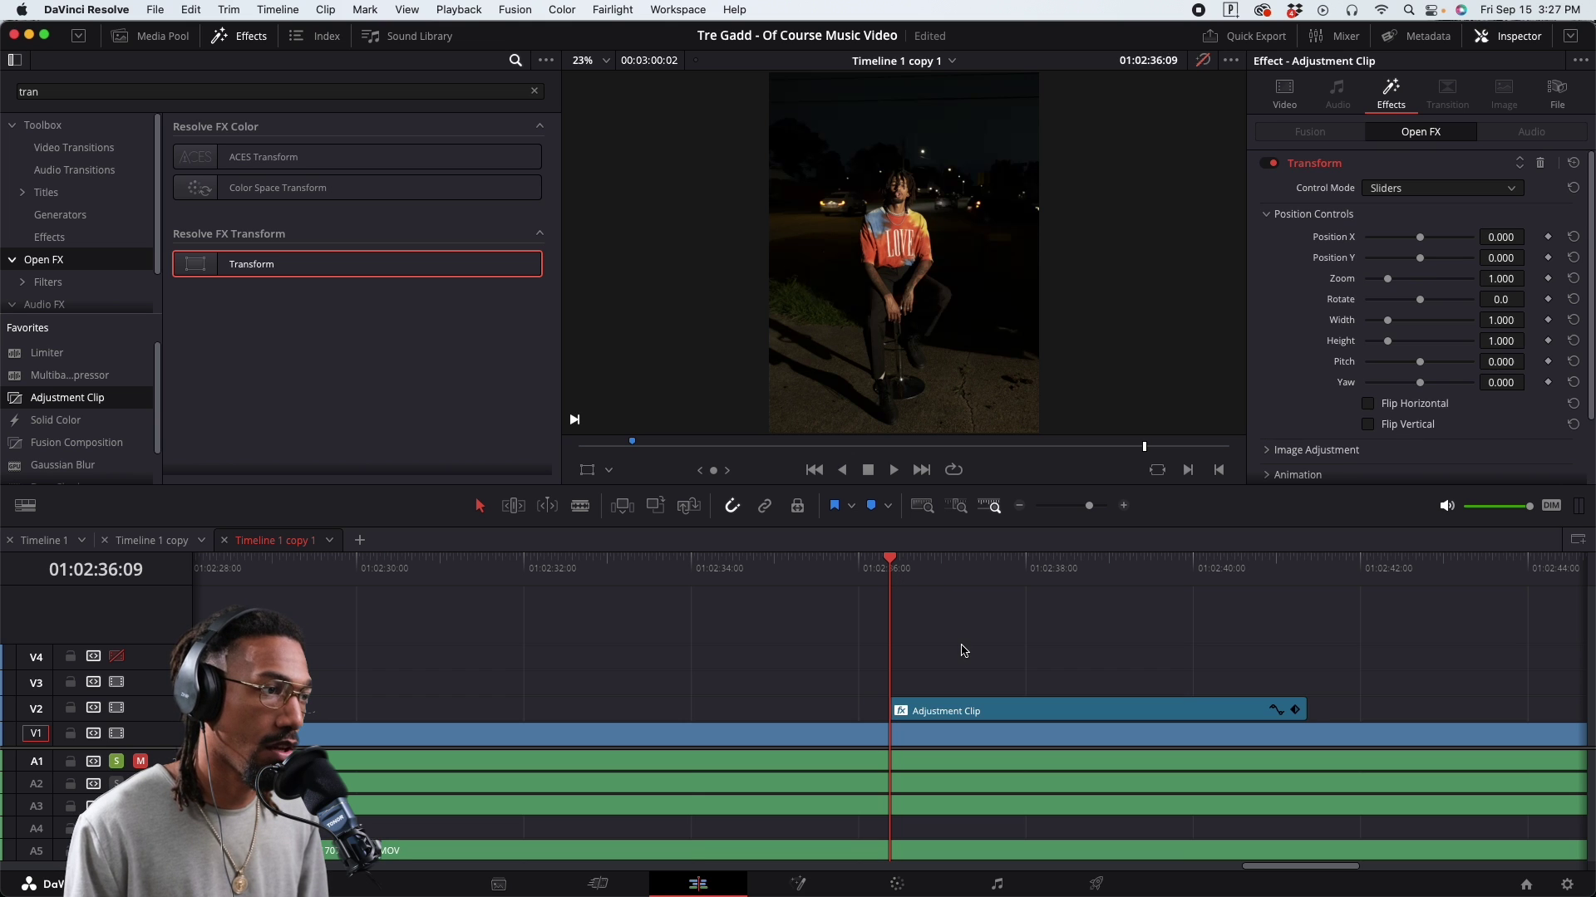
{"action": "key", "text": "Right"}
{"action": "key", "text": "Right"}
{"action": "key", "text": "Right"}
{"action": "key", "text": "Right"}
{"action": "key", "text": "Right"}
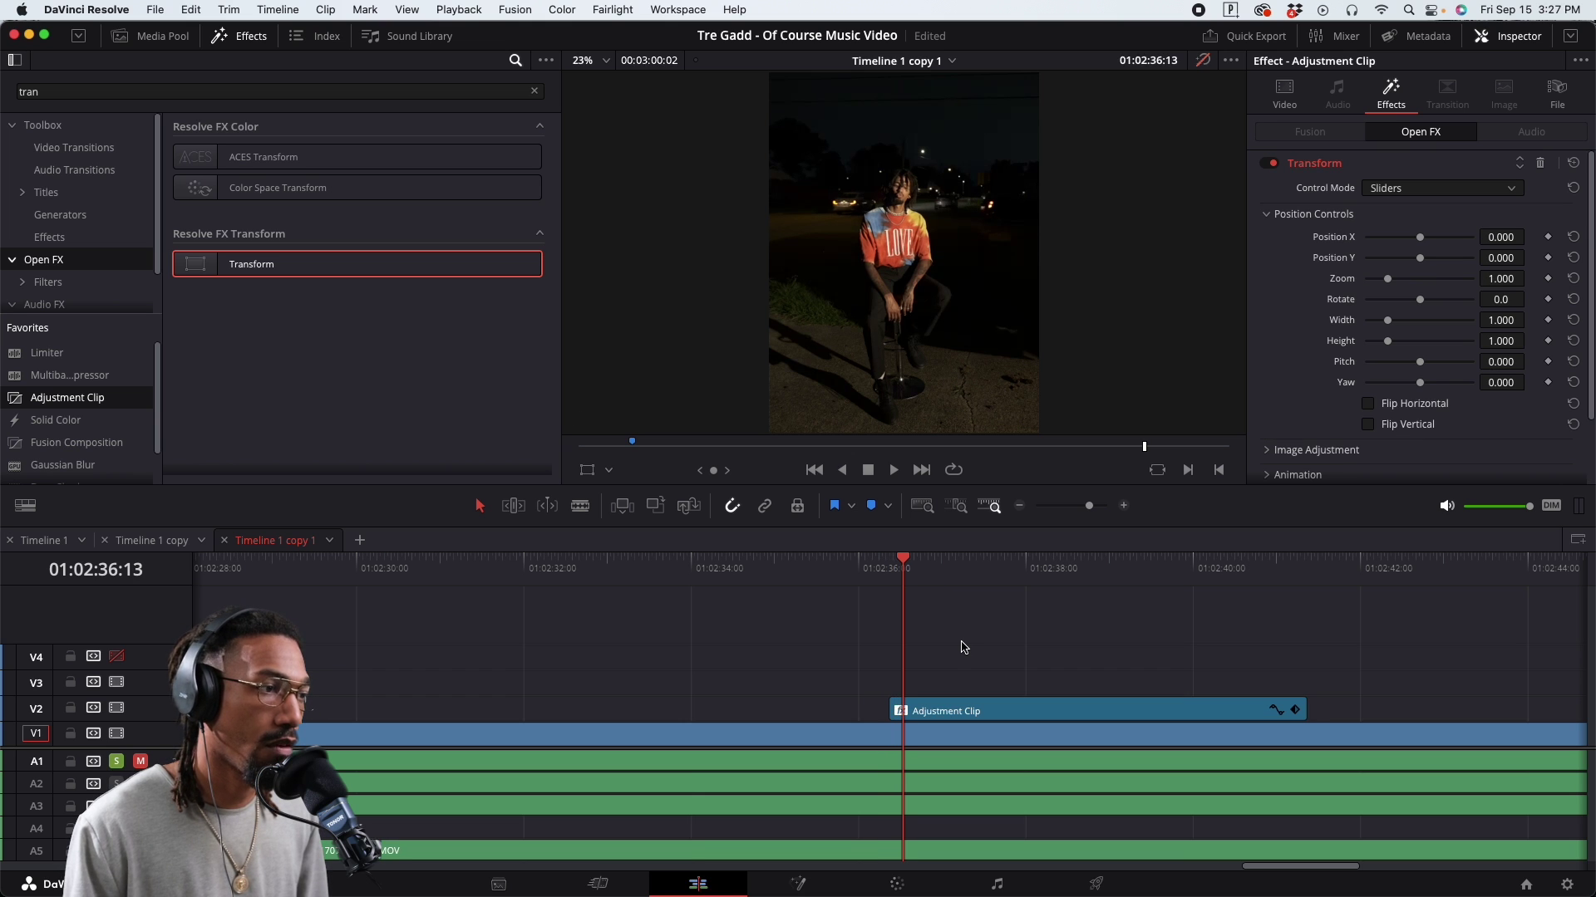
{"action": "left_click", "coordinate": [953, 713]}
{"action": "key", "text": "super+b"}
{"action": "left_click", "coordinate": [955, 710]}
{"action": "key", "text": "BackSpace"}
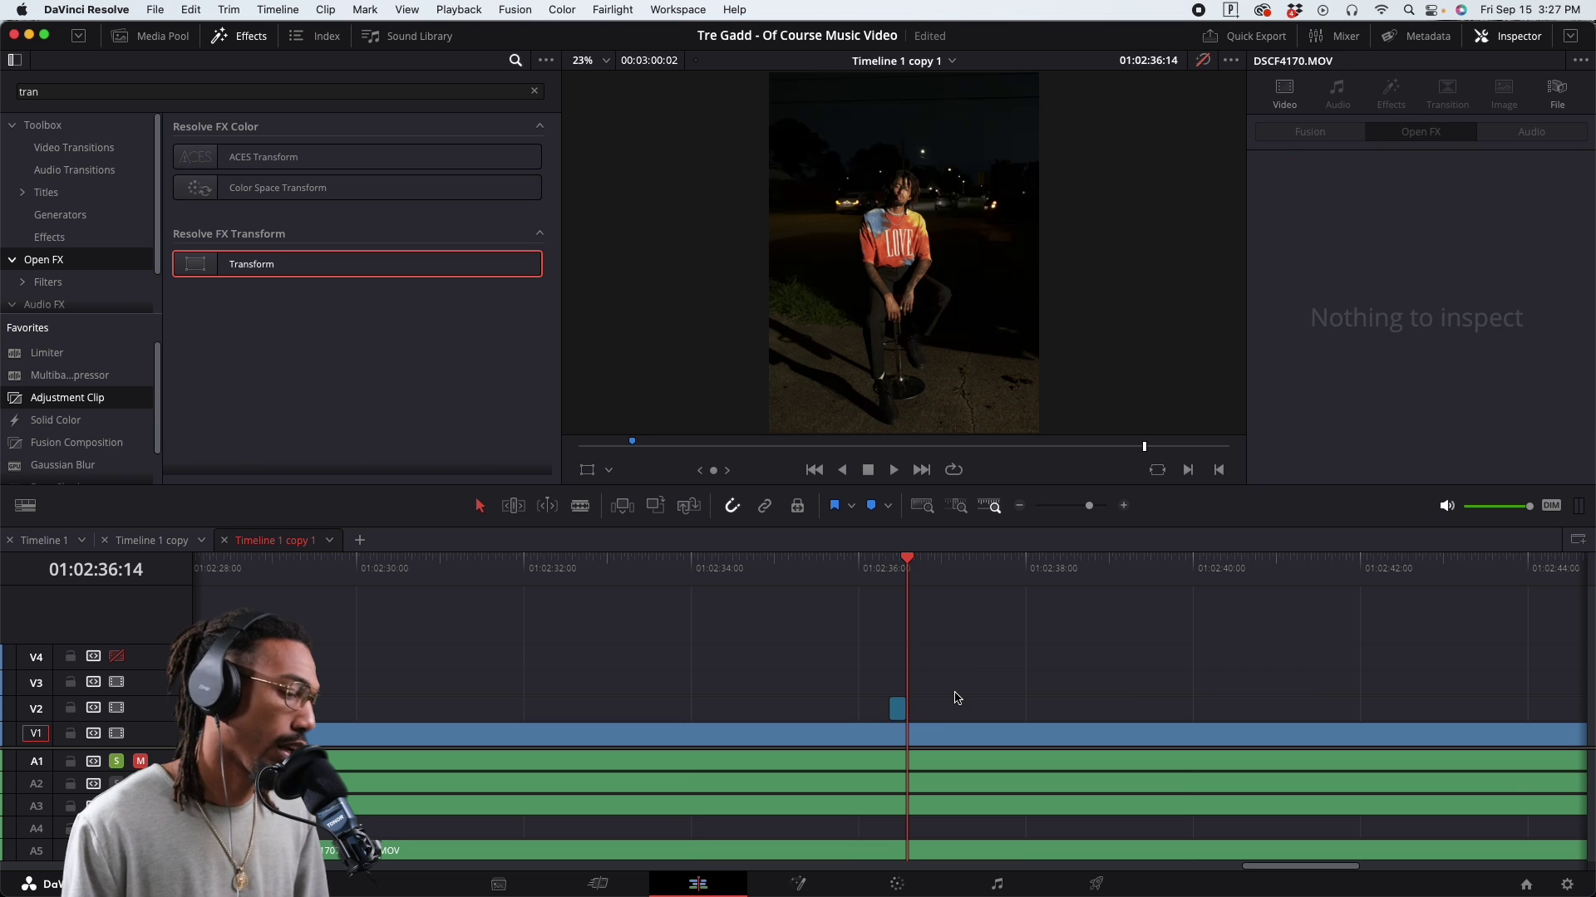
Place the playhead at the shortened adjustment clip's start, 01:02:36:09, and select the clip
{"action": "scroll", "coordinate": [953, 689], "scroll_direction": "up", "scroll_amount": 8}
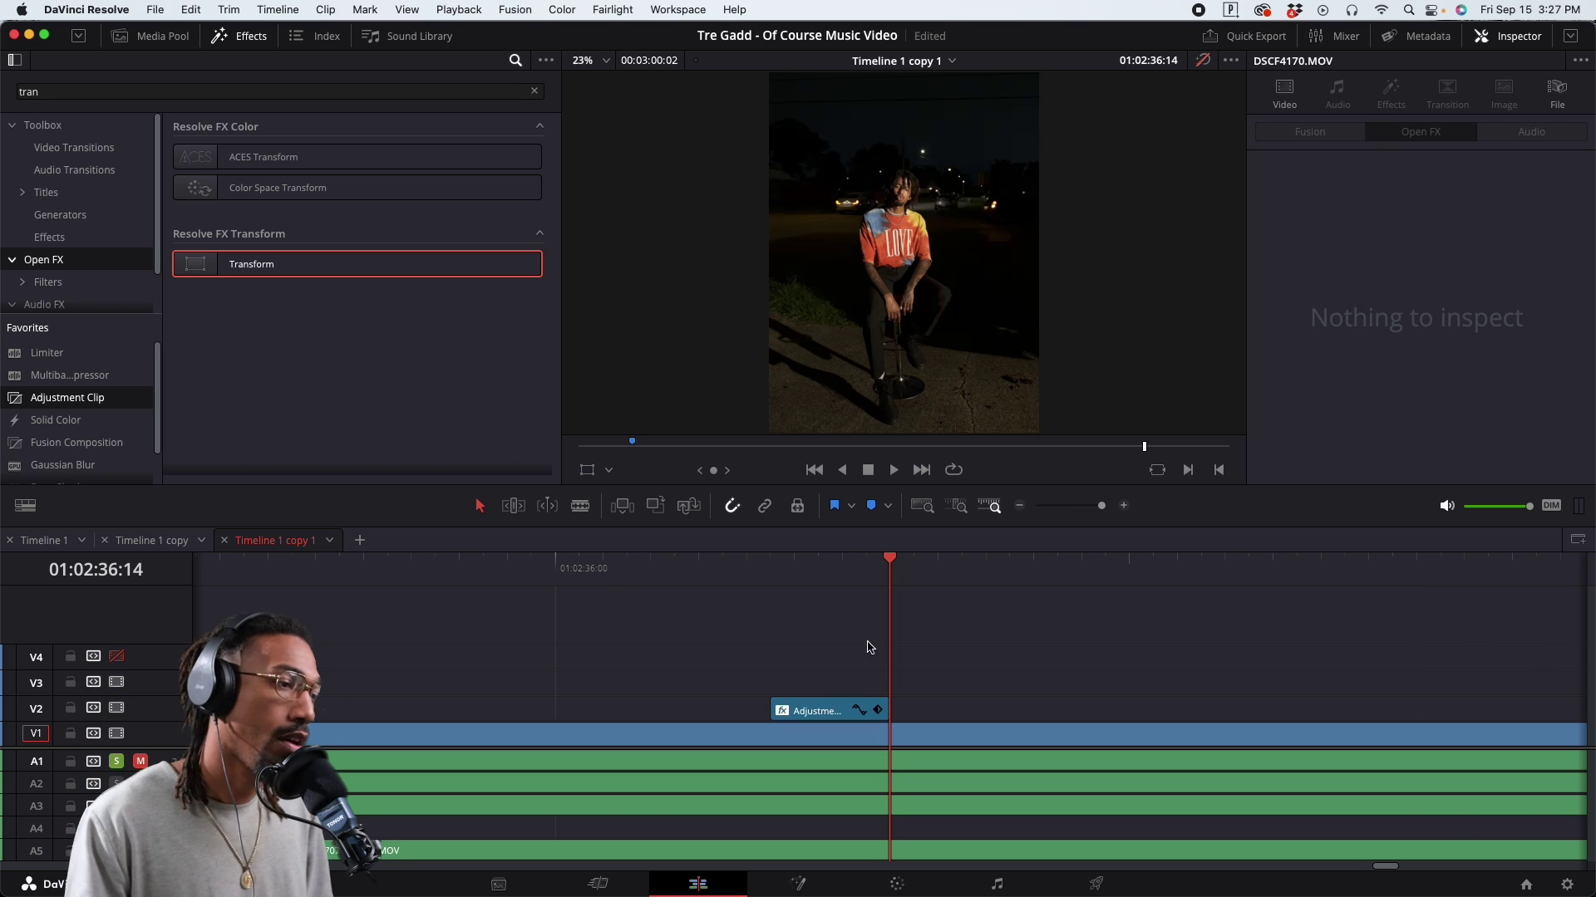
{"action": "left_click", "coordinate": [770, 569]}
{"action": "left_click", "coordinate": [830, 713]}
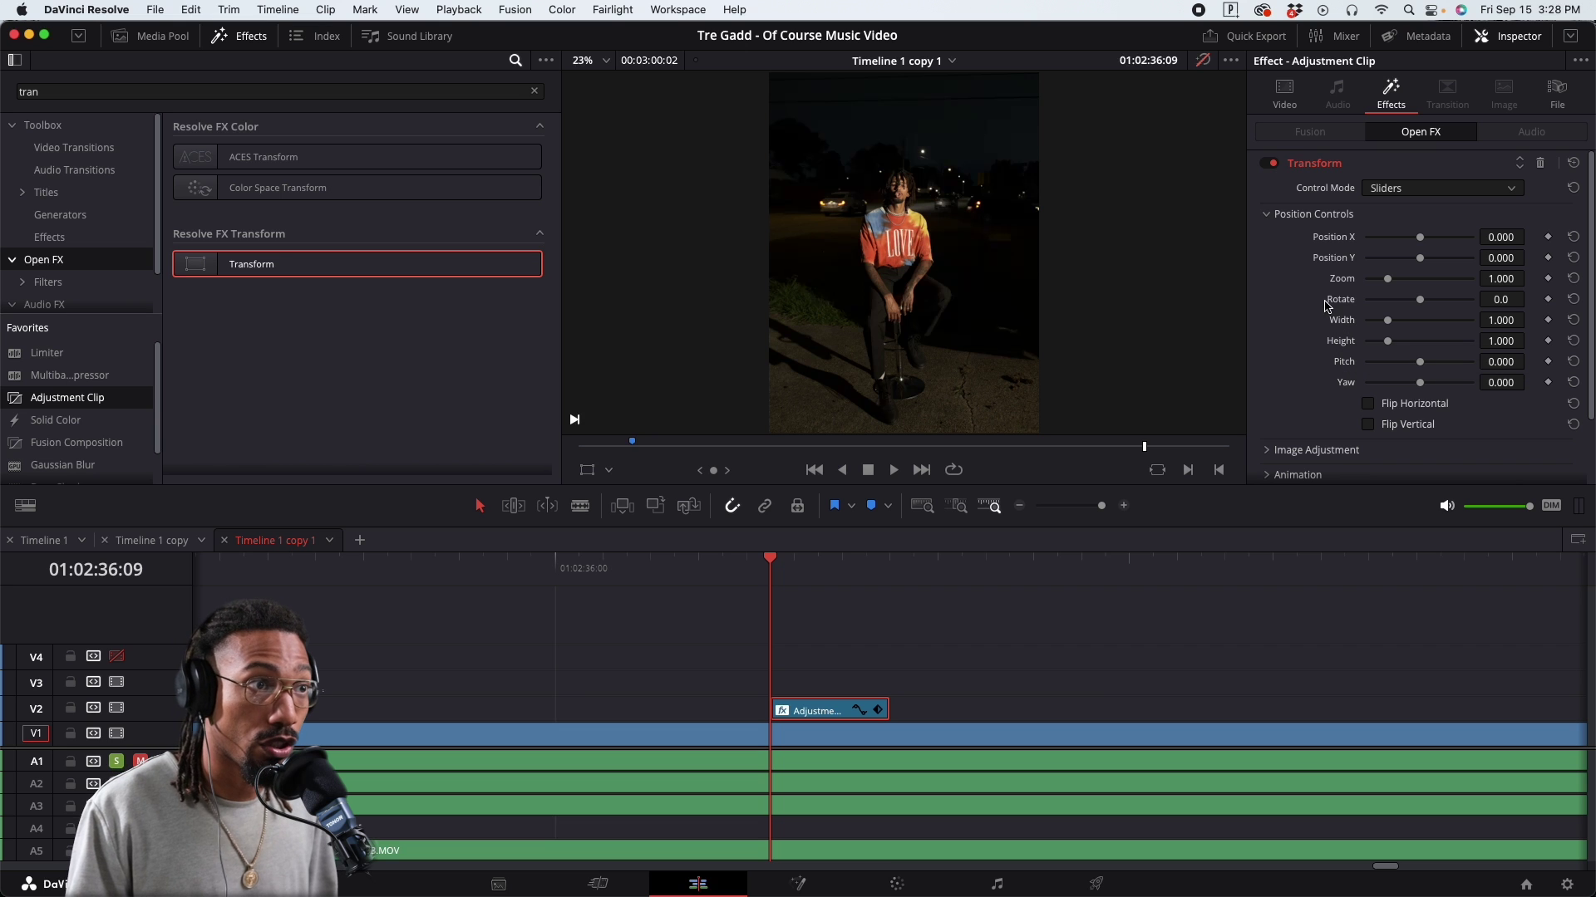
Try the Transform effect's Interactive - Canvas and Interactive - Pins control modes and return to Sliders
{"action": "left_click", "coordinate": [1422, 191]}
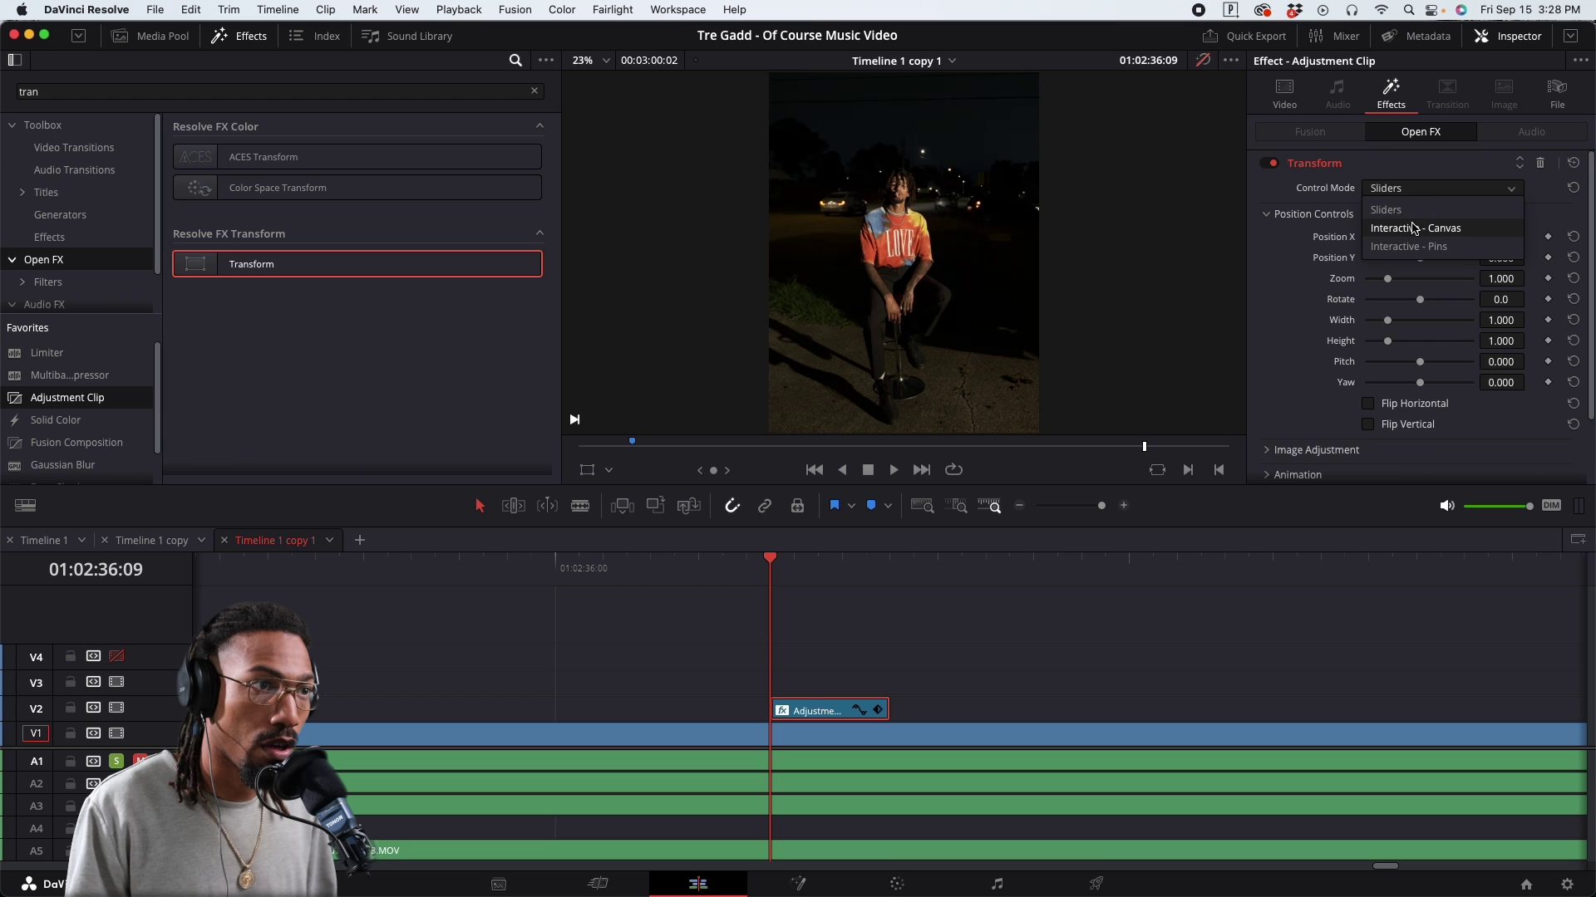
{"action": "left_click", "coordinate": [1415, 227]}
{"action": "left_click", "coordinate": [1424, 191]}
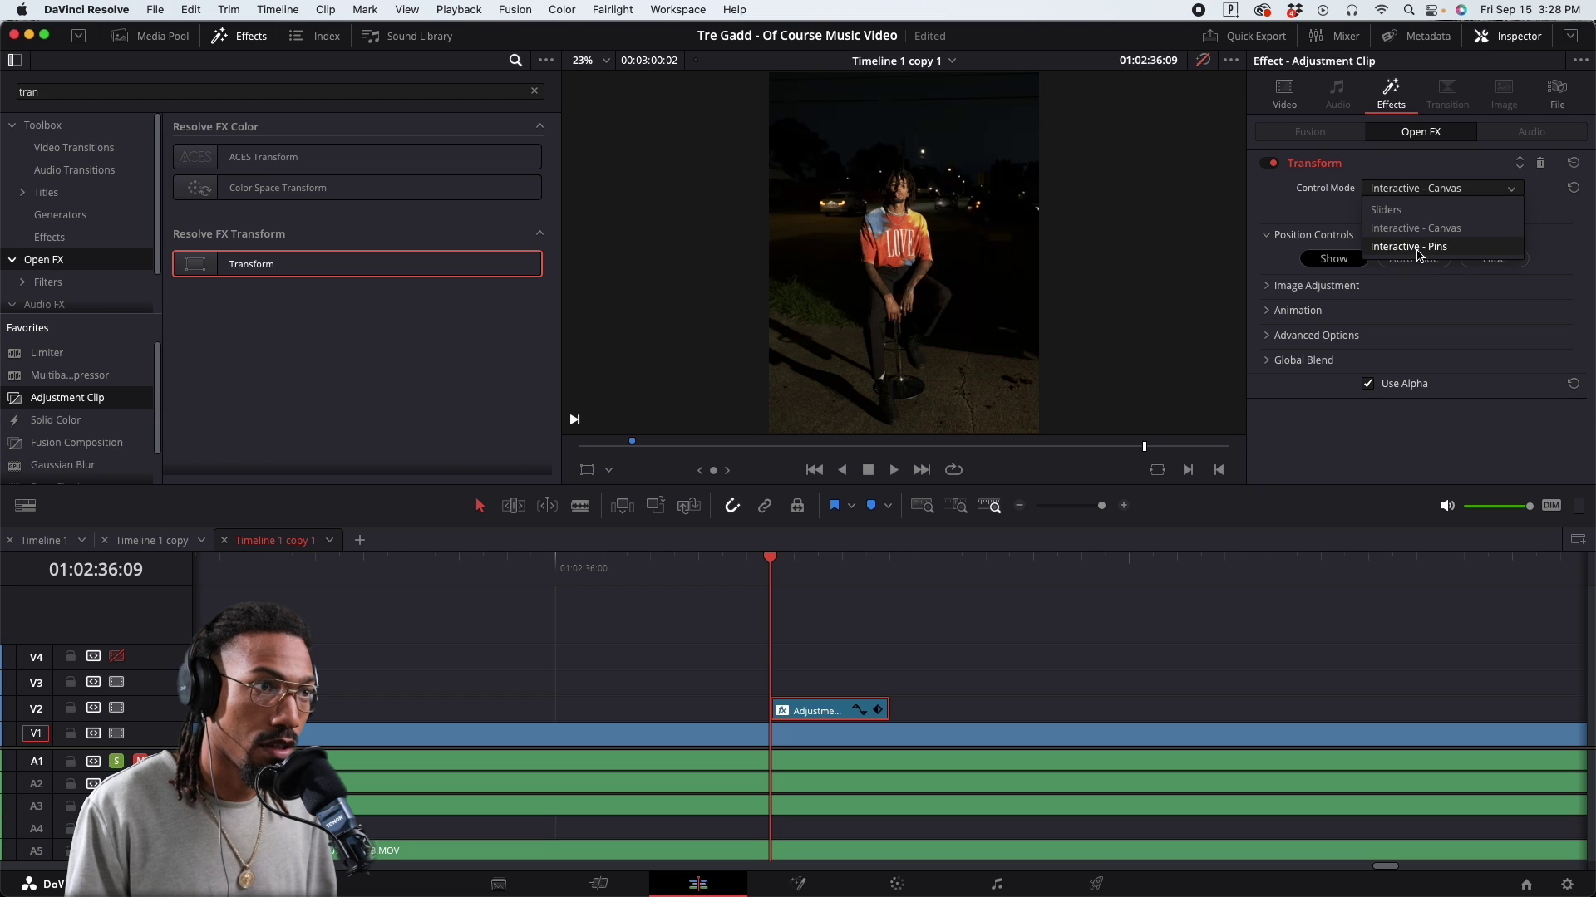
{"action": "left_click", "coordinate": [1417, 249]}
{"action": "left_click", "coordinate": [1450, 191]}
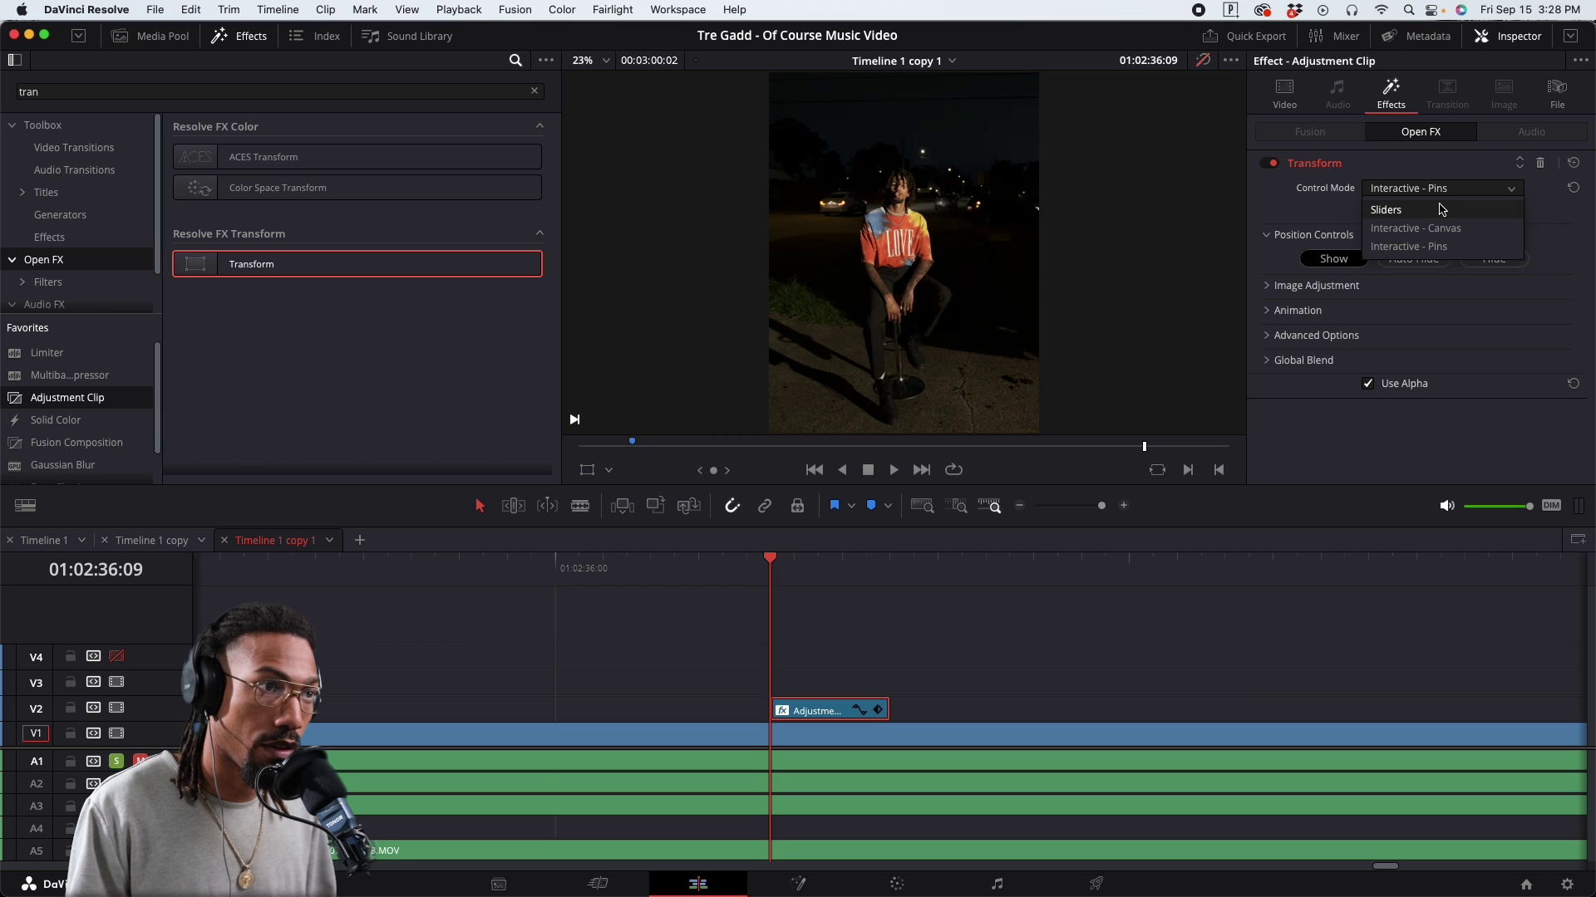
{"action": "left_click", "coordinate": [1442, 210]}
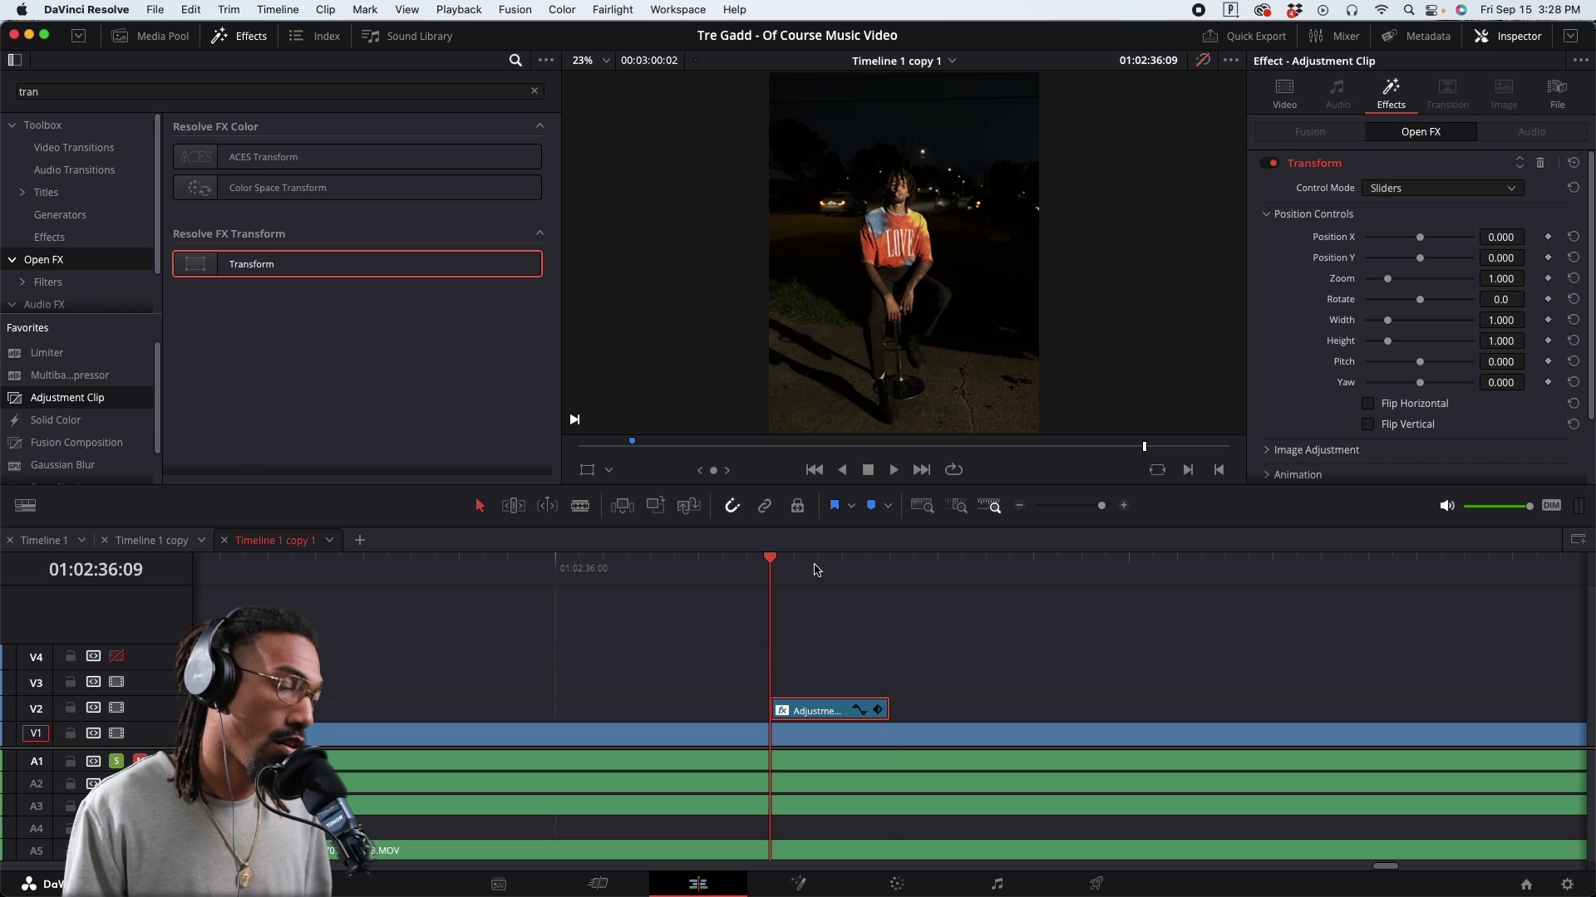
Frame the performer's upper body with the Transform effect at Zoom 3.535, Position X 0.117 and Position Y -0.381
{"action": "key", "text": "Down"}
{"action": "key", "text": "Up"}
{"action": "left_click", "coordinate": [835, 639]}
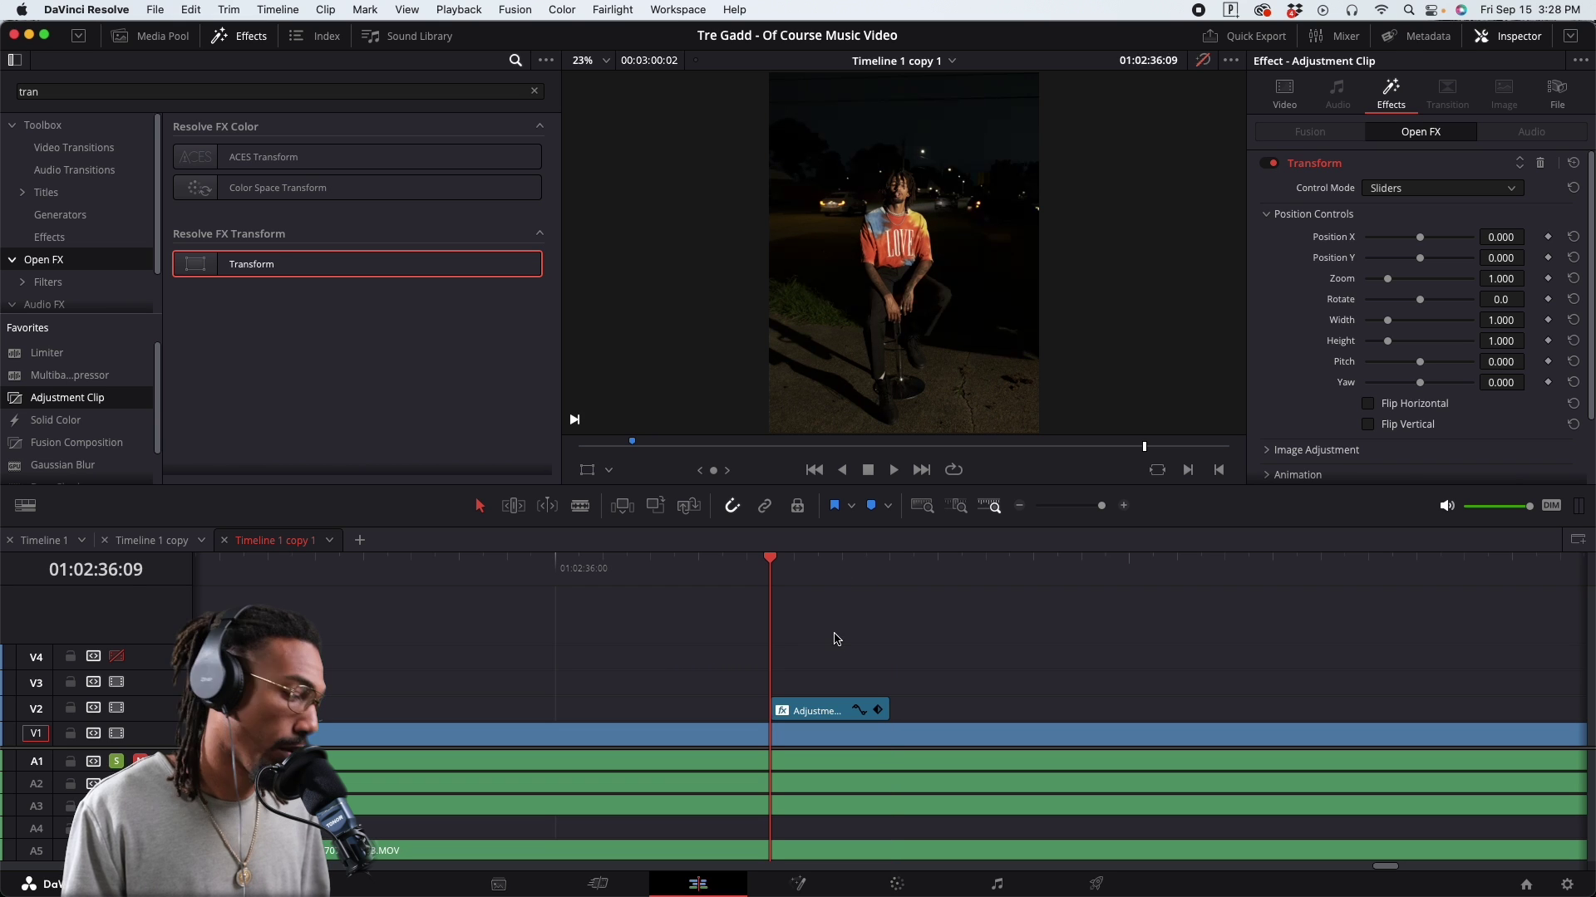
{"action": "left_click", "coordinate": [814, 715]}
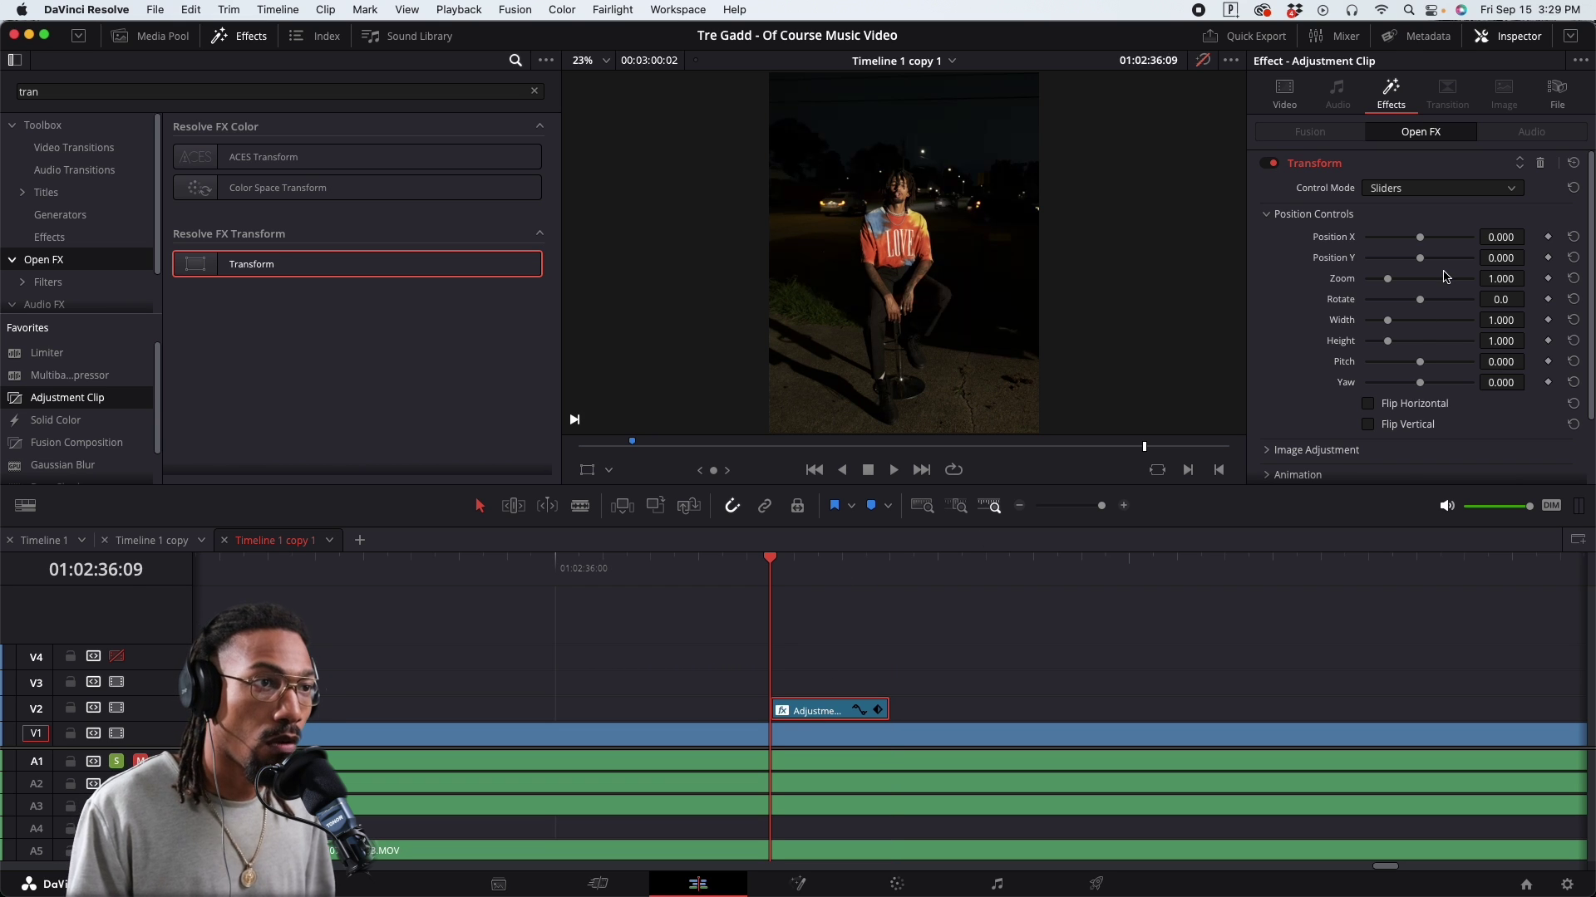
{"action": "left_click_drag", "start_coordinate": [1420, 237], "coordinate": [1434, 239]}
{"action": "key", "text": "super+z"}
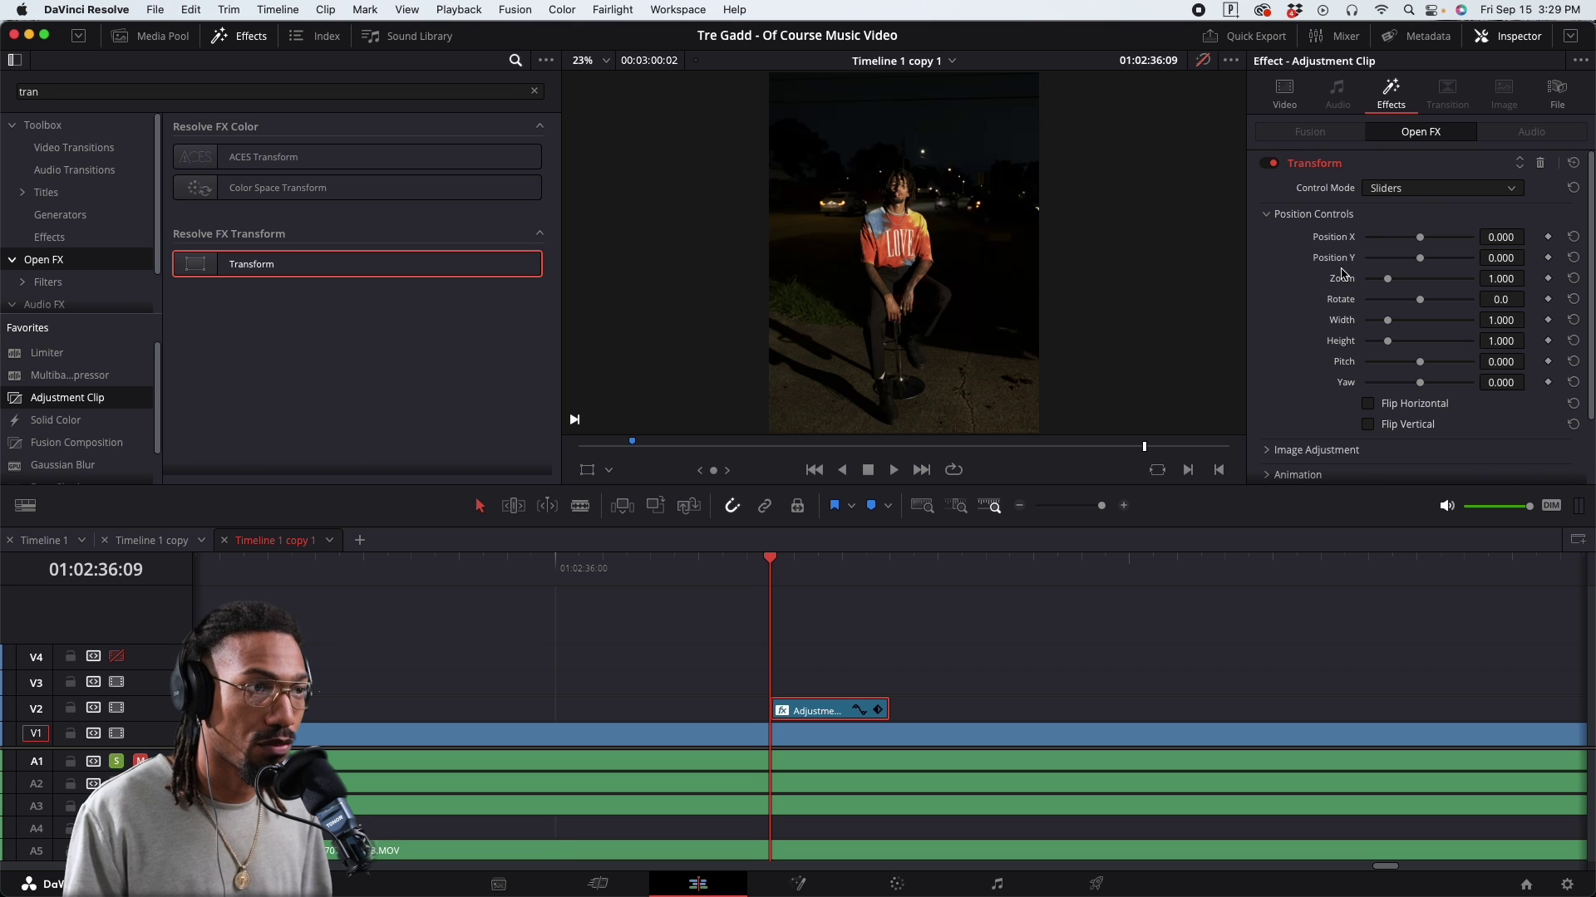
{"action": "left_click_drag", "start_coordinate": [1387, 278], "coordinate": [1489, 239]}
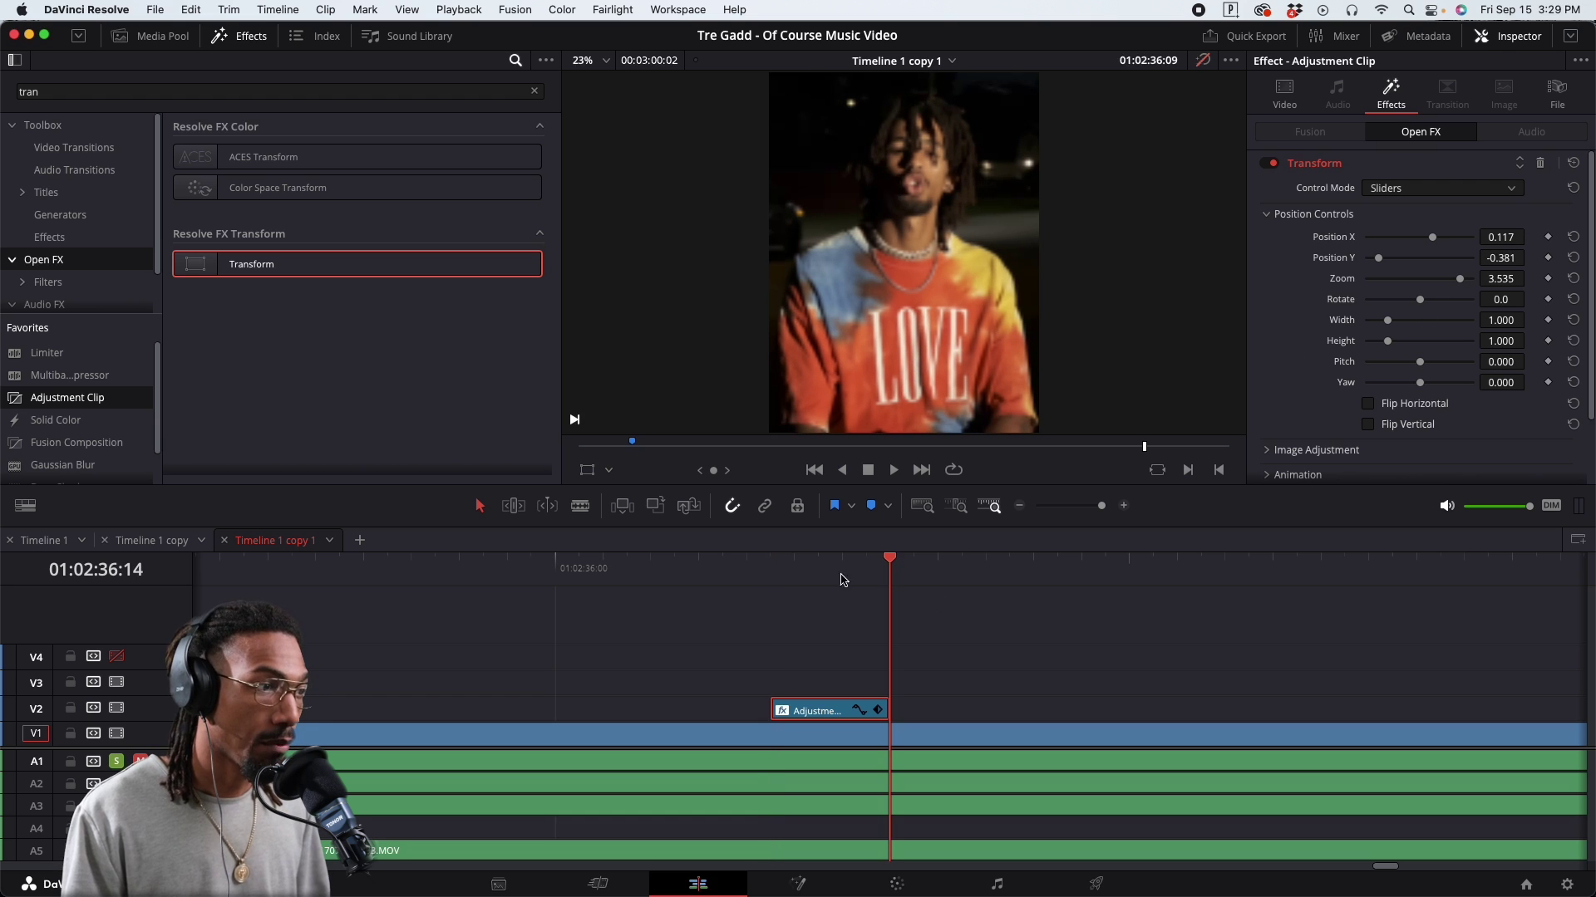
Add Transform keyframes for Position X, Position Y and Zoom at the adjustment clip's end, 01:02:36:14
{"action": "left_click", "coordinate": [891, 579]}
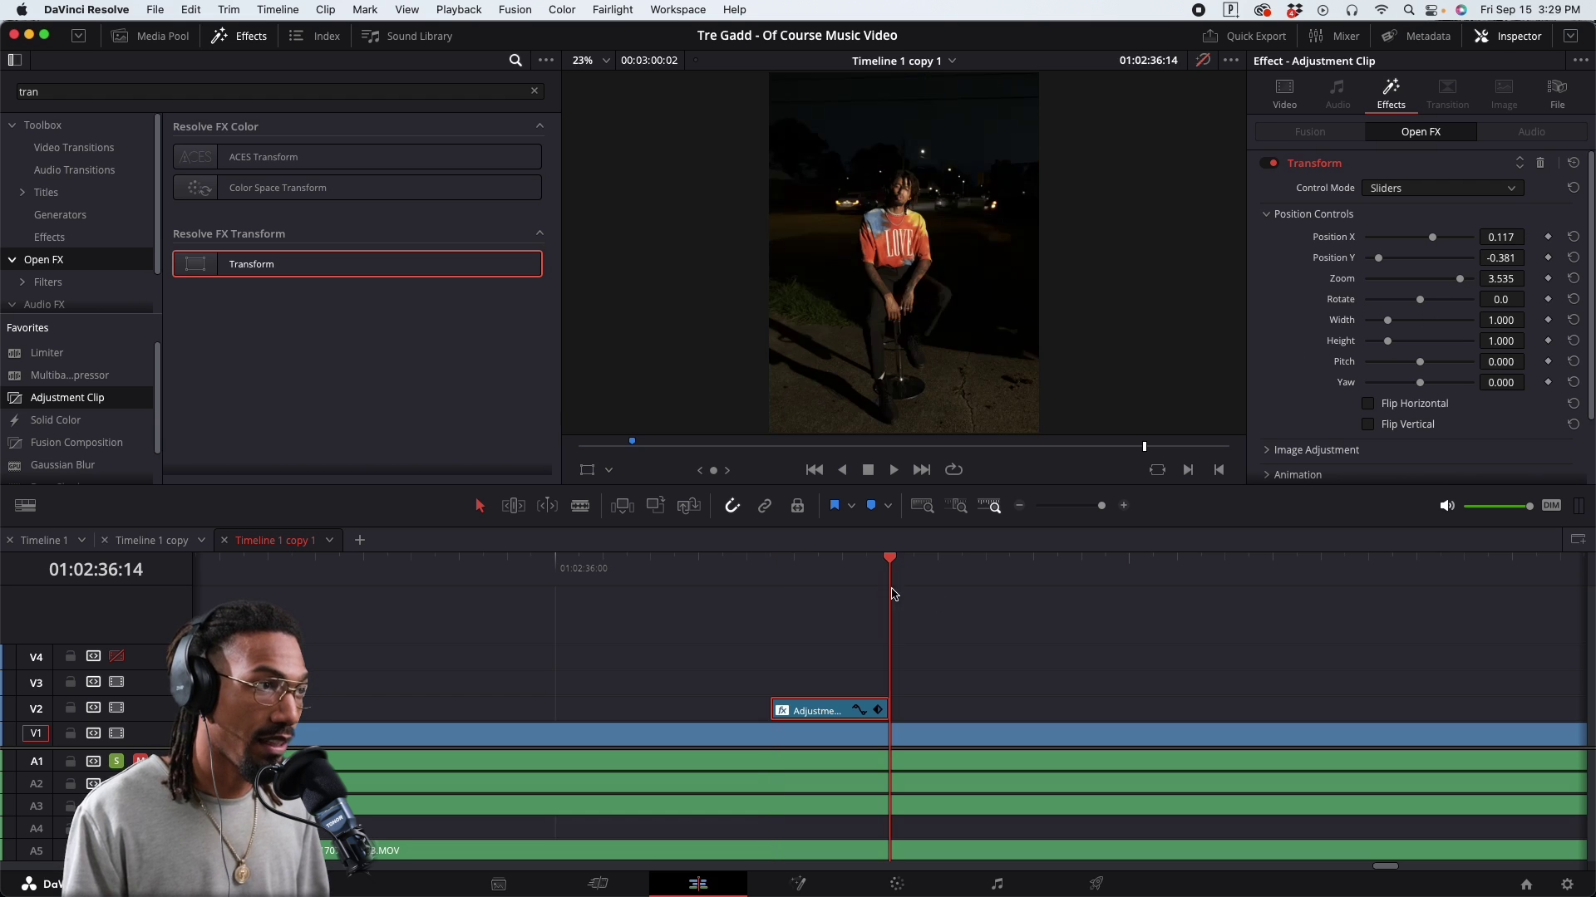
{"action": "left_click", "coordinate": [1548, 237]}
{"action": "left_click", "coordinate": [1548, 258]}
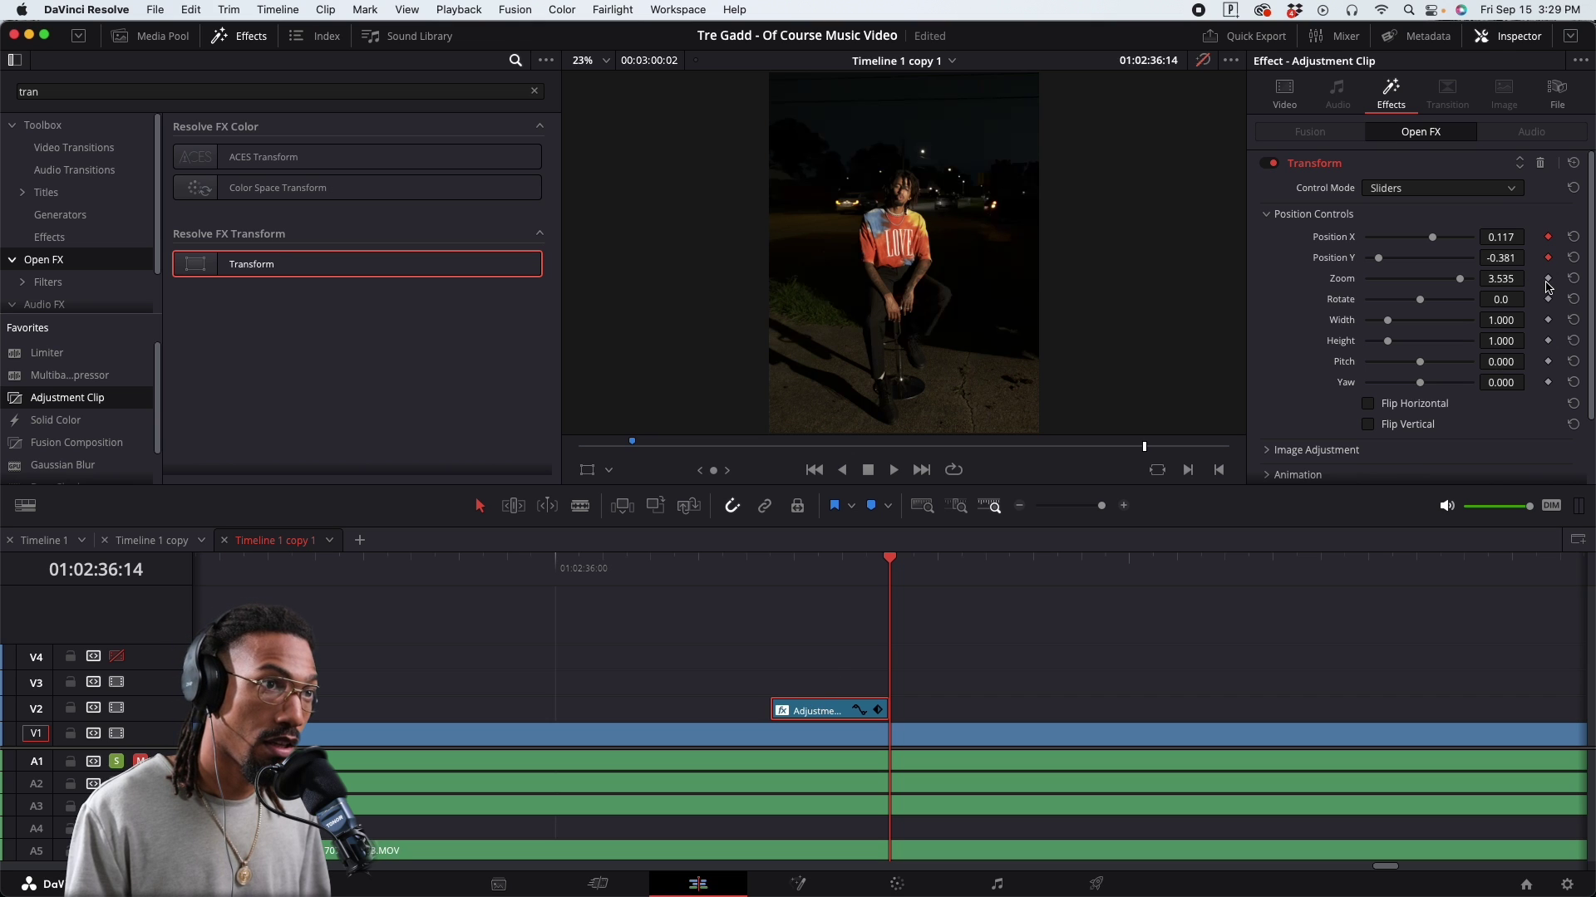
{"action": "left_click", "coordinate": [1548, 278]}
Reset Position X and Y to 0.000 and Zoom to 1.000 at the adjustment clip's start, 01:02:36:09
{"action": "left_click", "coordinate": [770, 573]}
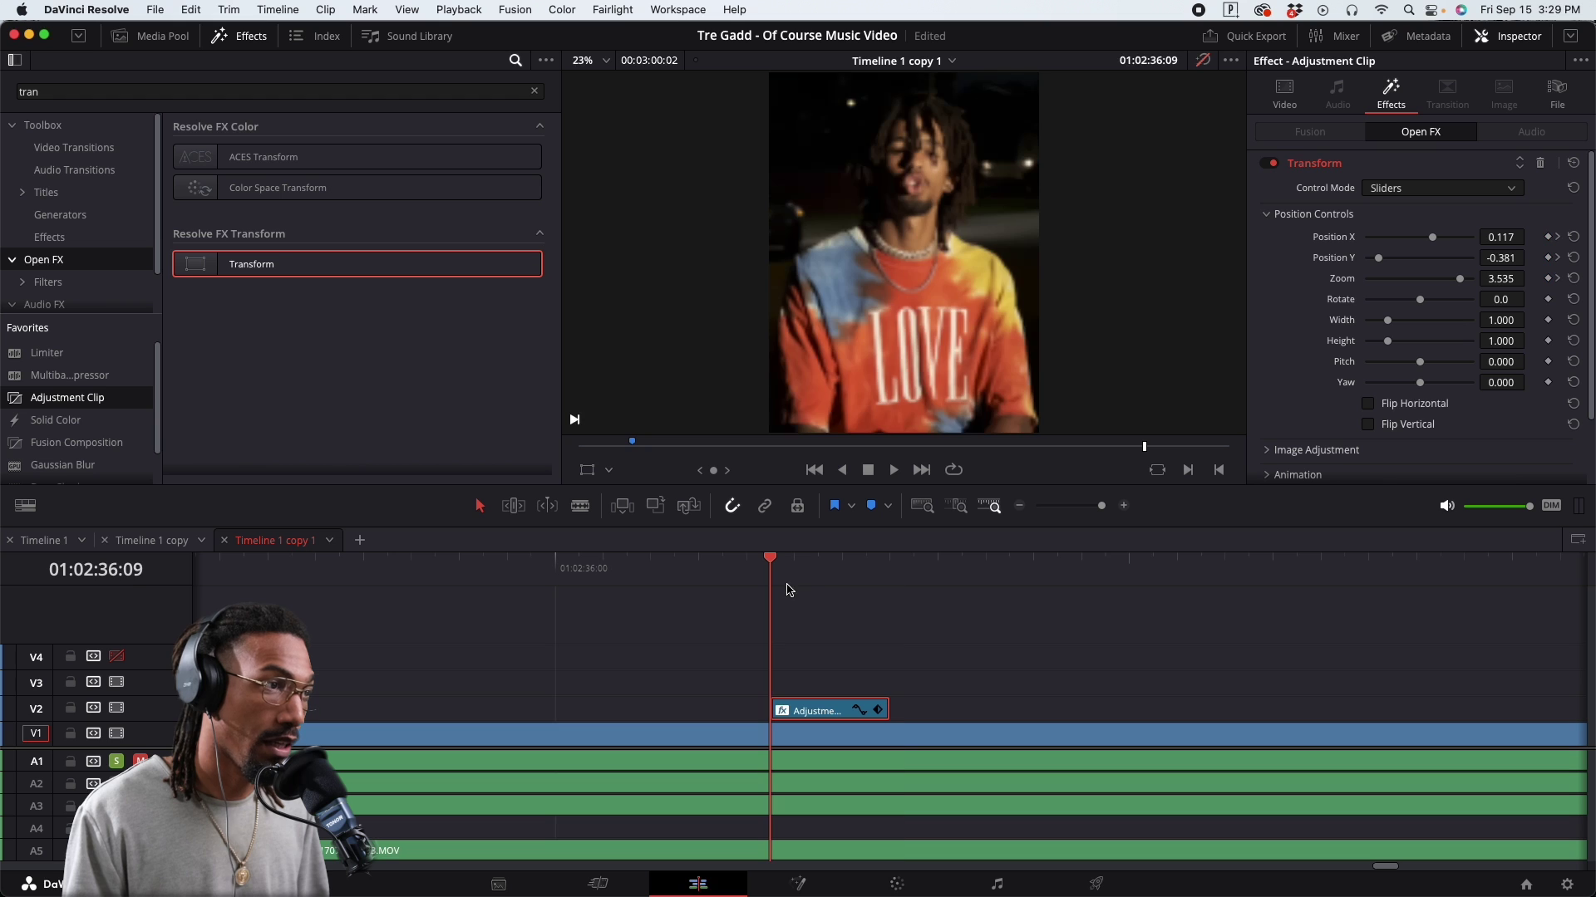
{"action": "double_click", "coordinate": [1340, 241]}
{"action": "double_click", "coordinate": [1338, 262]}
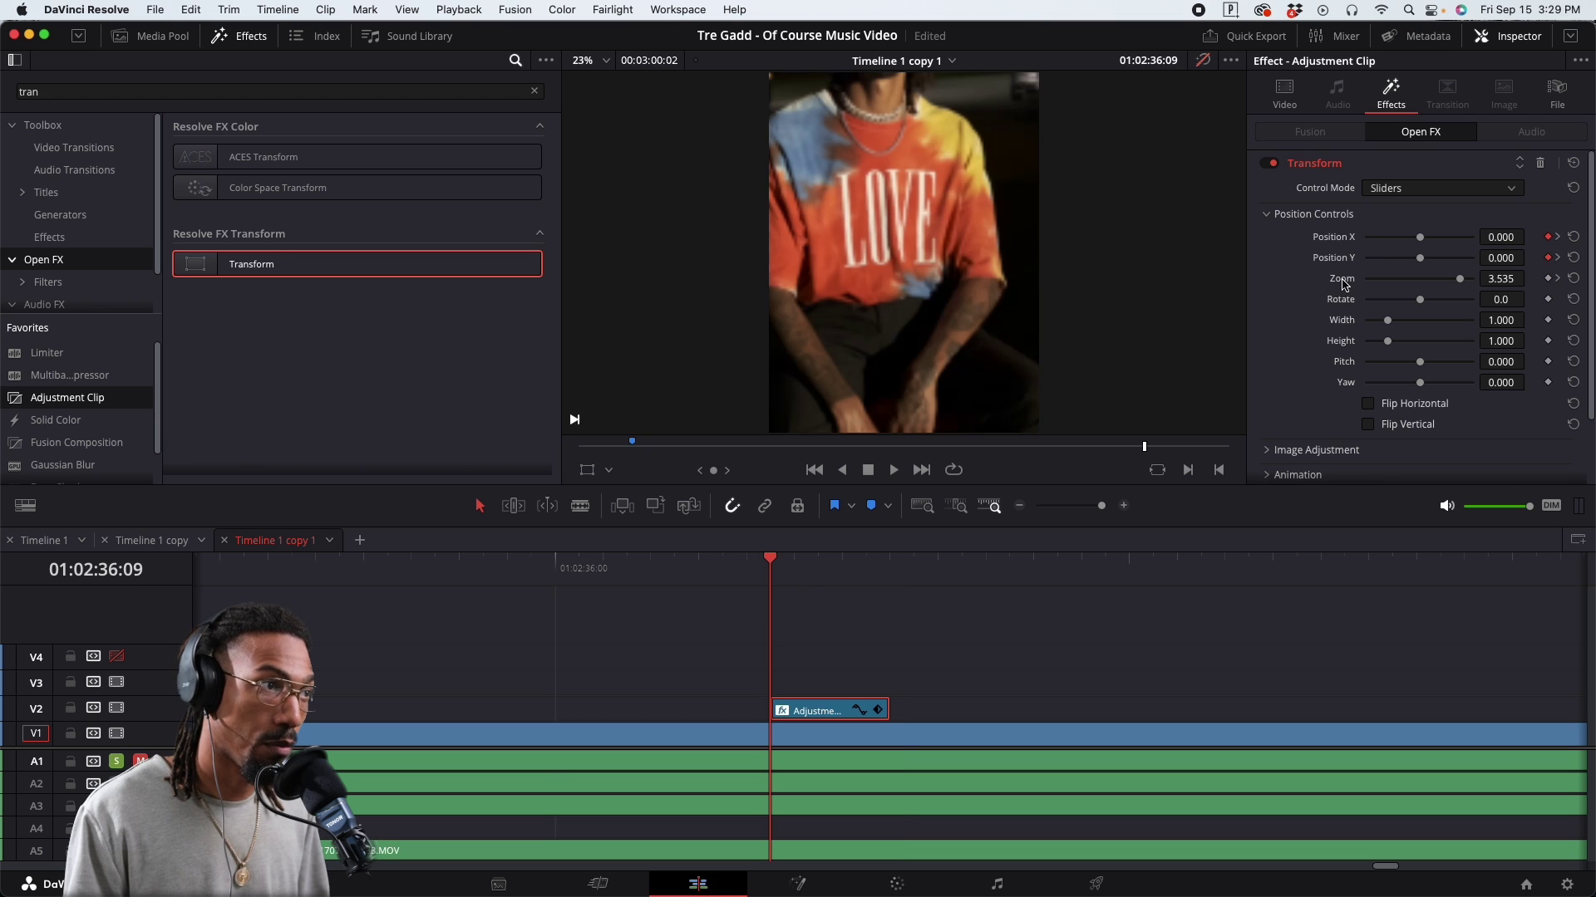
{"action": "double_click", "coordinate": [1342, 280]}
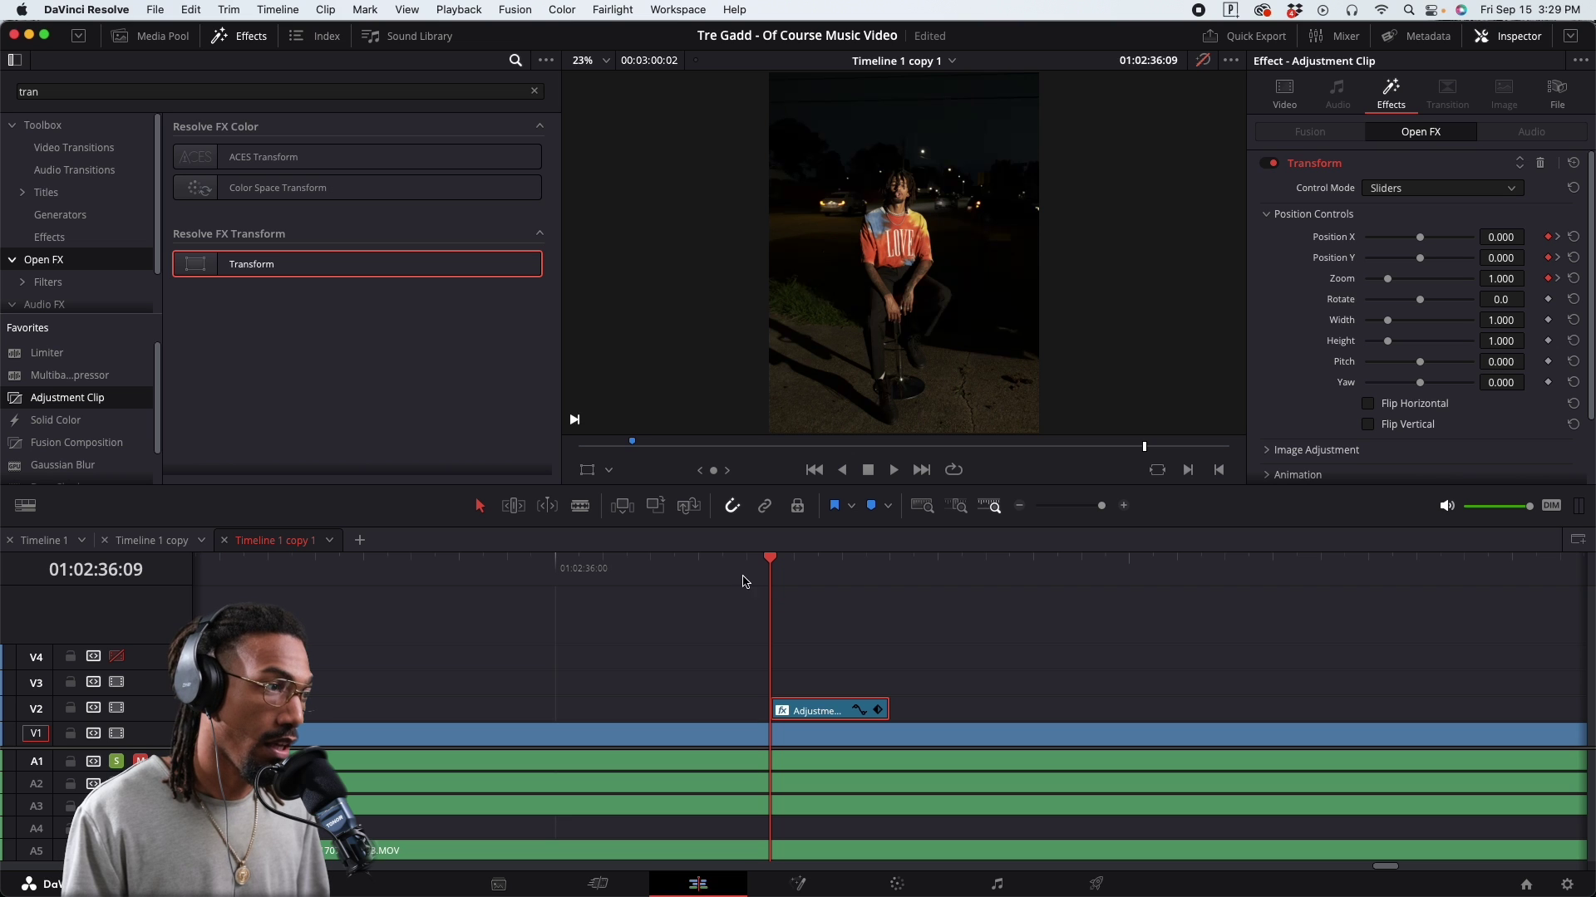
Play back the keyframed zoom from just before the adjustment clip
{"action": "left_click", "coordinate": [696, 568]}
{"action": "key", "text": "space"}
{"action": "key", "text": "space"}
{"action": "key", "text": "space"}
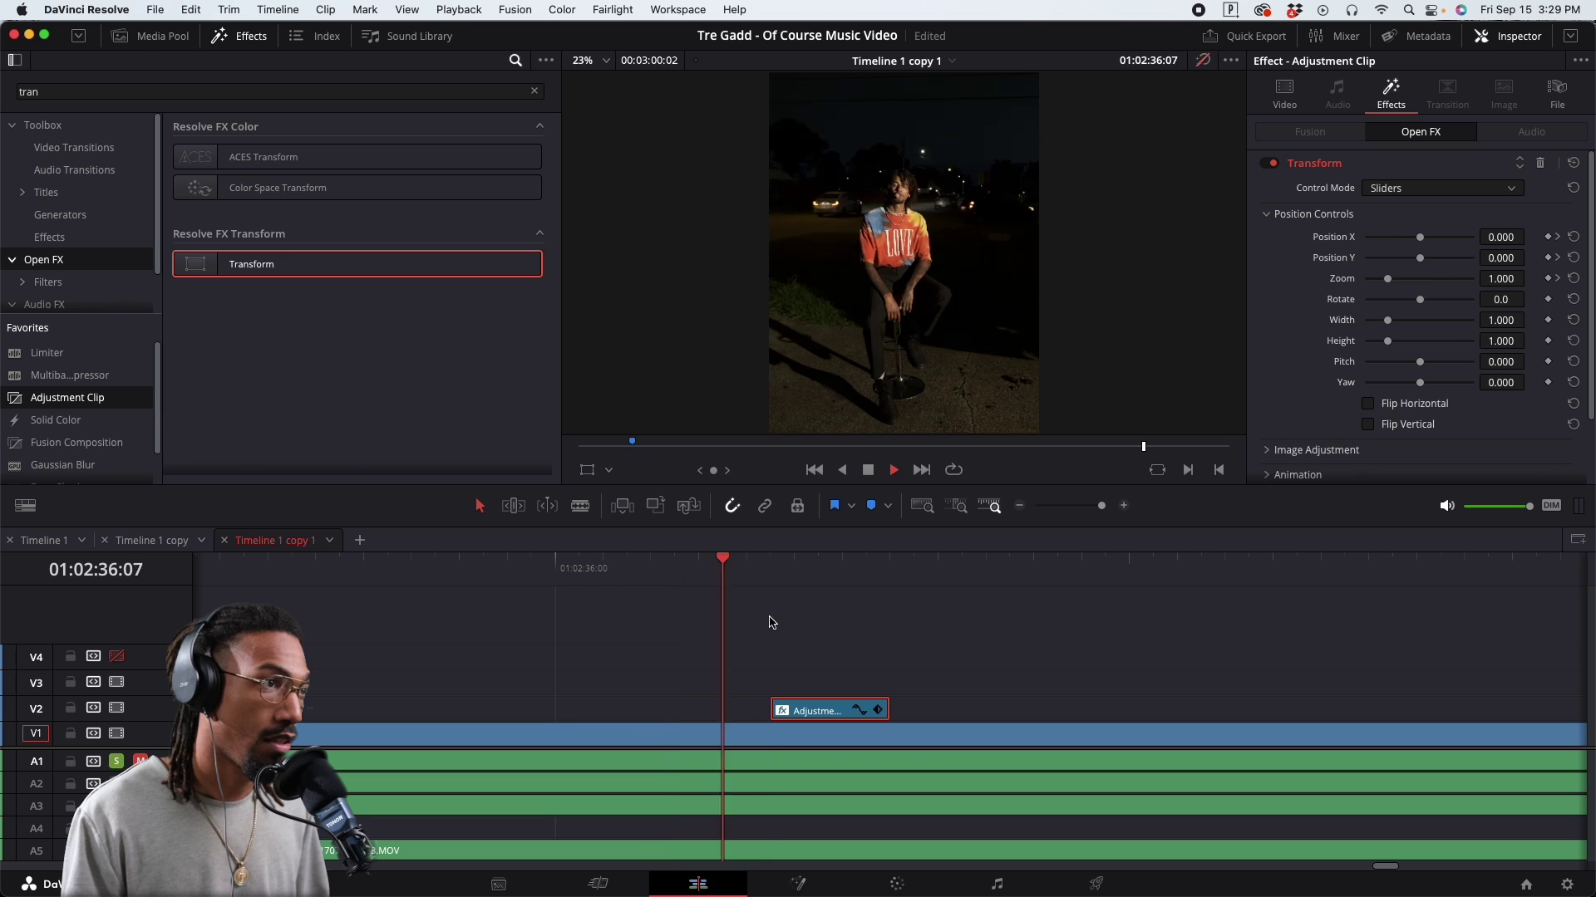
{"action": "key", "text": "space"}
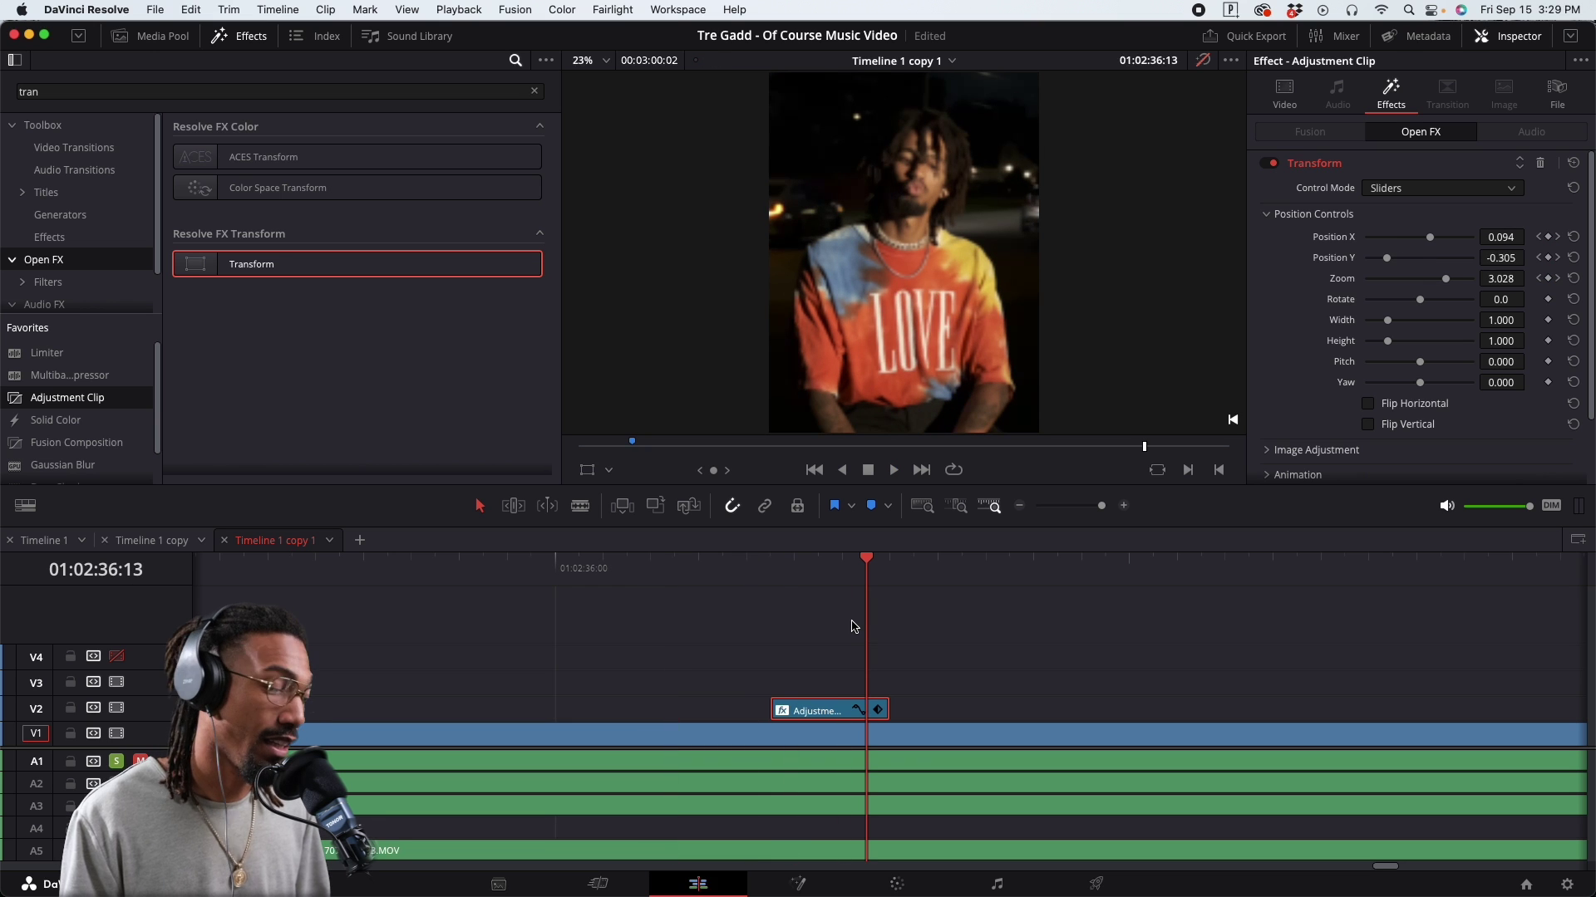
Extend the adjustment clip's end on V2 to about 01:02:37:16 so the zoomed-in framing holds for longer
{"action": "left_click_drag", "start_coordinate": [886, 709], "coordinate": [1175, 709]}
{"action": "key", "text": "space"}
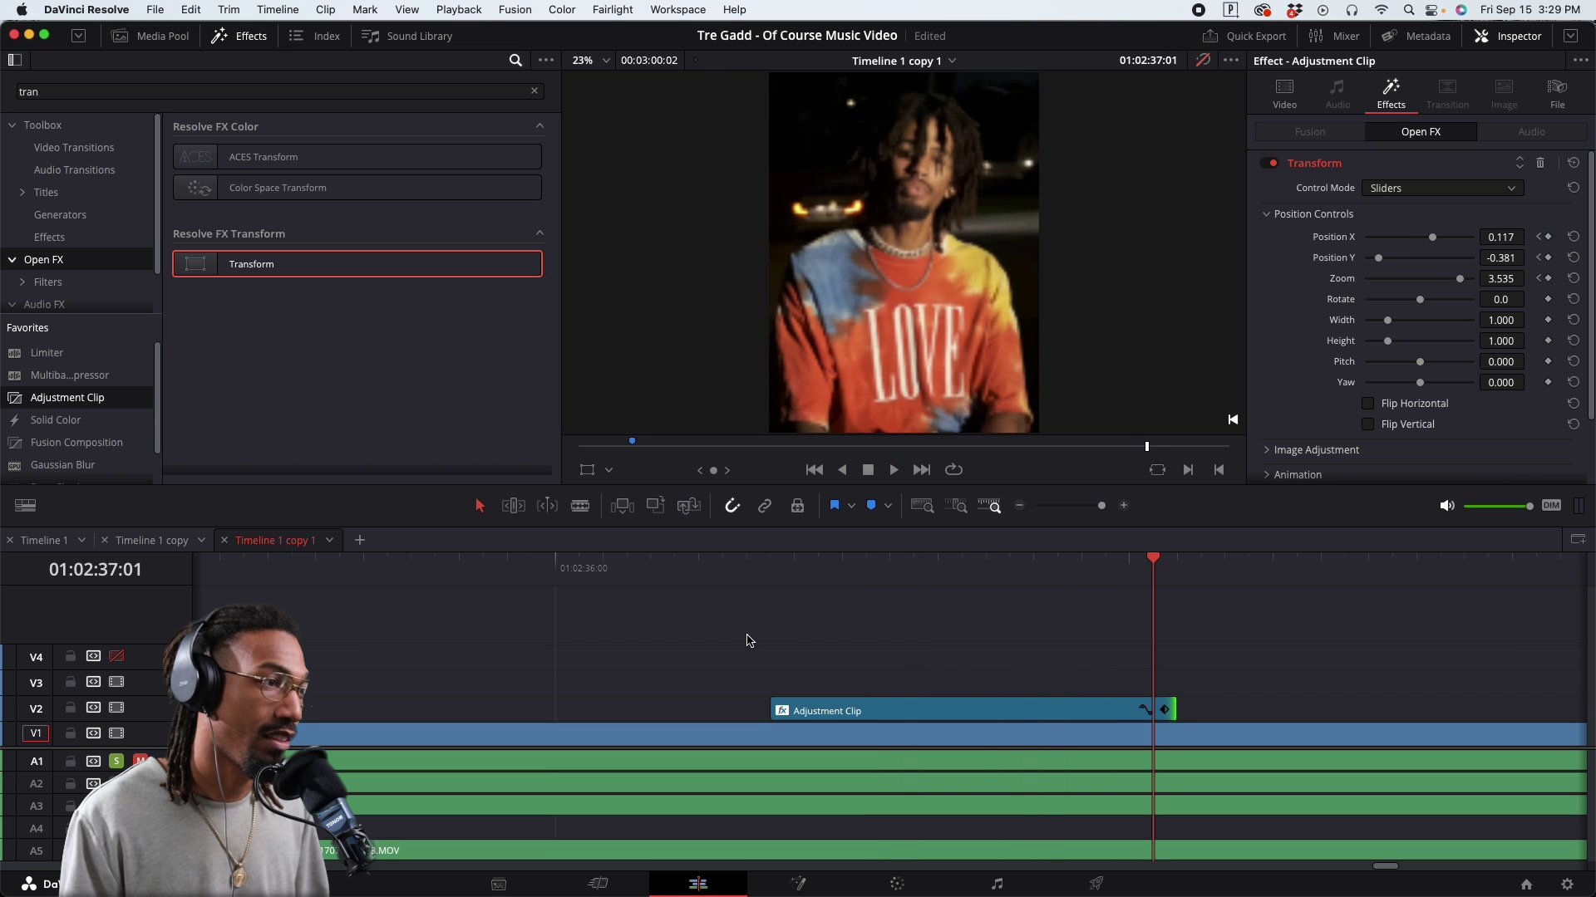
{"action": "left_click", "coordinate": [678, 579]}
{"action": "key", "text": "space"}
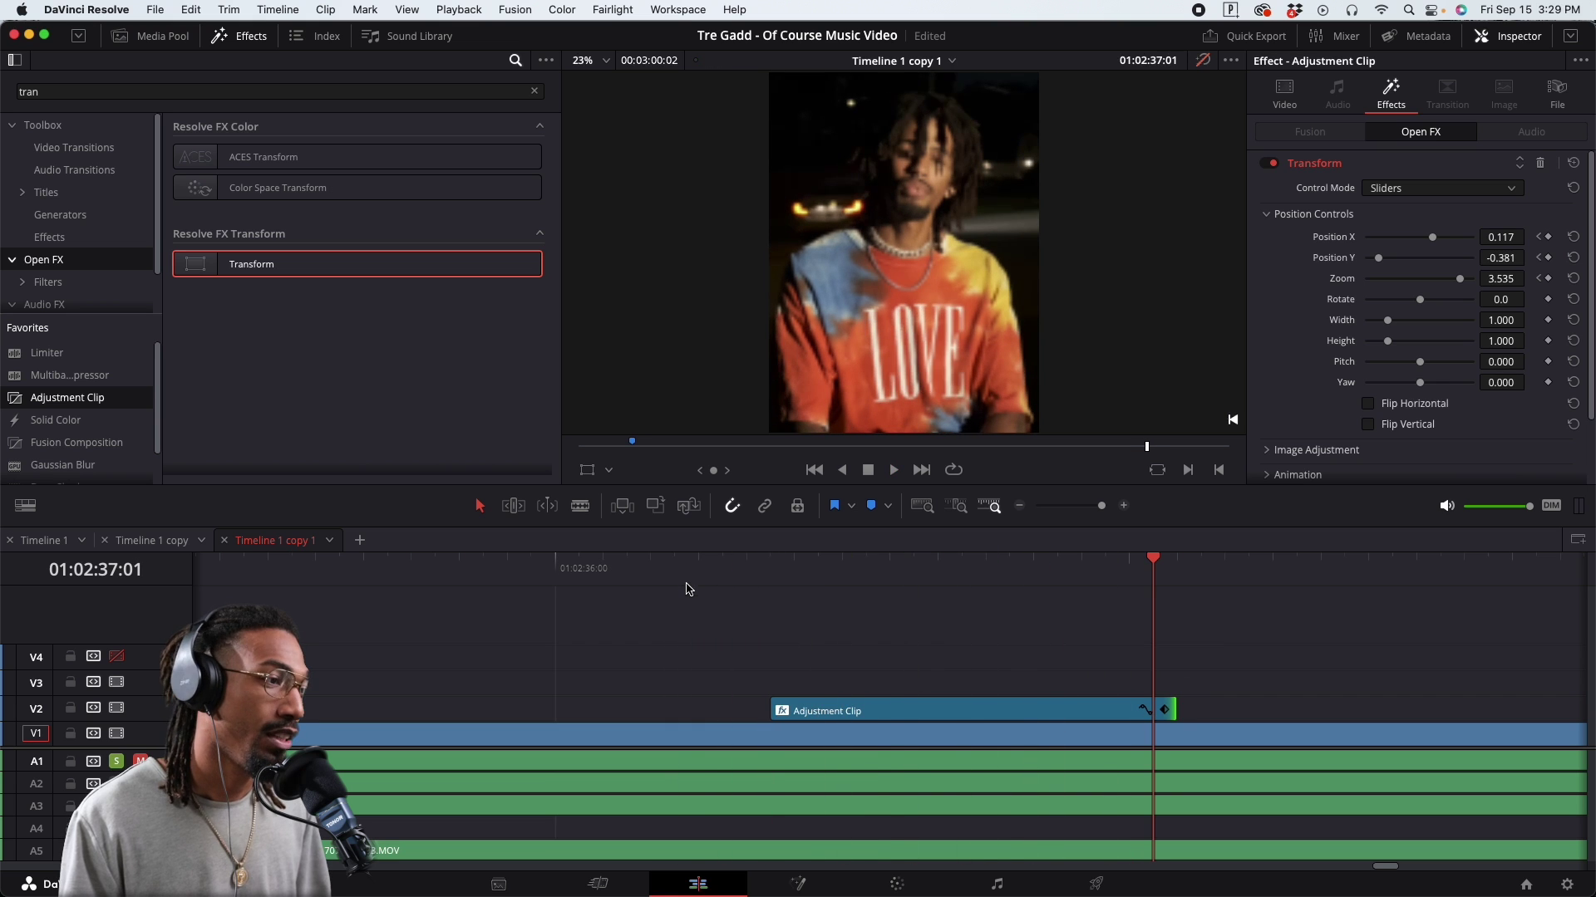
{"action": "key", "text": "super+minus"}
{"action": "left_click_drag", "start_coordinate": [906, 701], "coordinate": [1208, 703]}
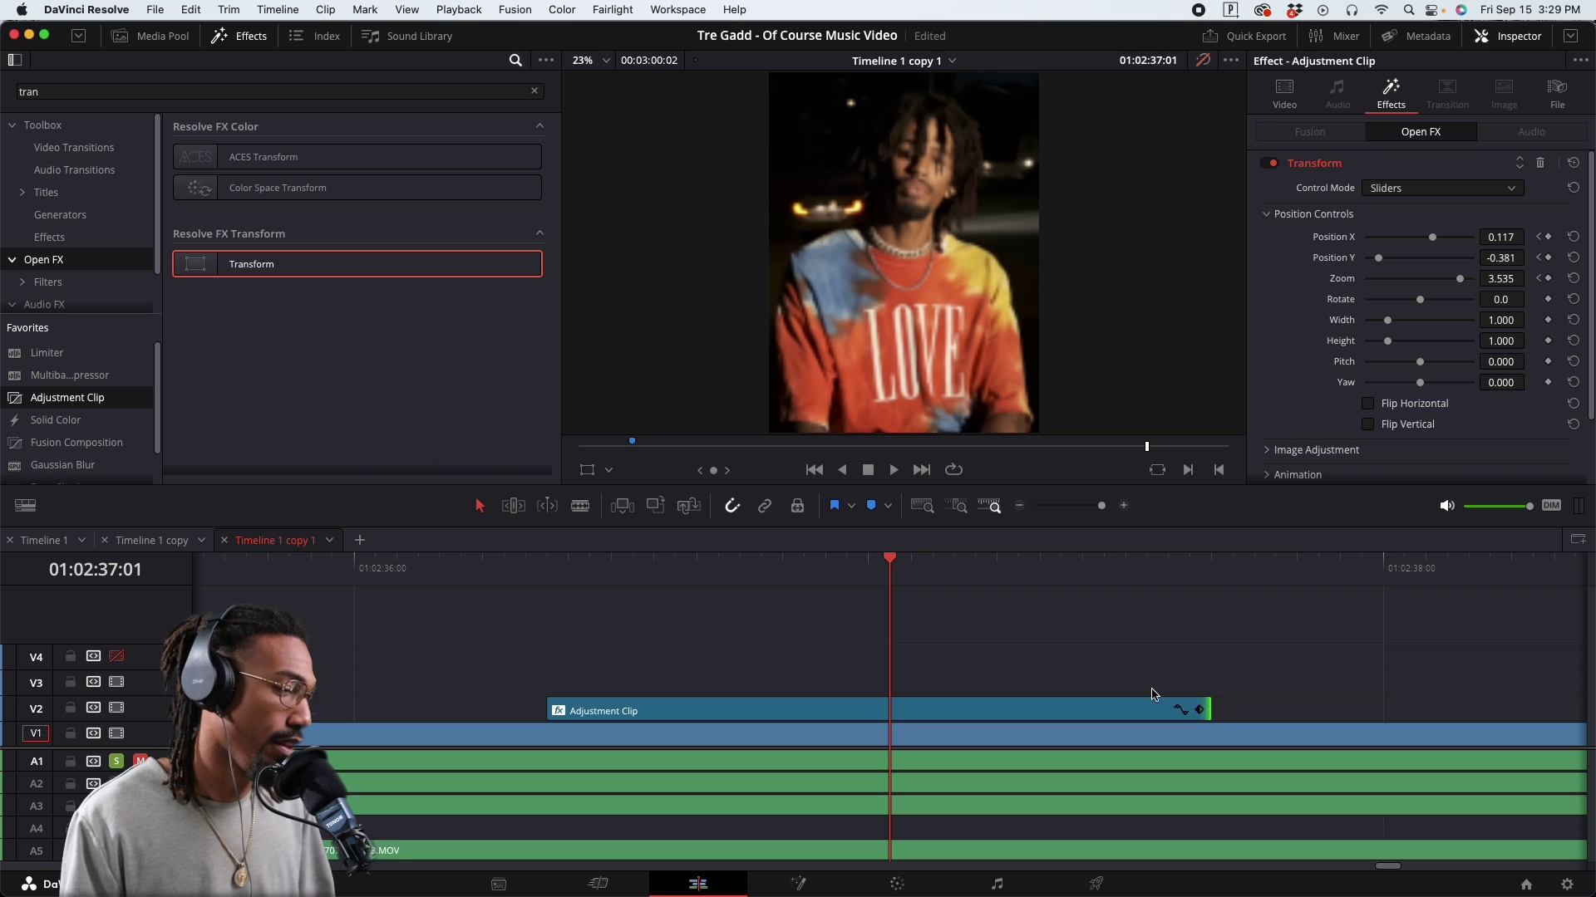
Raise the timeline proxy resolution for a sharper playback image
{"action": "left_click", "coordinate": [449, 8]}
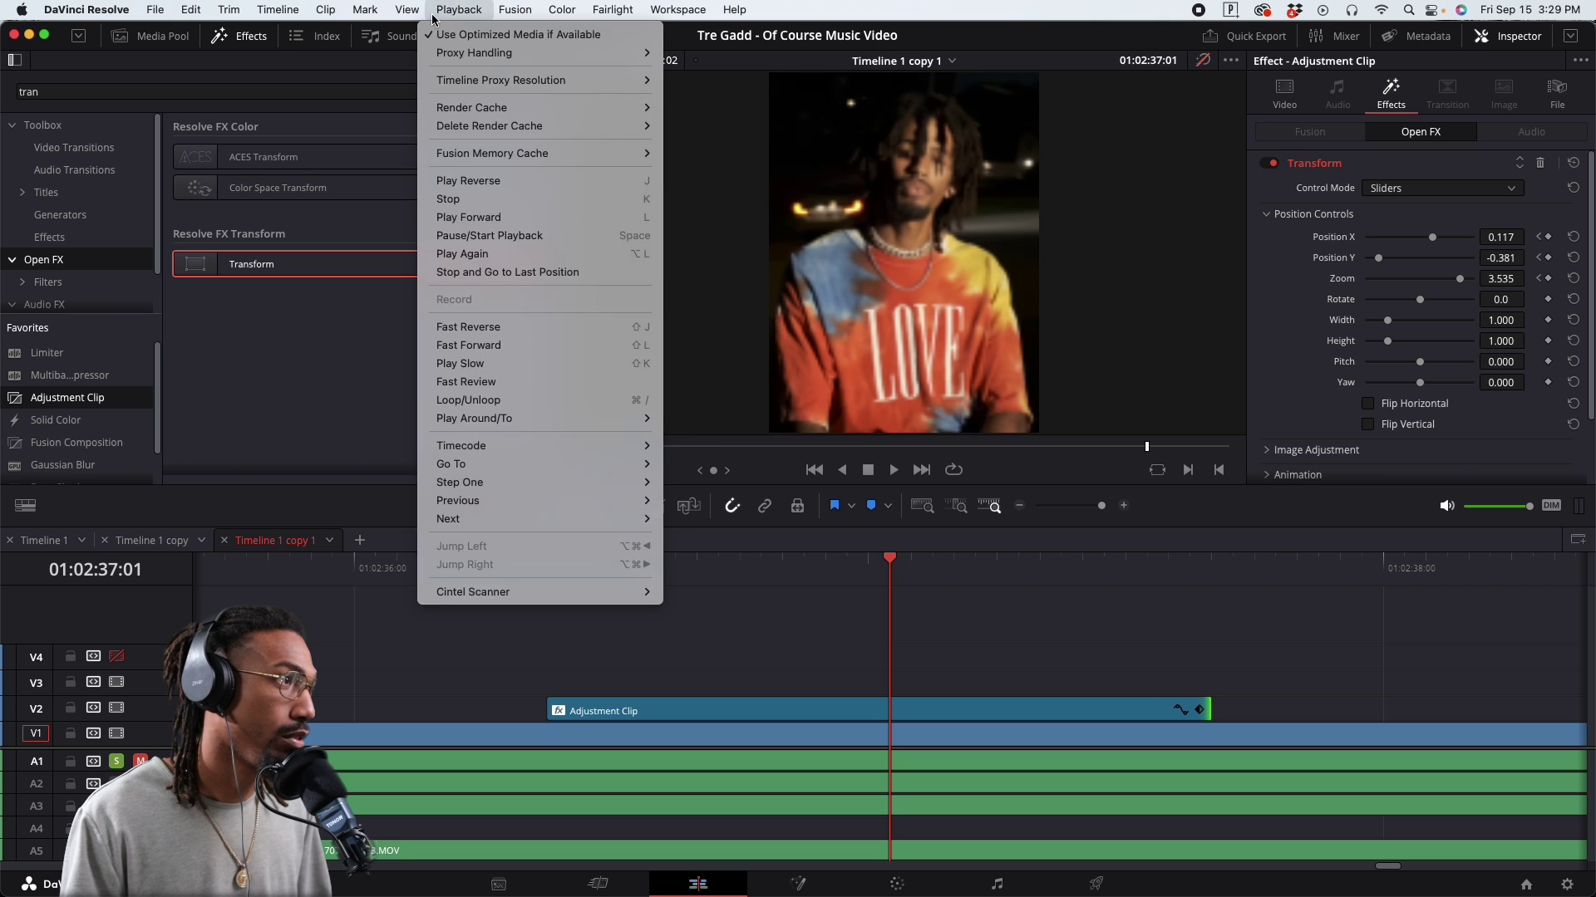
{"action": "mouse_move", "coordinate": [407, 11]}
{"action": "mouse_move", "coordinate": [467, 12]}
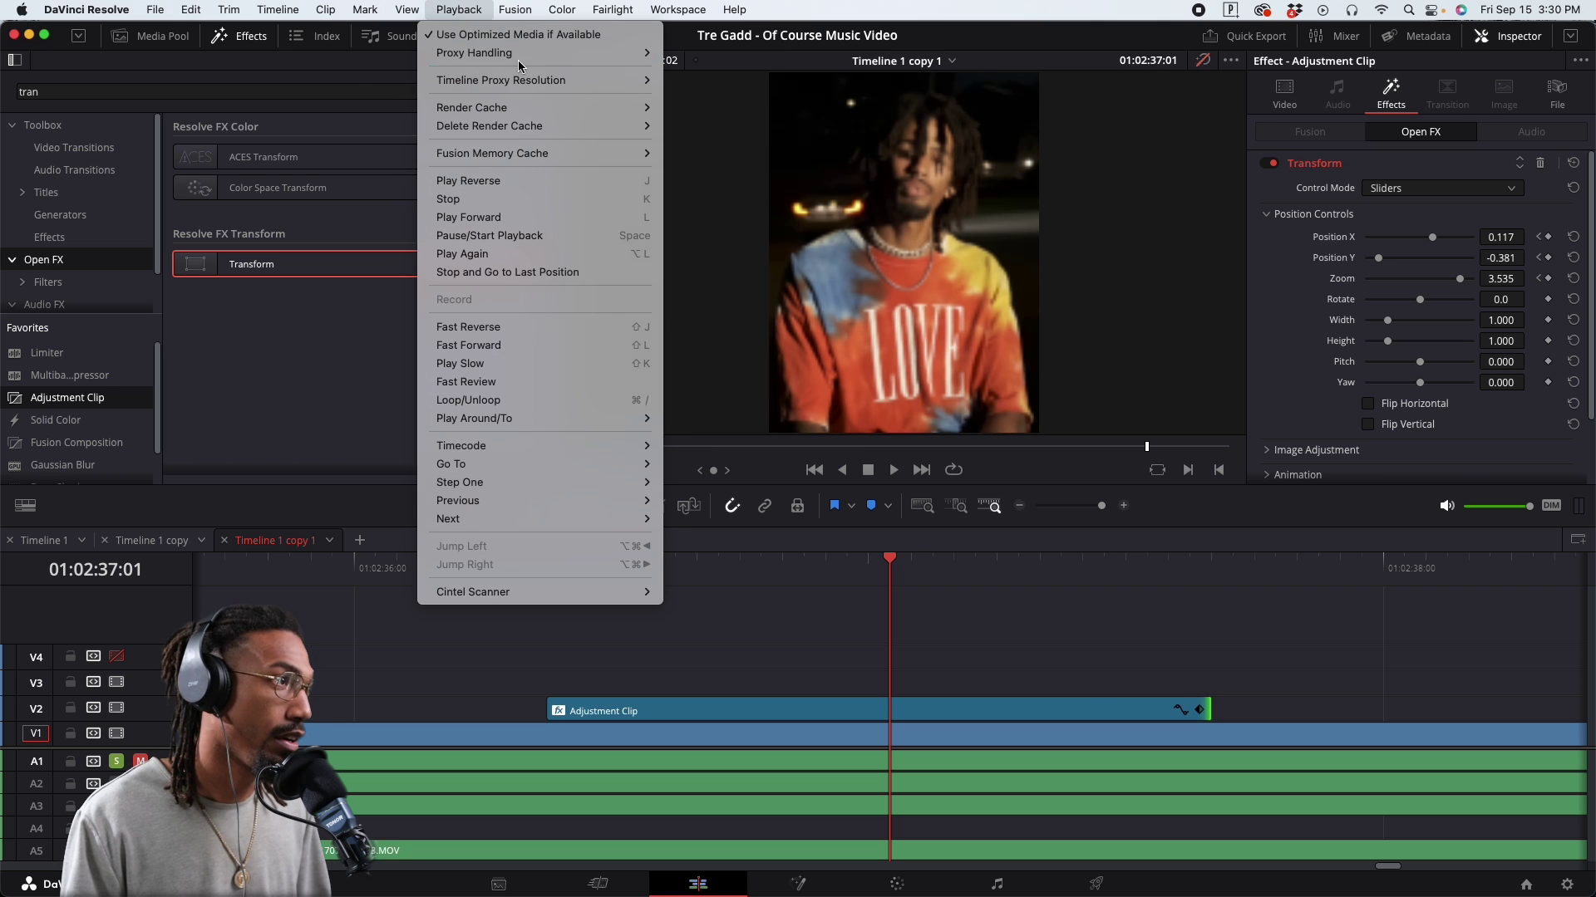
{"action": "mouse_move", "coordinate": [522, 58]}
{"action": "mouse_move", "coordinate": [590, 82]}
{"action": "left_click", "coordinate": [692, 98]}
Play the shot repeatedly from before the extended adjustment clip to review the zoom at the new preview quality
{"action": "left_click", "coordinate": [641, 658]}
{"action": "left_click", "coordinate": [378, 571]}
{"action": "key", "text": "space"}
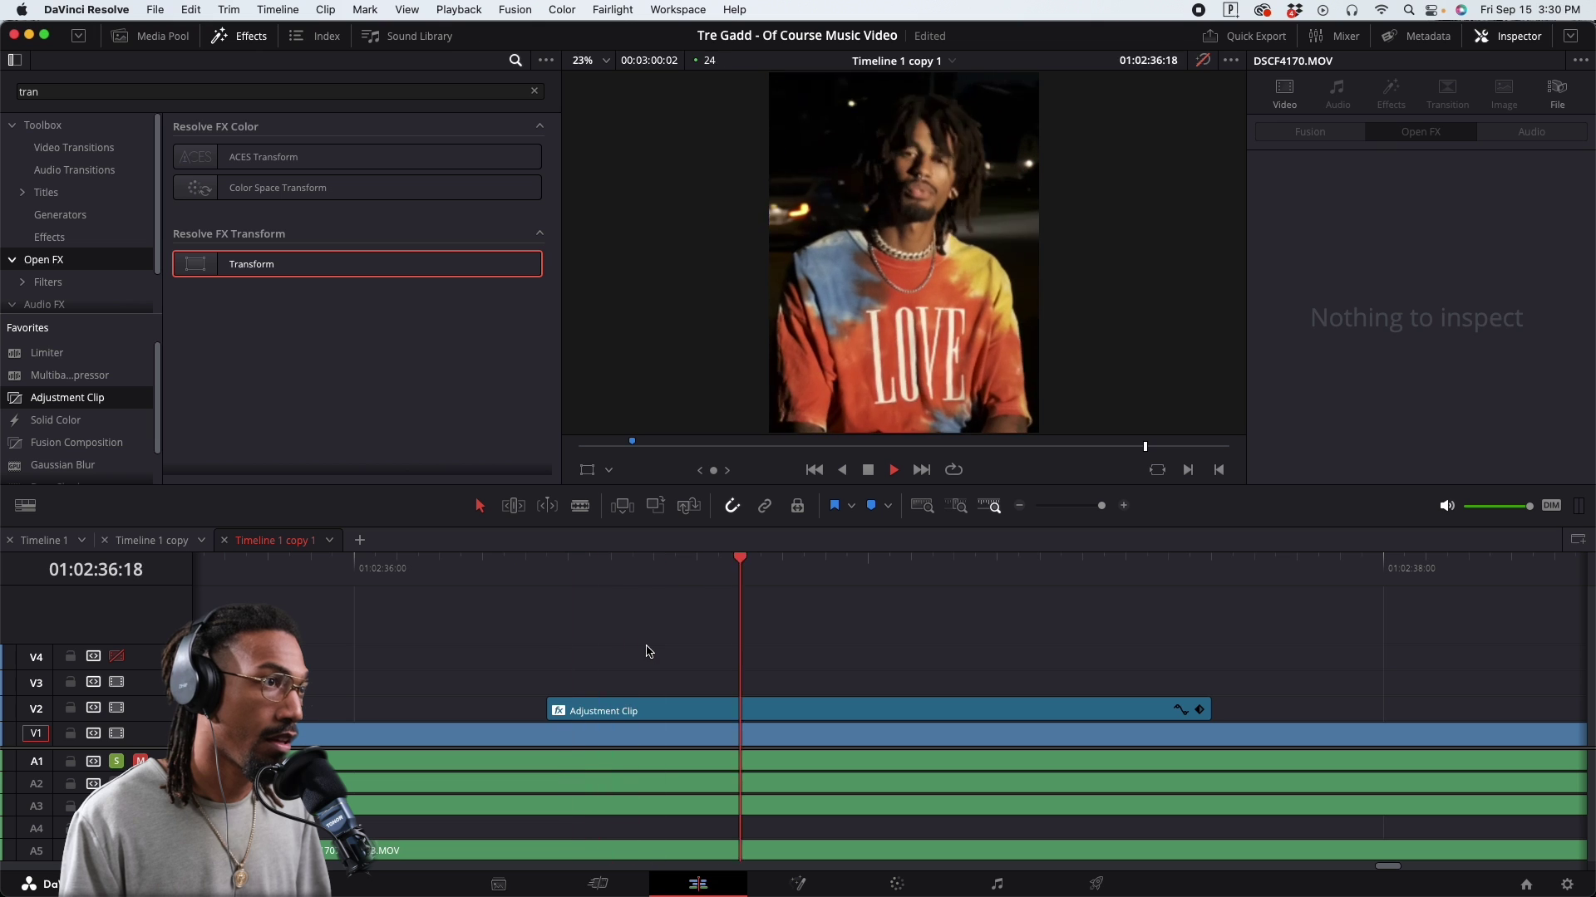
{"action": "left_click", "coordinate": [349, 577]}
{"action": "key", "text": "space"}
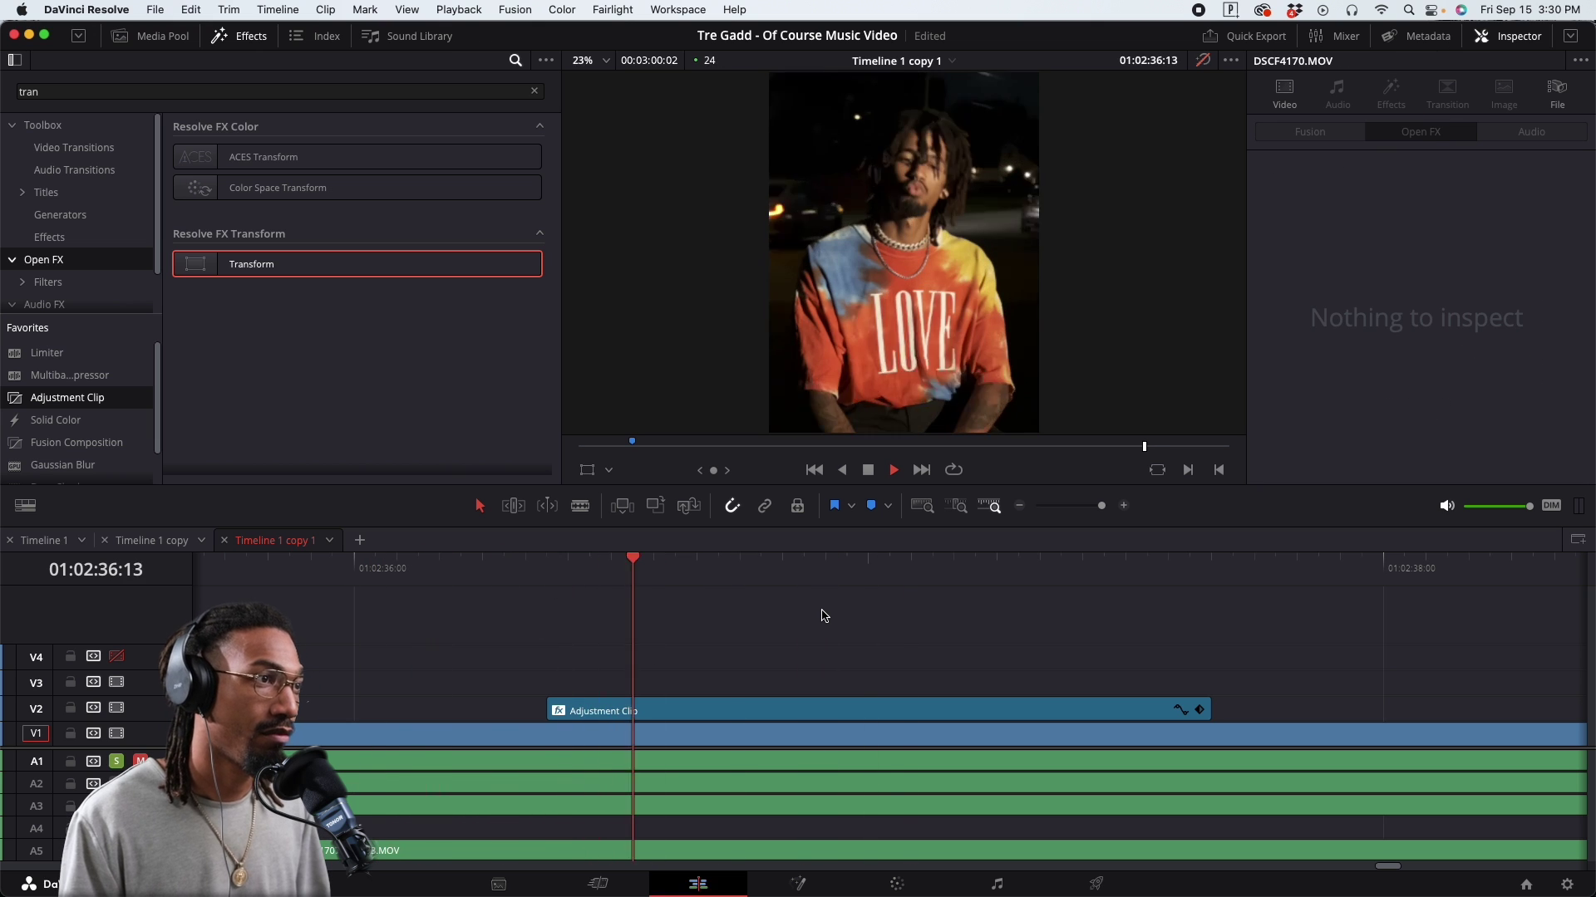
{"action": "key", "text": "space"}
{"action": "scroll", "coordinate": [944, 677], "scroll_direction": "down", "scroll_amount": 5}
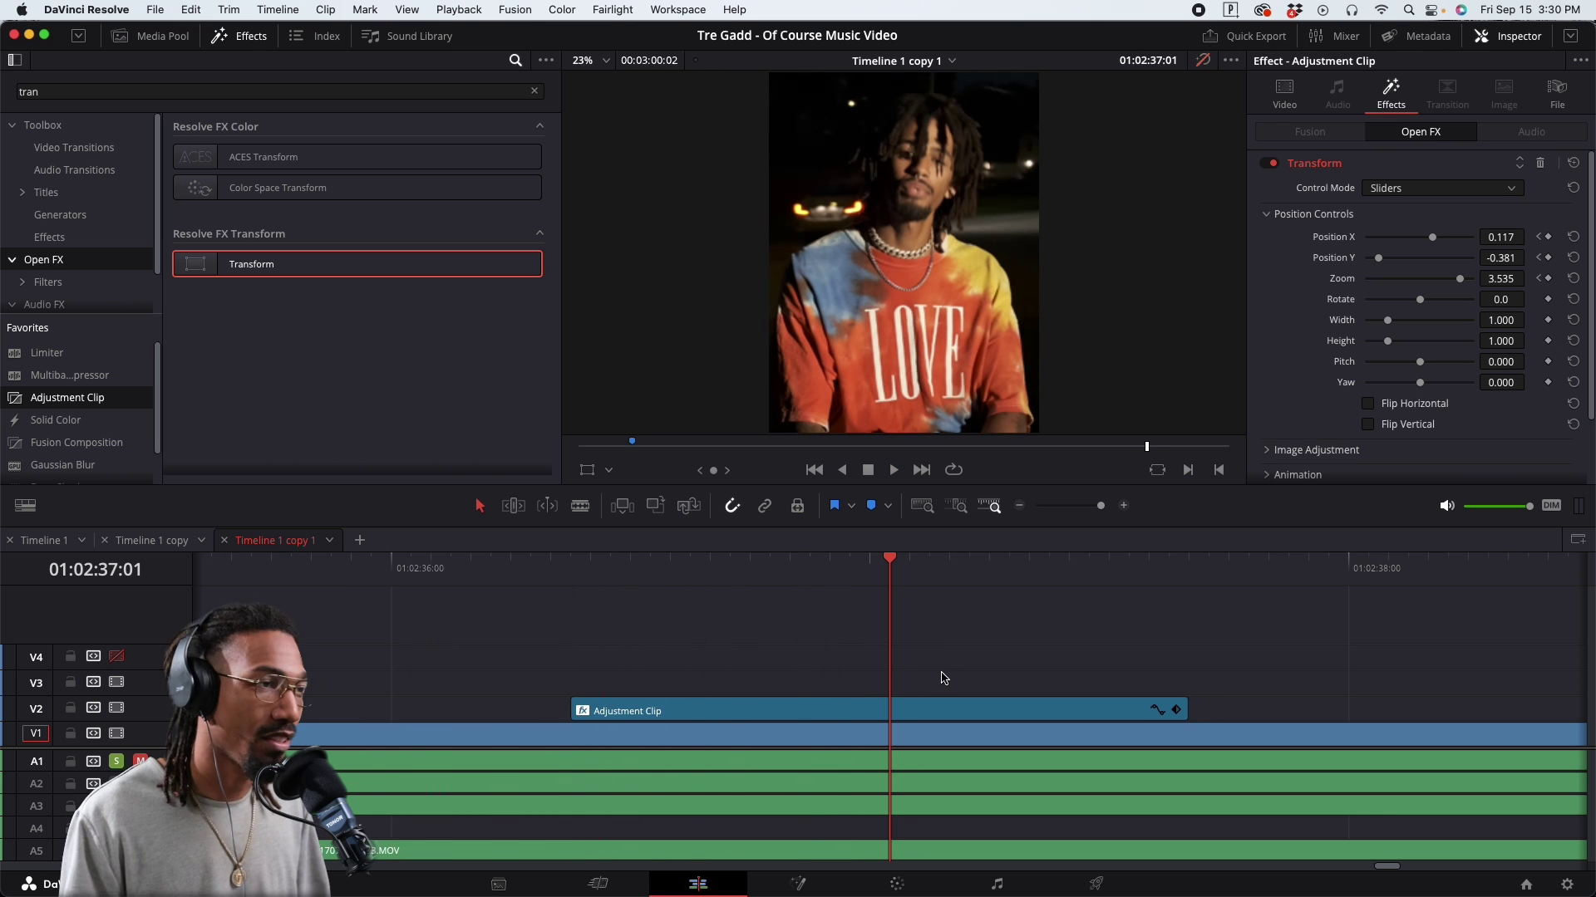
{"action": "scroll", "coordinate": [907, 678], "scroll_direction": "down", "scroll_amount": 5}
{"action": "scroll", "coordinate": [907, 679], "scroll_direction": "up", "scroll_amount": 3}
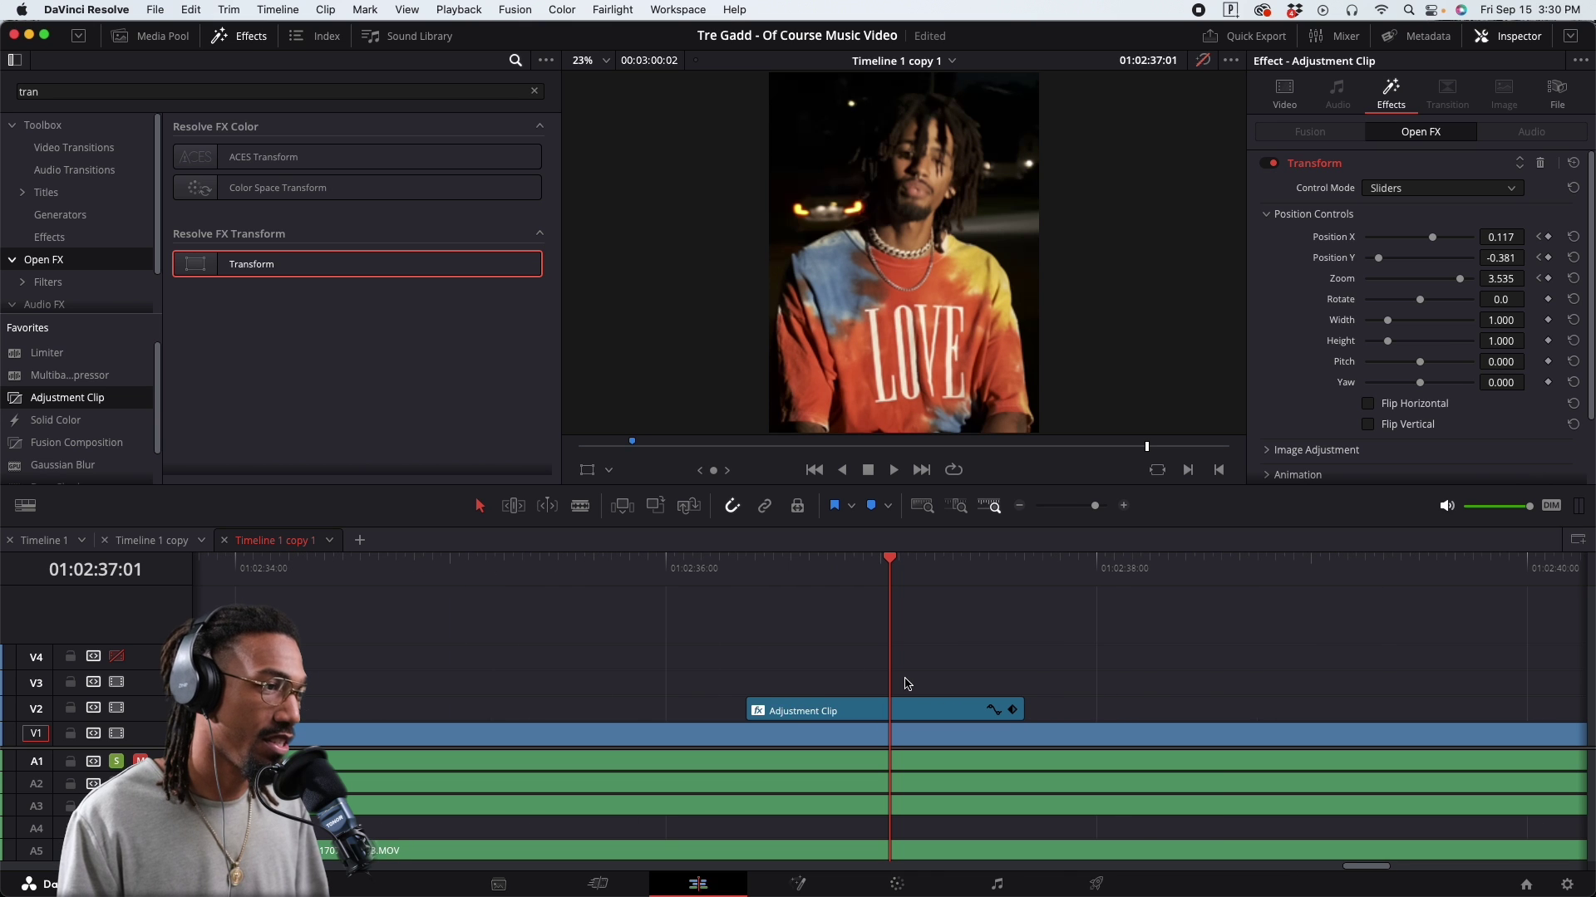
{"action": "left_click", "coordinate": [604, 568]}
{"action": "key", "text": "space"}
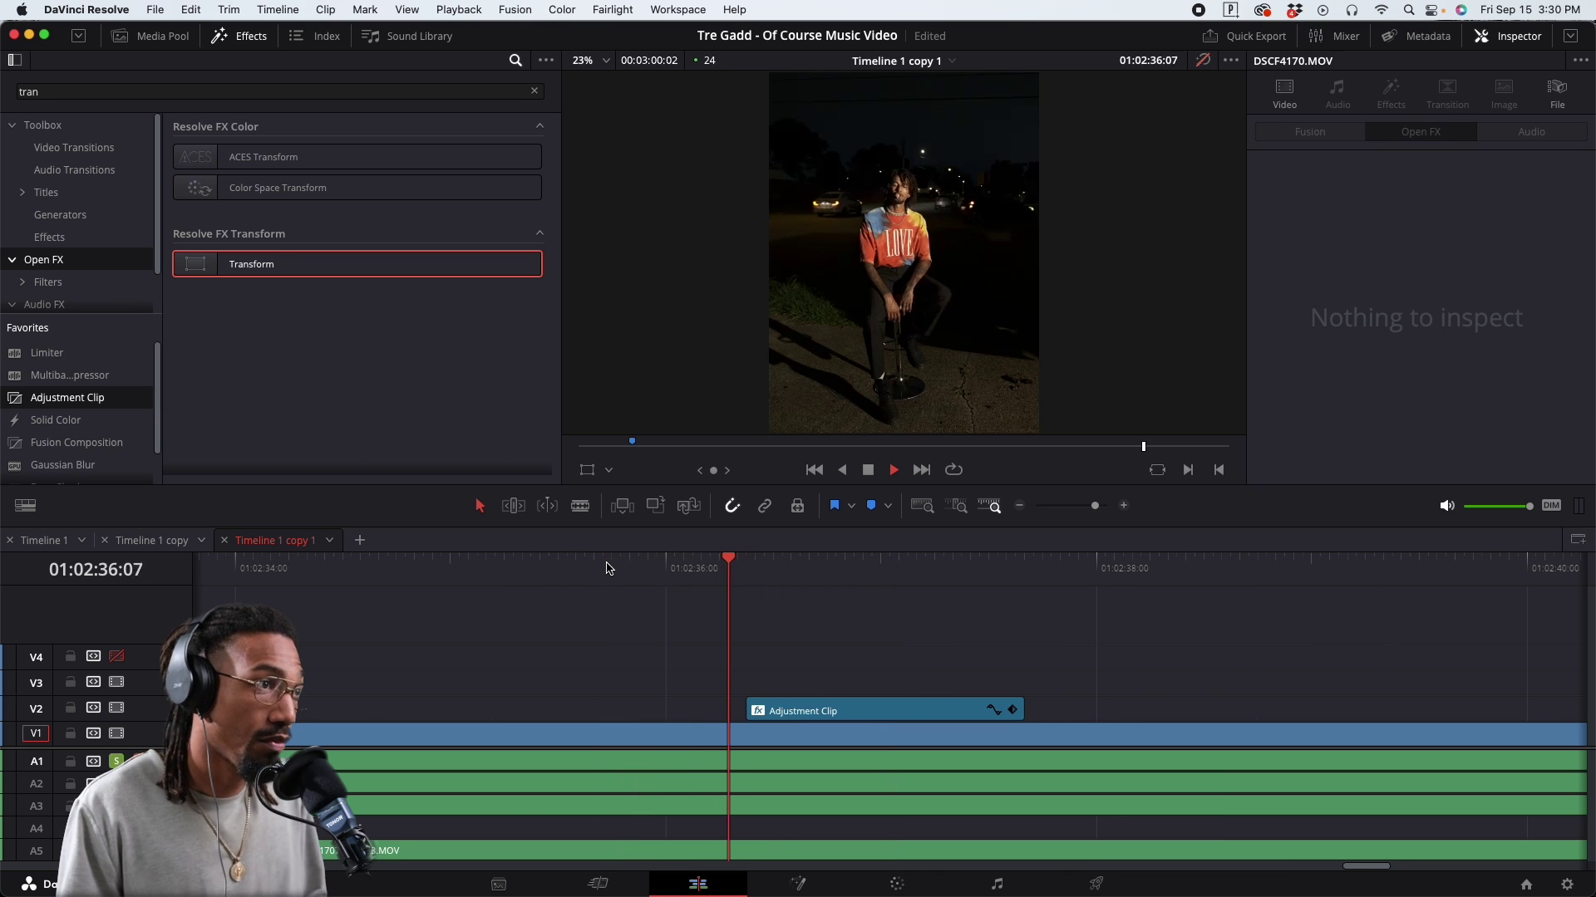
{"action": "key", "text": "space"}
Step frame by frame back and forth through the zoom from the adjustment clip's start at 01:02:36:09
{"action": "left_click_drag", "start_coordinate": [607, 565], "coordinate": [743, 562]}
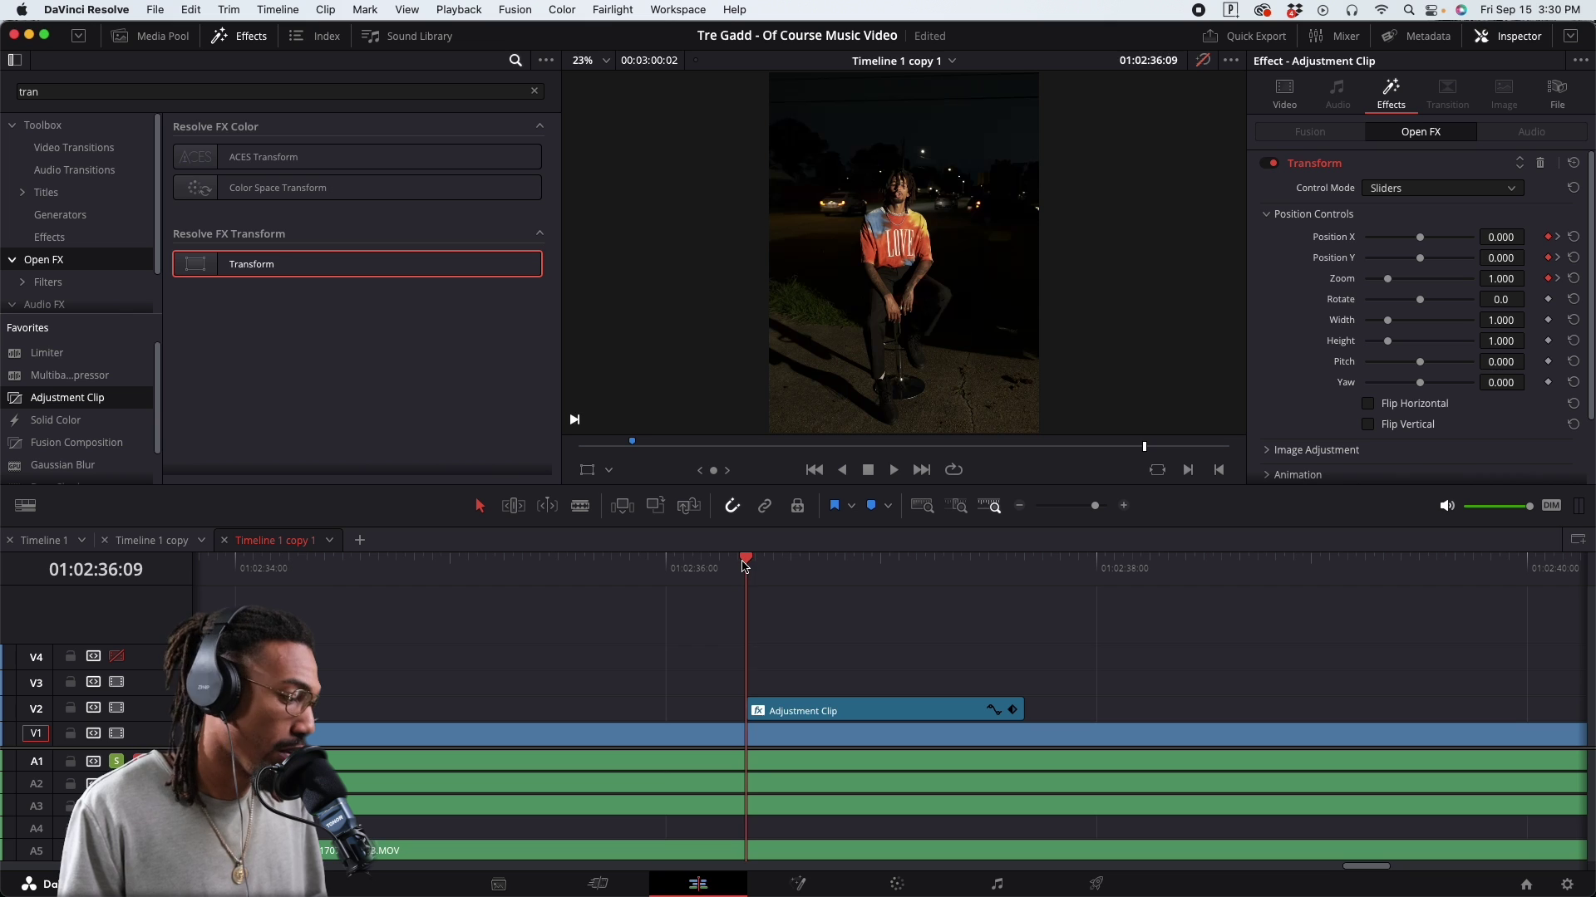
{"action": "key", "text": "Right"}
{"action": "key", "text": "Right"}
{"action": "key", "text": "Right"}
{"action": "key", "text": "Right"}
{"action": "key", "text": "Right"}
{"action": "key", "text": "Right"}
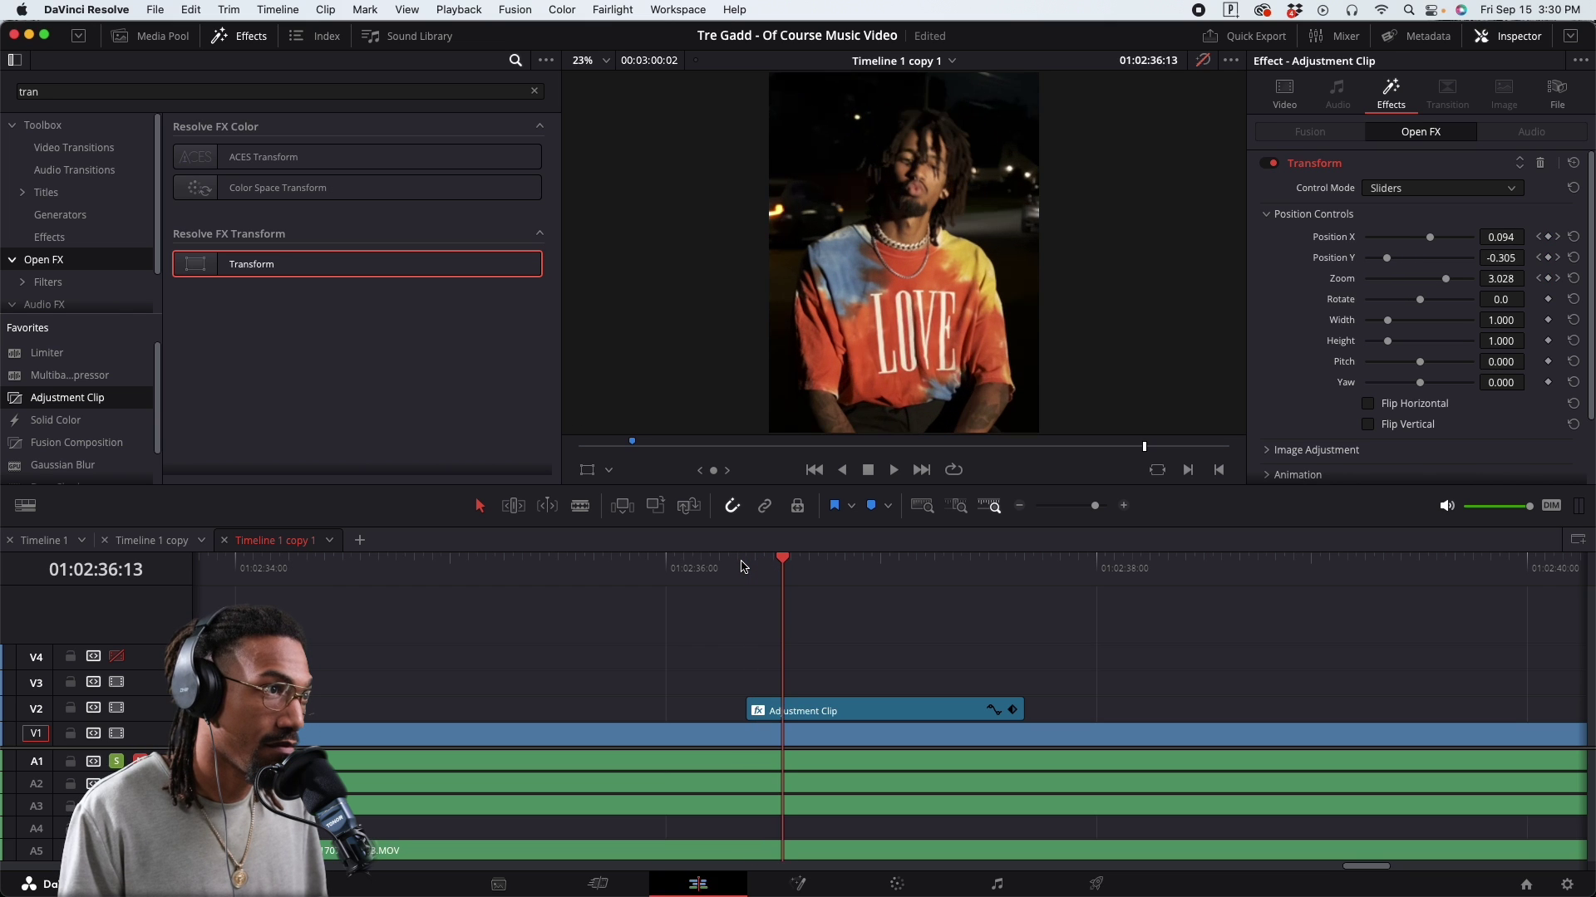
{"action": "key", "text": "Left"}
{"action": "key", "text": "Left"}
{"action": "key", "text": "Left"}
{"action": "key", "text": "Left"}
{"action": "key", "text": "Left"}
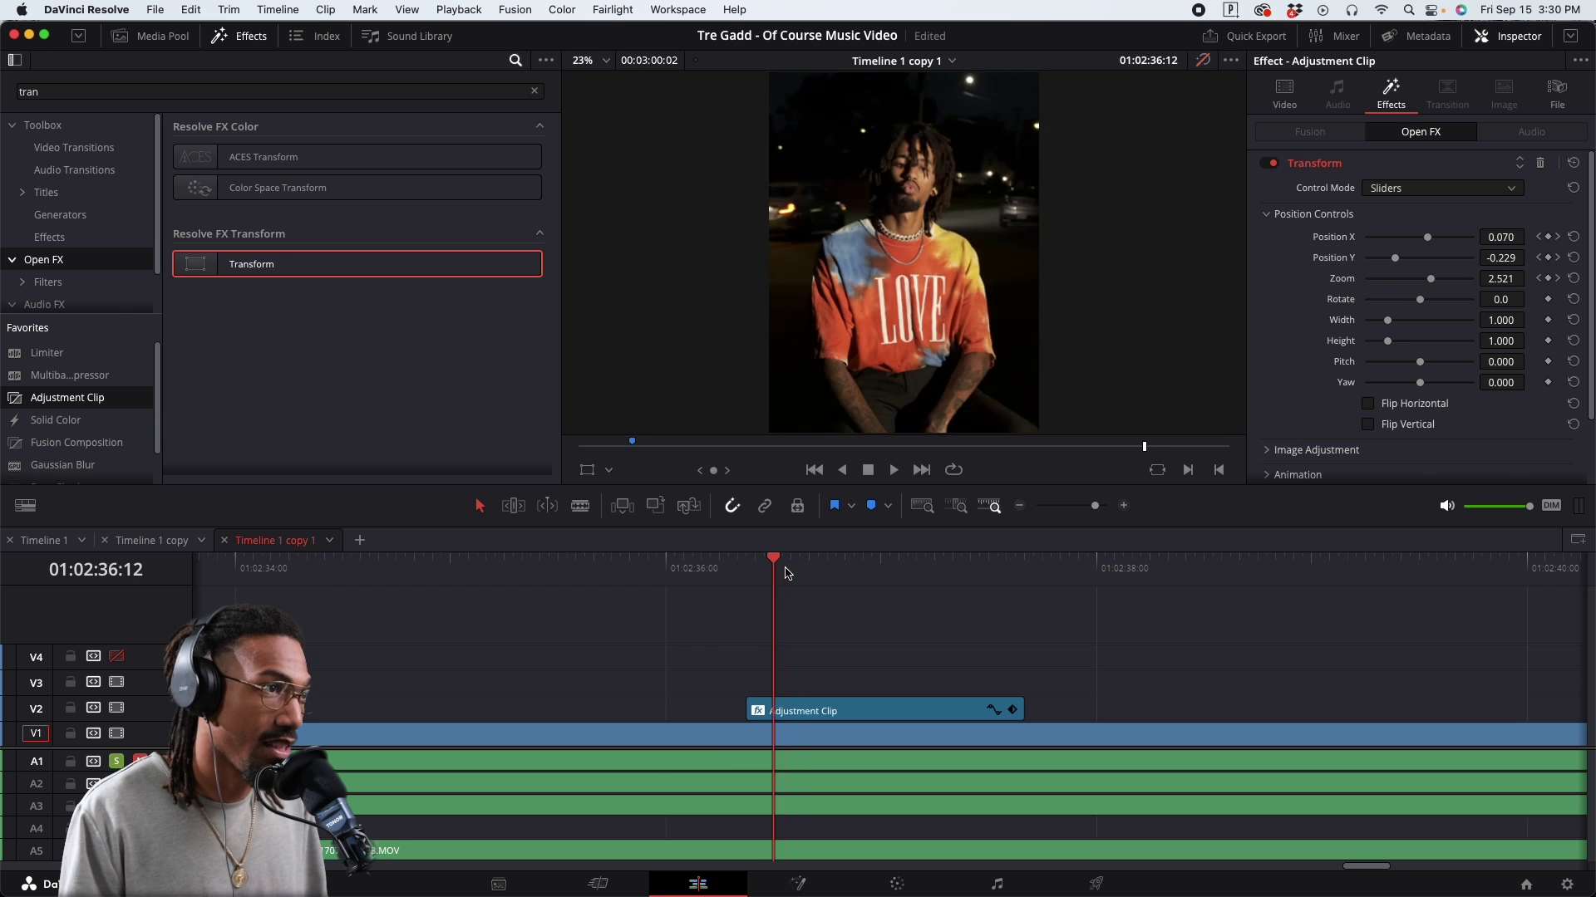
{"action": "key", "text": "Left"}
{"action": "key", "text": "Right"}
{"action": "key", "text": "Right"}
{"action": "key", "text": "Right"}
{"action": "key", "text": "Right"}
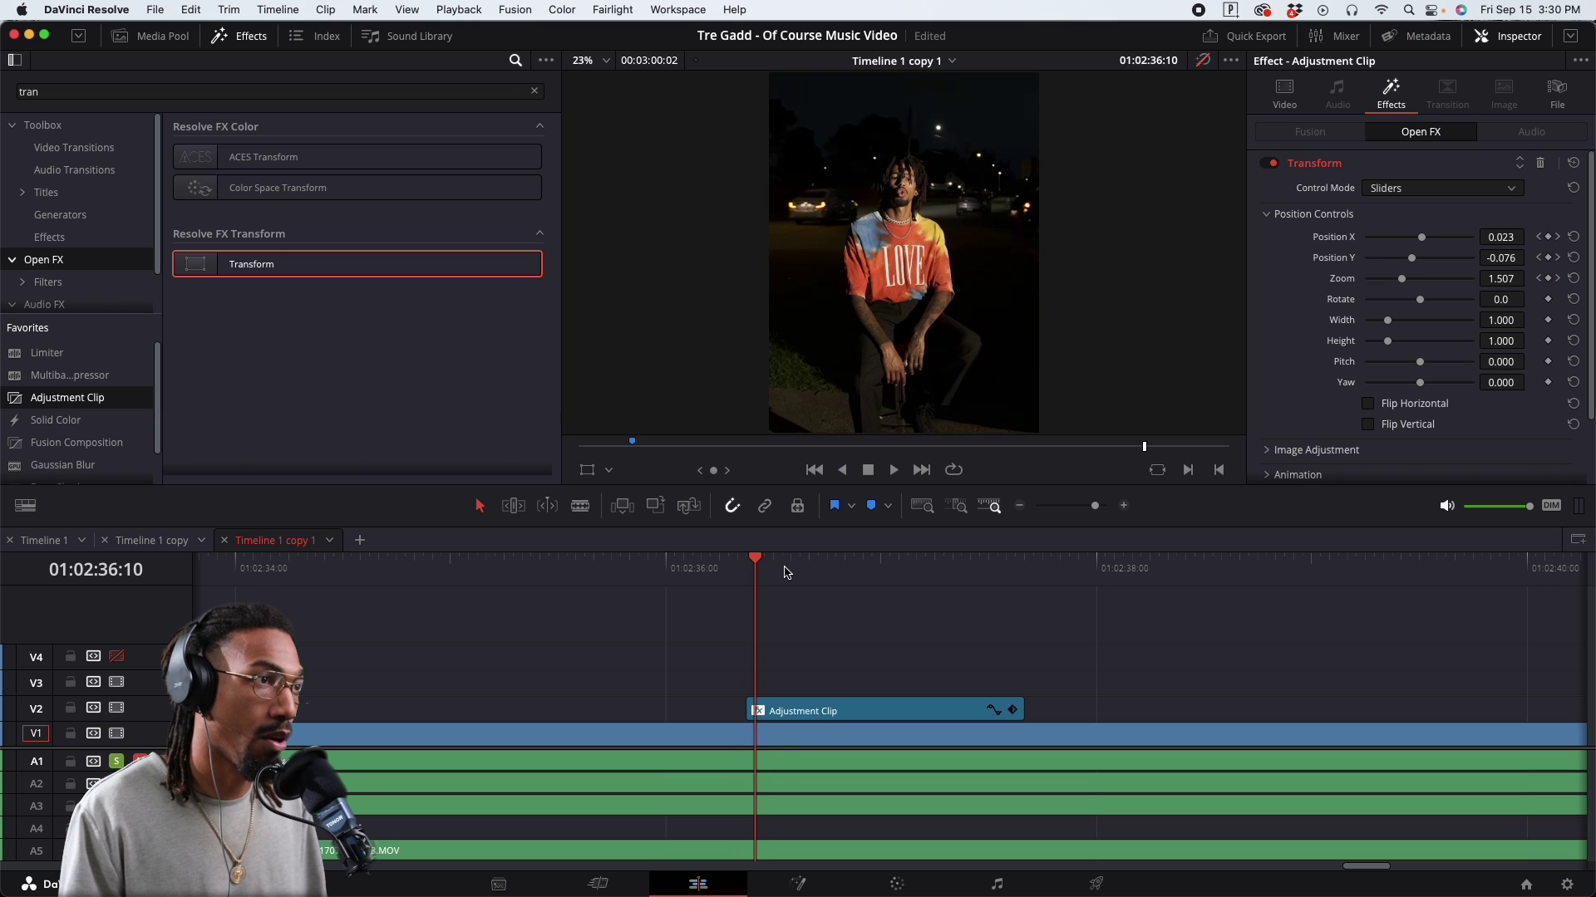
{"action": "key", "text": "Right"}
{"action": "key", "text": "Right"}
{"action": "key", "text": "Left"}
{"action": "key", "text": "Left"}
{"action": "key", "text": "Left"}
{"action": "key", "text": "Left"}
{"action": "key", "text": "Left"}
{"action": "key", "text": "Left"}
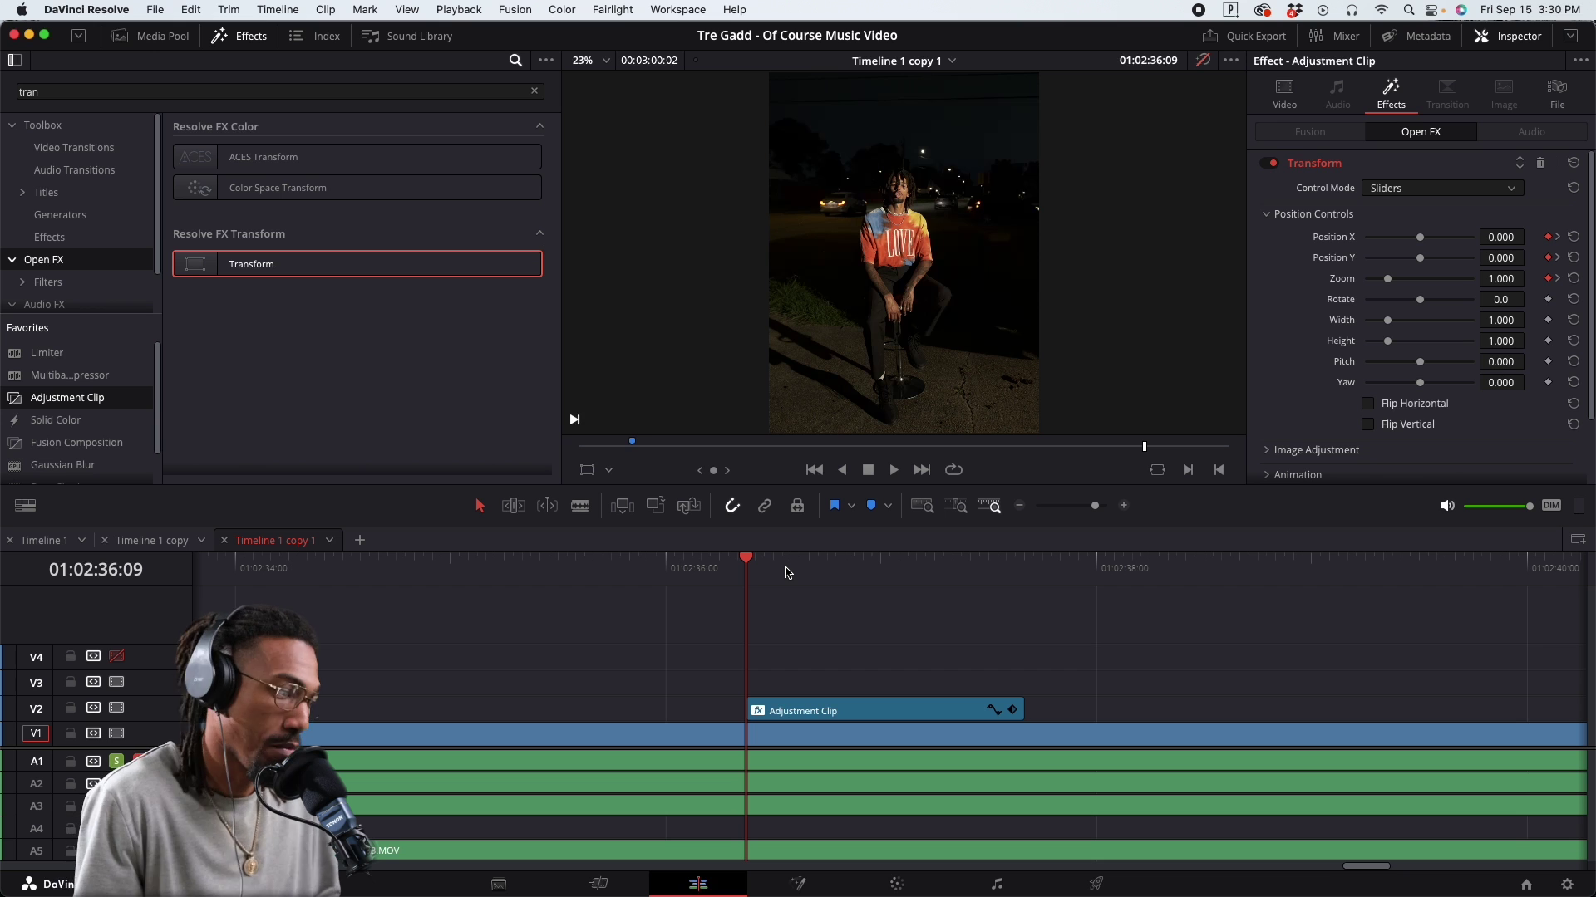
Set Motion Blur to 1.000 in the Transform effect's Animation settings on the adjustment clip
{"action": "scroll", "coordinate": [830, 659], "scroll_direction": "left", "scroll_amount": 3}
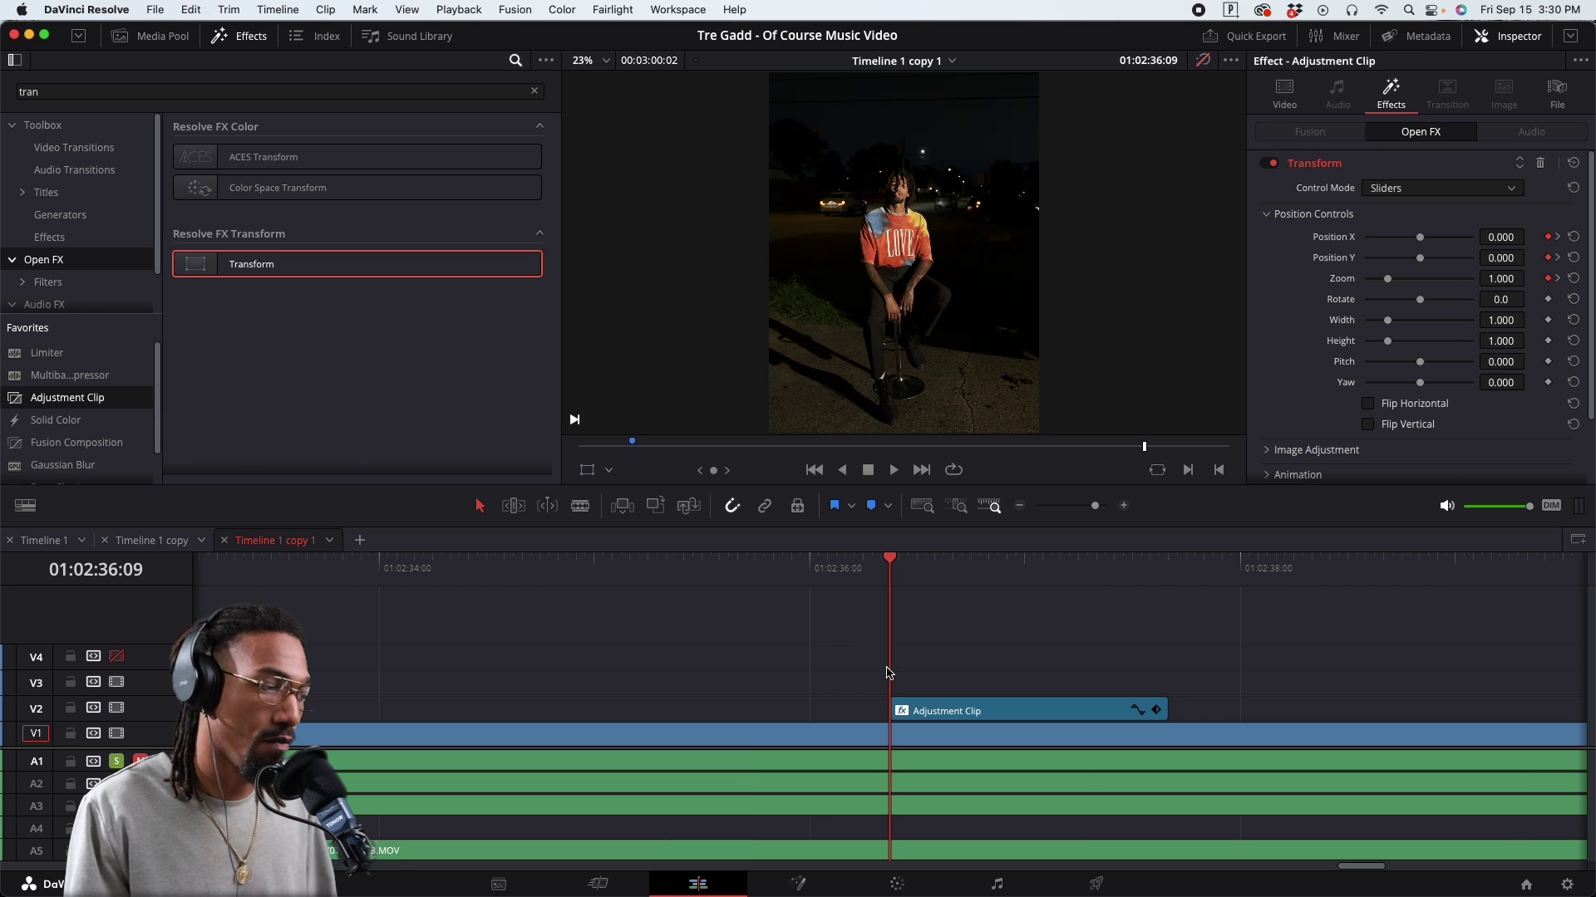
{"action": "scroll", "coordinate": [1026, 672], "scroll_direction": "up", "scroll_amount": 2}
{"action": "scroll", "coordinate": [1022, 671], "scroll_direction": "down", "scroll_amount": 4}
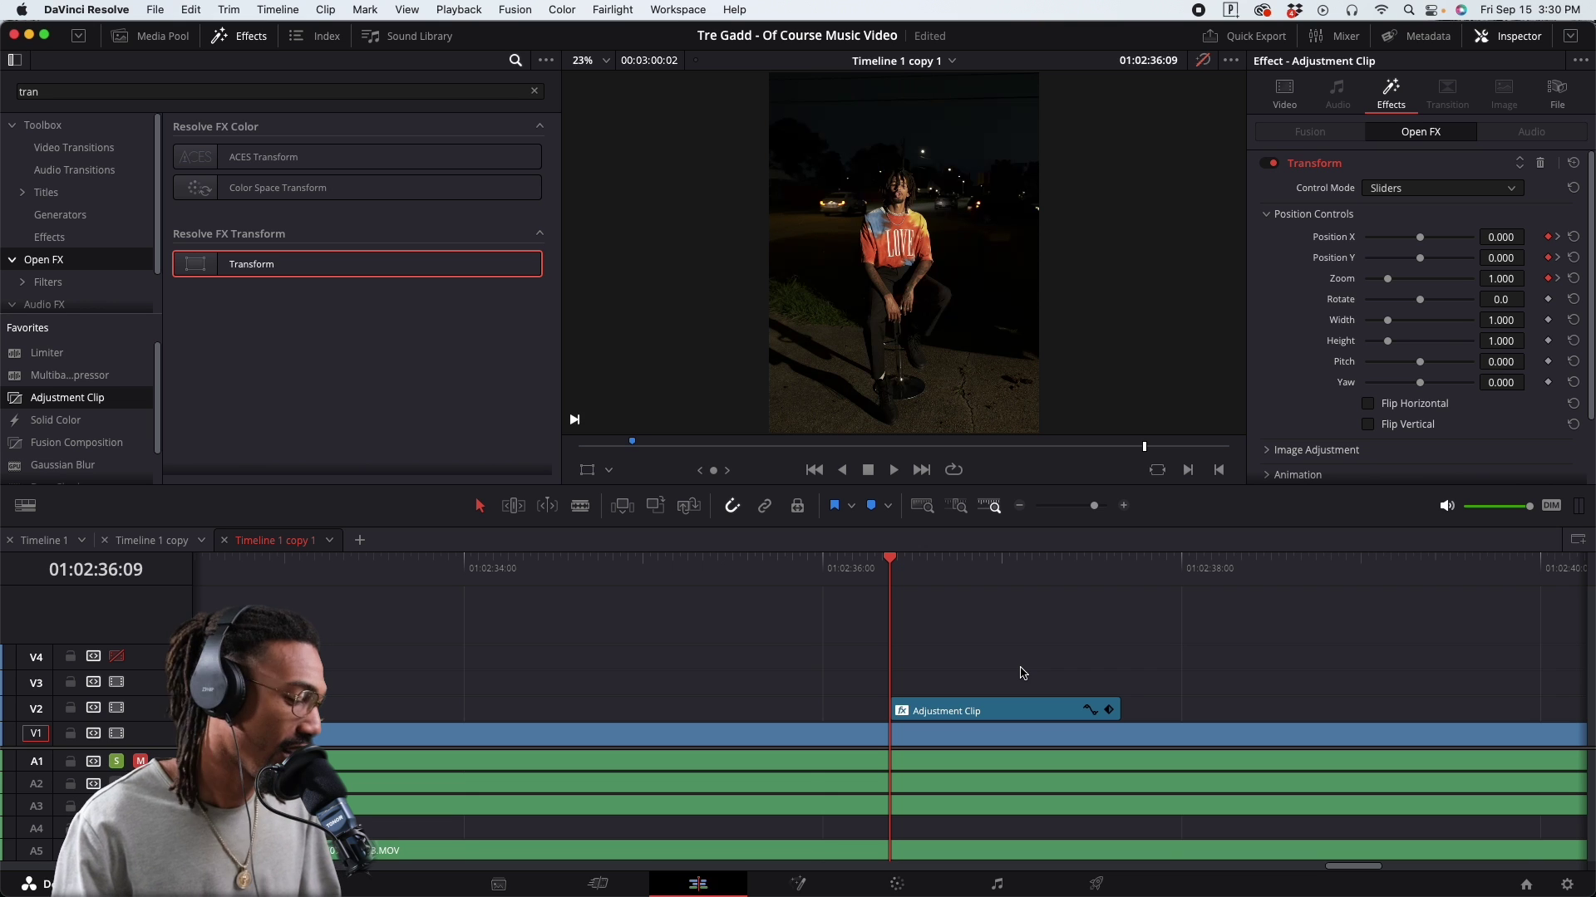
{"action": "left_click", "coordinate": [1020, 716]}
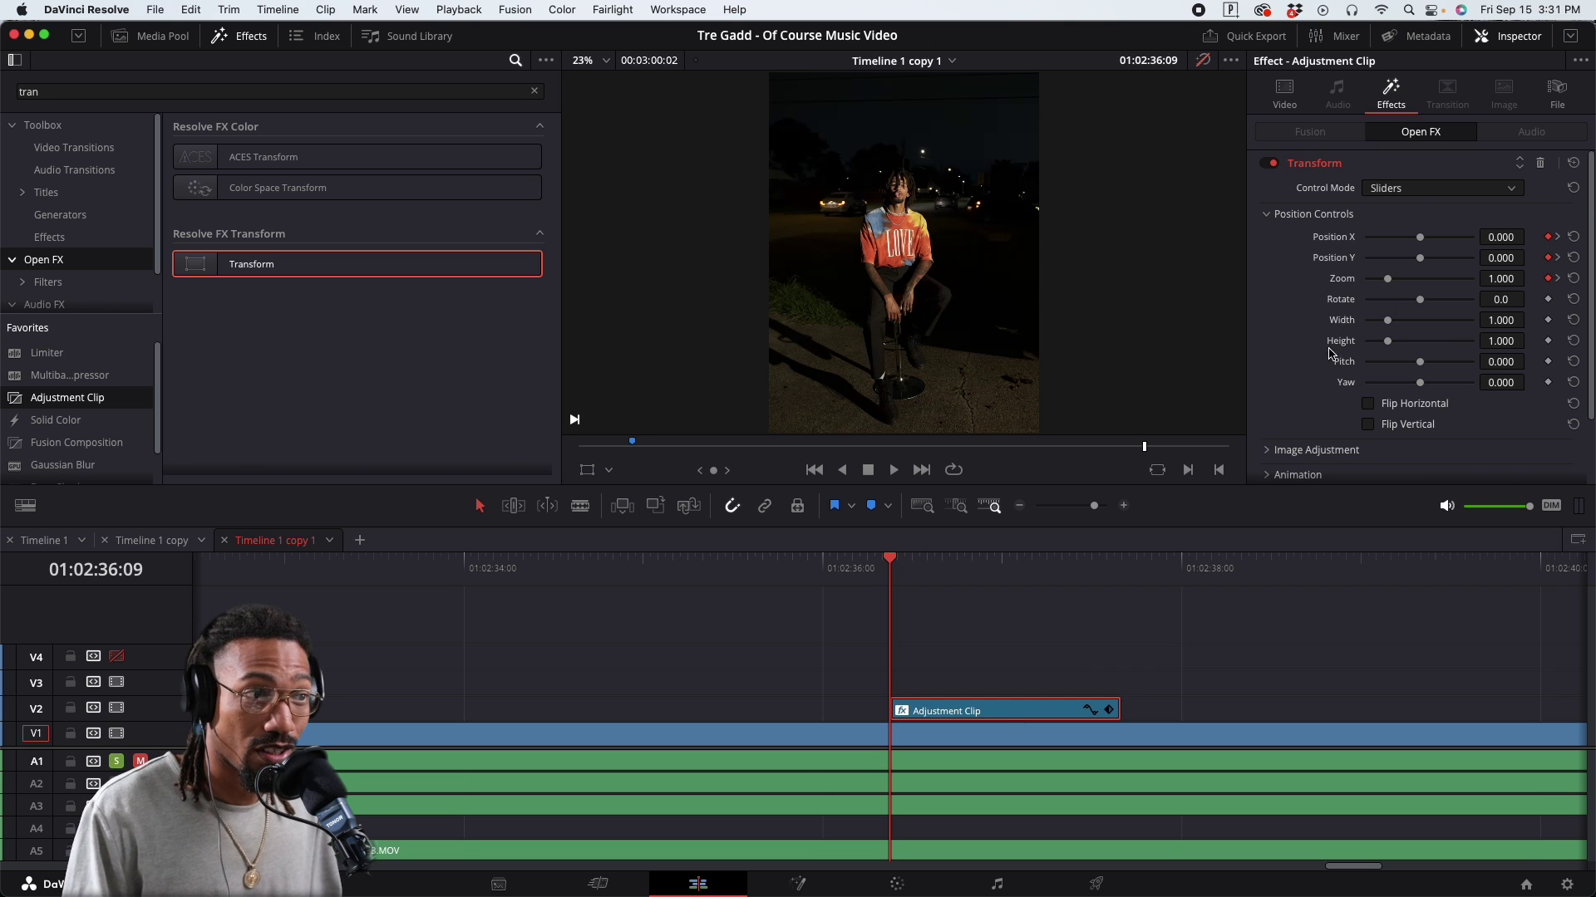
{"action": "scroll", "coordinate": [1354, 334], "scroll_direction": "down", "scroll_amount": 3}
{"action": "left_click", "coordinate": [1269, 397]}
{"action": "left_click_drag", "start_coordinate": [1369, 422], "coordinate": [1475, 420]}
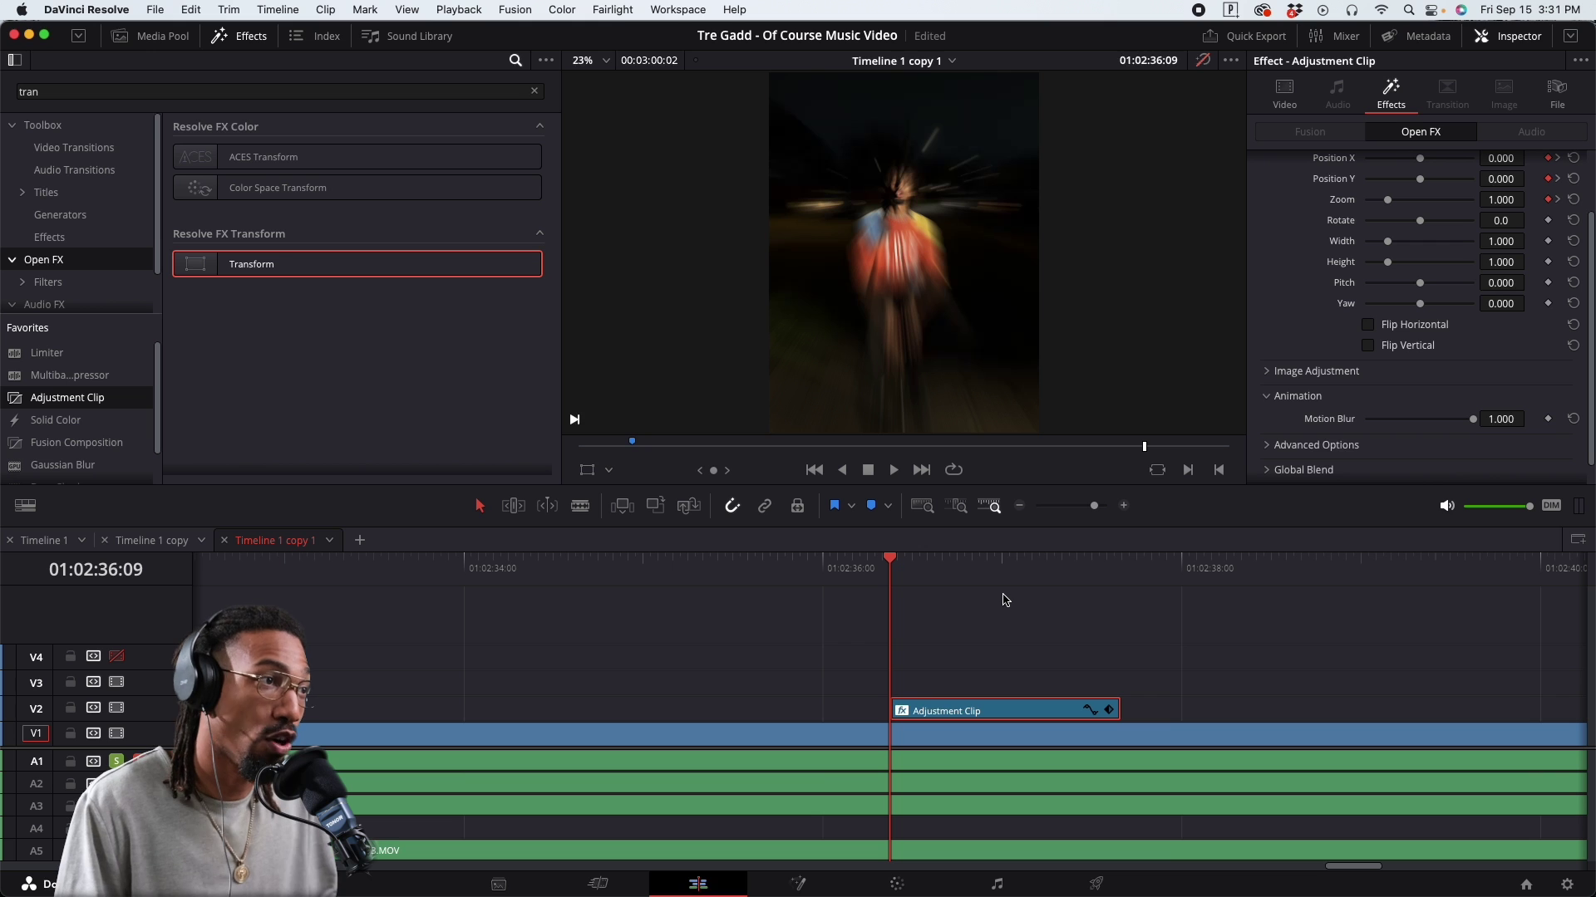
Examine the motion blur frame by frame through the adjustment clip's zoom and the hold that follows
{"action": "scroll", "coordinate": [1002, 596], "scroll_direction": "up", "scroll_amount": 5}
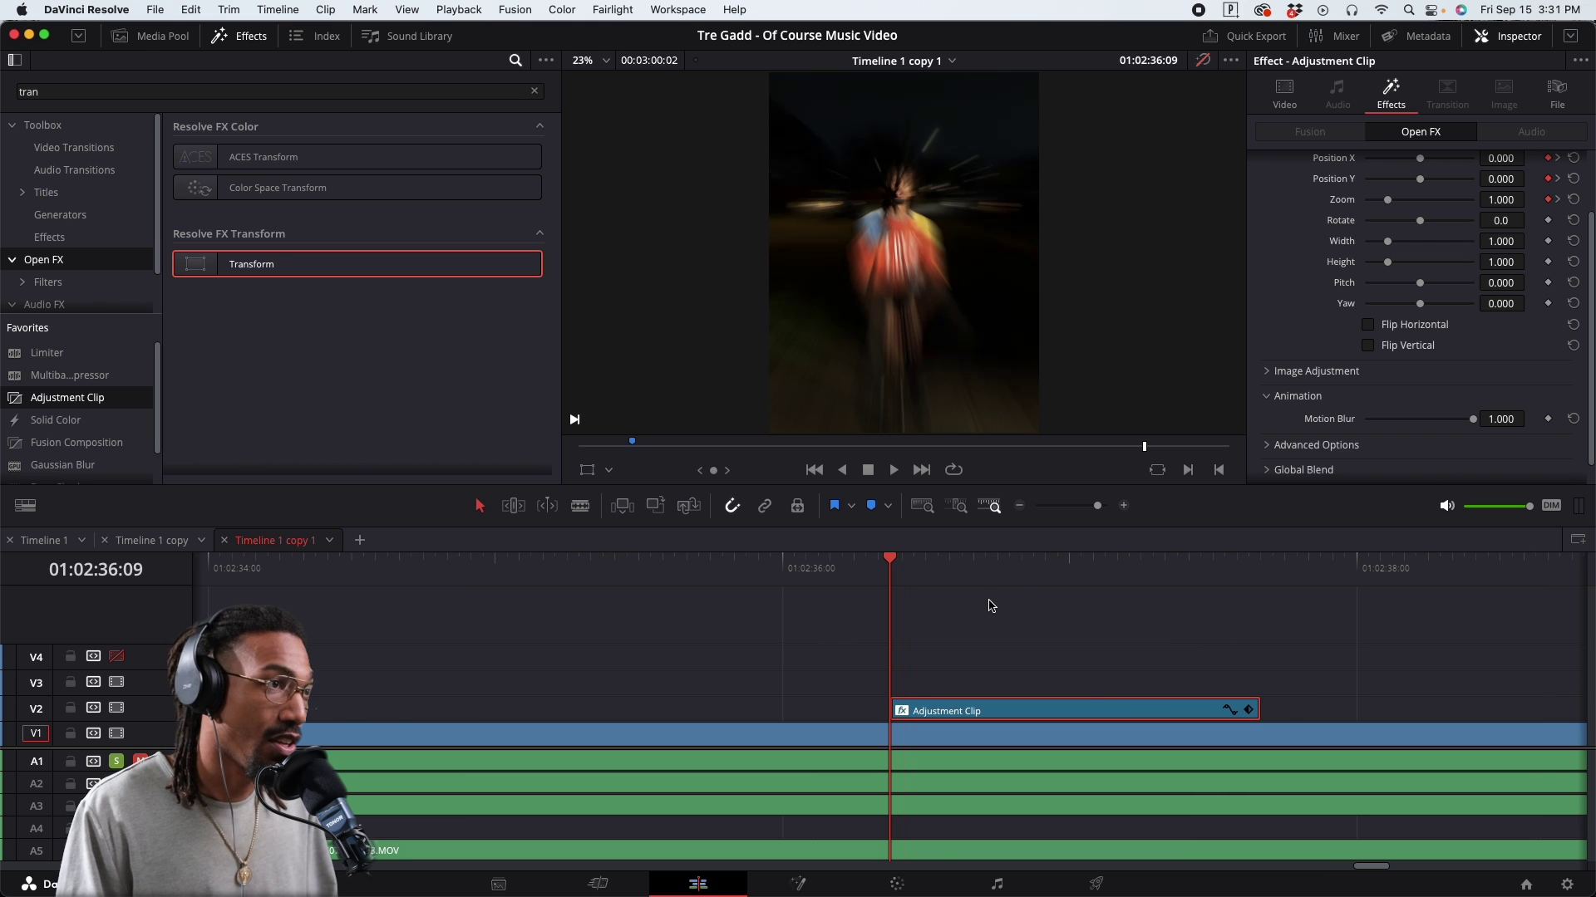
{"action": "key", "text": "Right"}
{"action": "key", "text": "Right"}
{"action": "key", "text": "Right"}
{"action": "key", "text": "Right"}
{"action": "key", "text": "Right"}
{"action": "key", "text": "Right"}
{"action": "key", "text": "Right"}
{"action": "key", "text": "Right"}
{"action": "key", "text": "Right"}
{"action": "key", "text": "Left"}
{"action": "key", "text": "Left"}
{"action": "key", "text": "Left"}
{"action": "key", "text": "Left"}
{"action": "key", "text": "Left"}
{"action": "key", "text": "Left"}
{"action": "key", "text": "Left"}
{"action": "key", "text": "Left"}
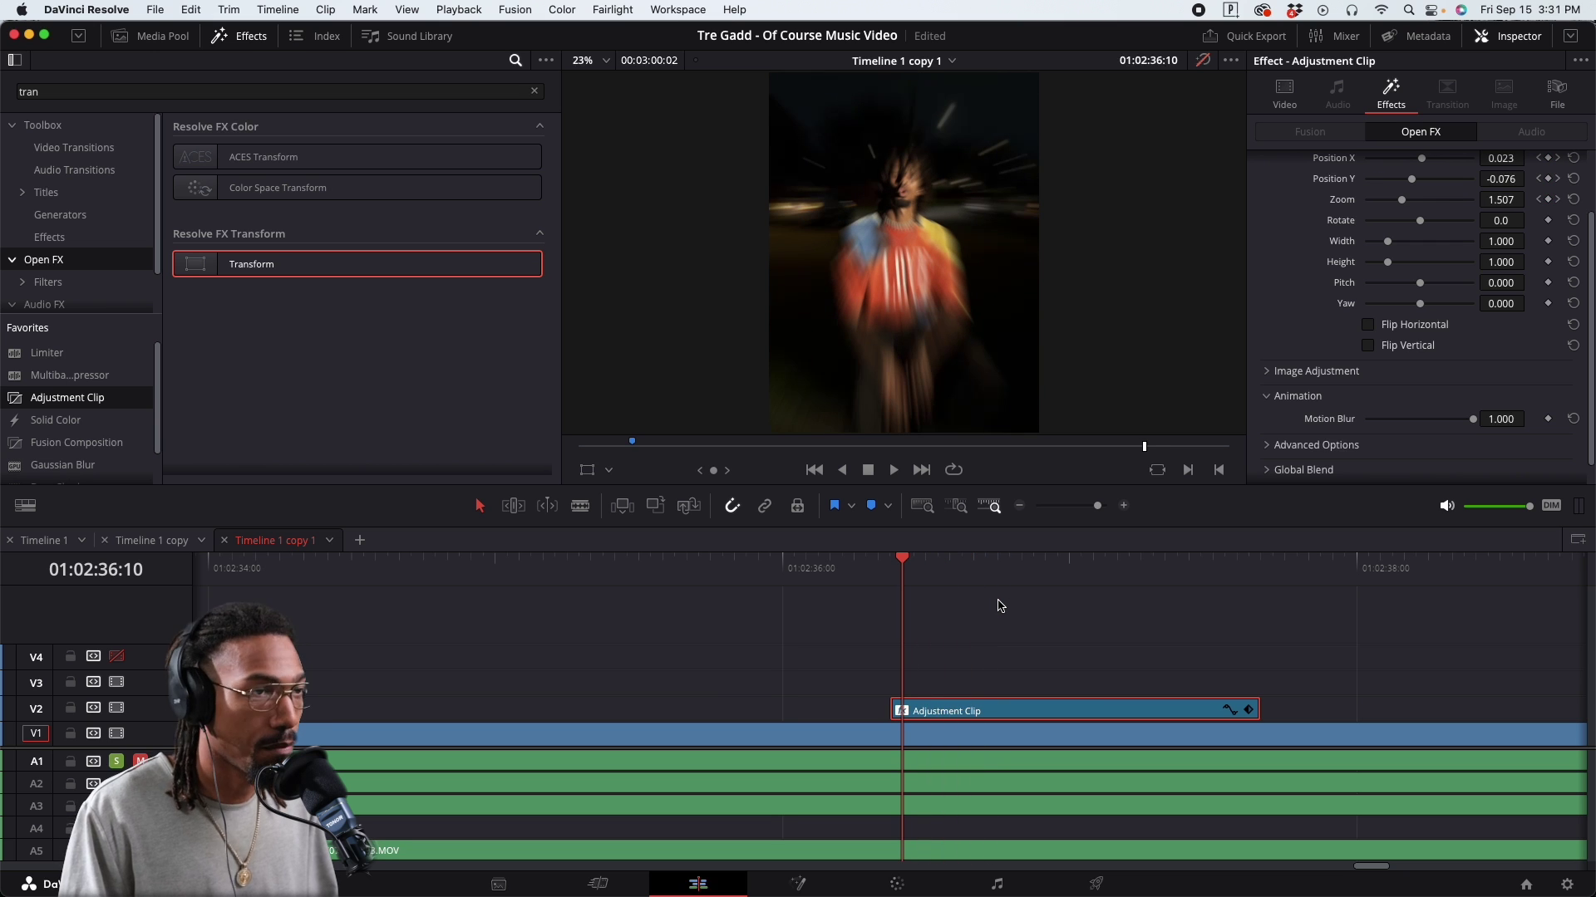
{"action": "key", "text": "super+s"}
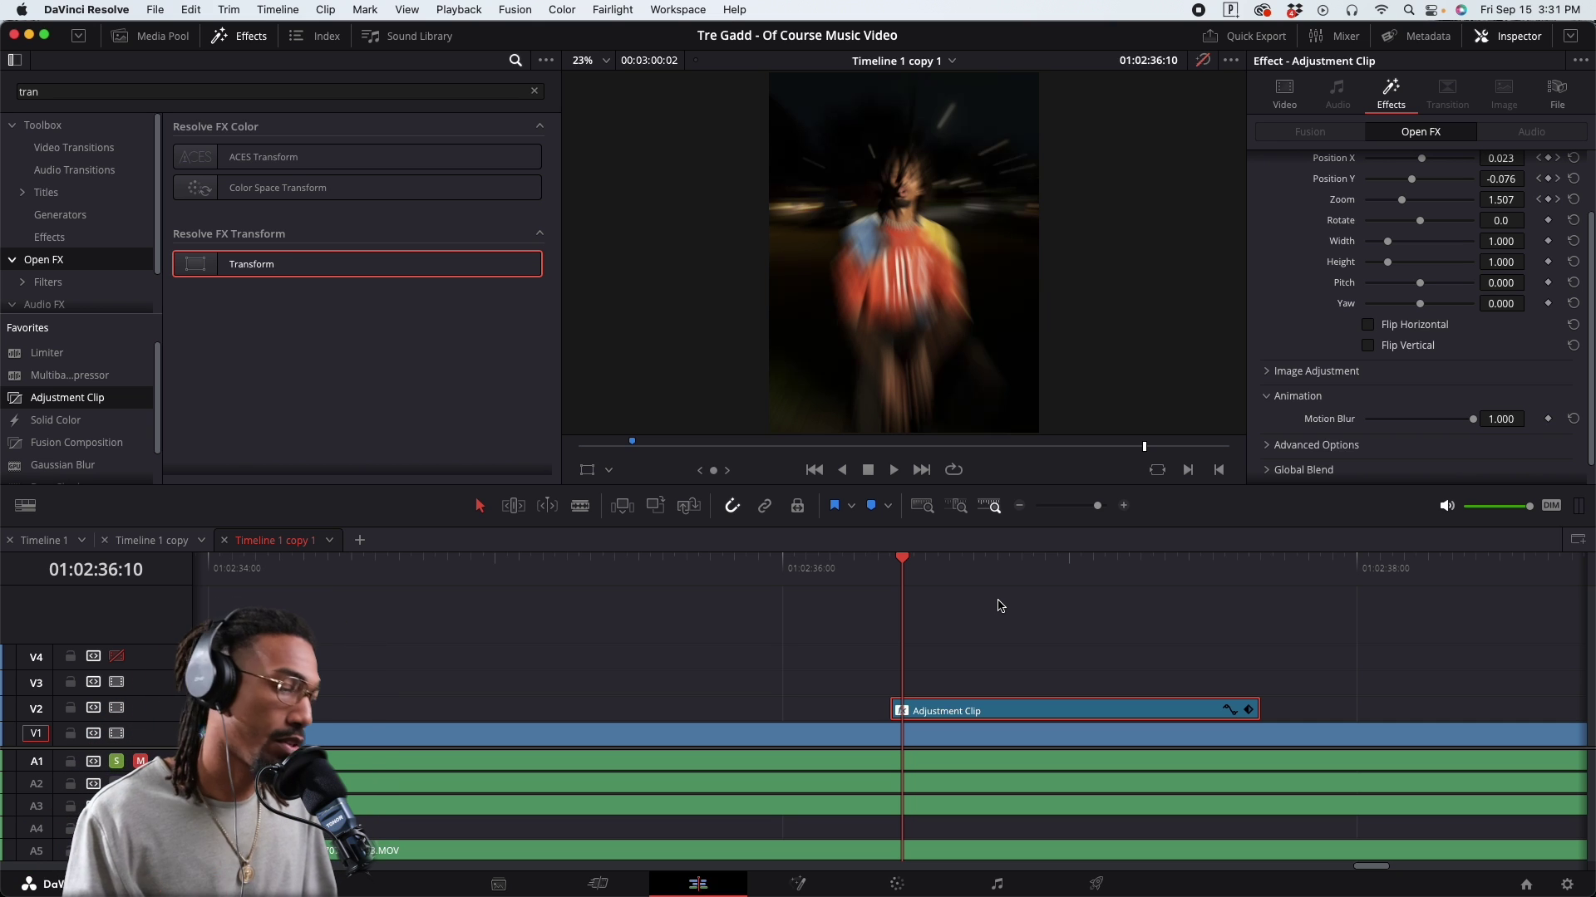
{"action": "key", "text": "Right"}
{"action": "key", "text": "Right"}
{"action": "key", "text": "Right"}
{"action": "key", "text": "Right"}
{"action": "key", "text": "Right"}
{"action": "key", "text": "Right"}
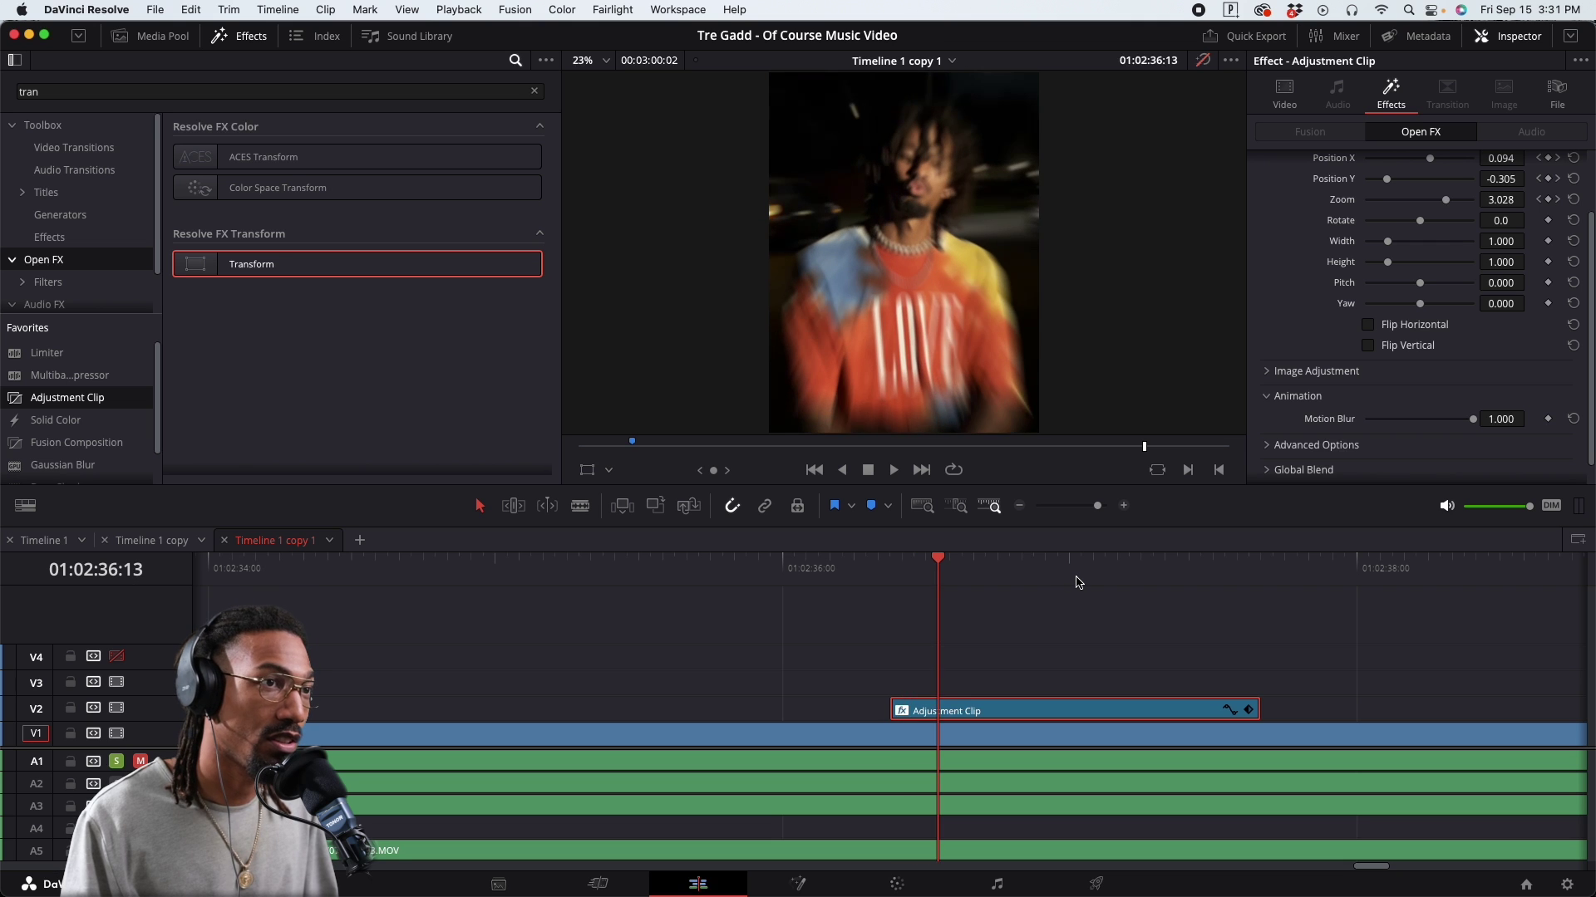
{"action": "key", "text": "Right"}
{"action": "key", "text": "Right"}
{"action": "key", "text": "Right"}
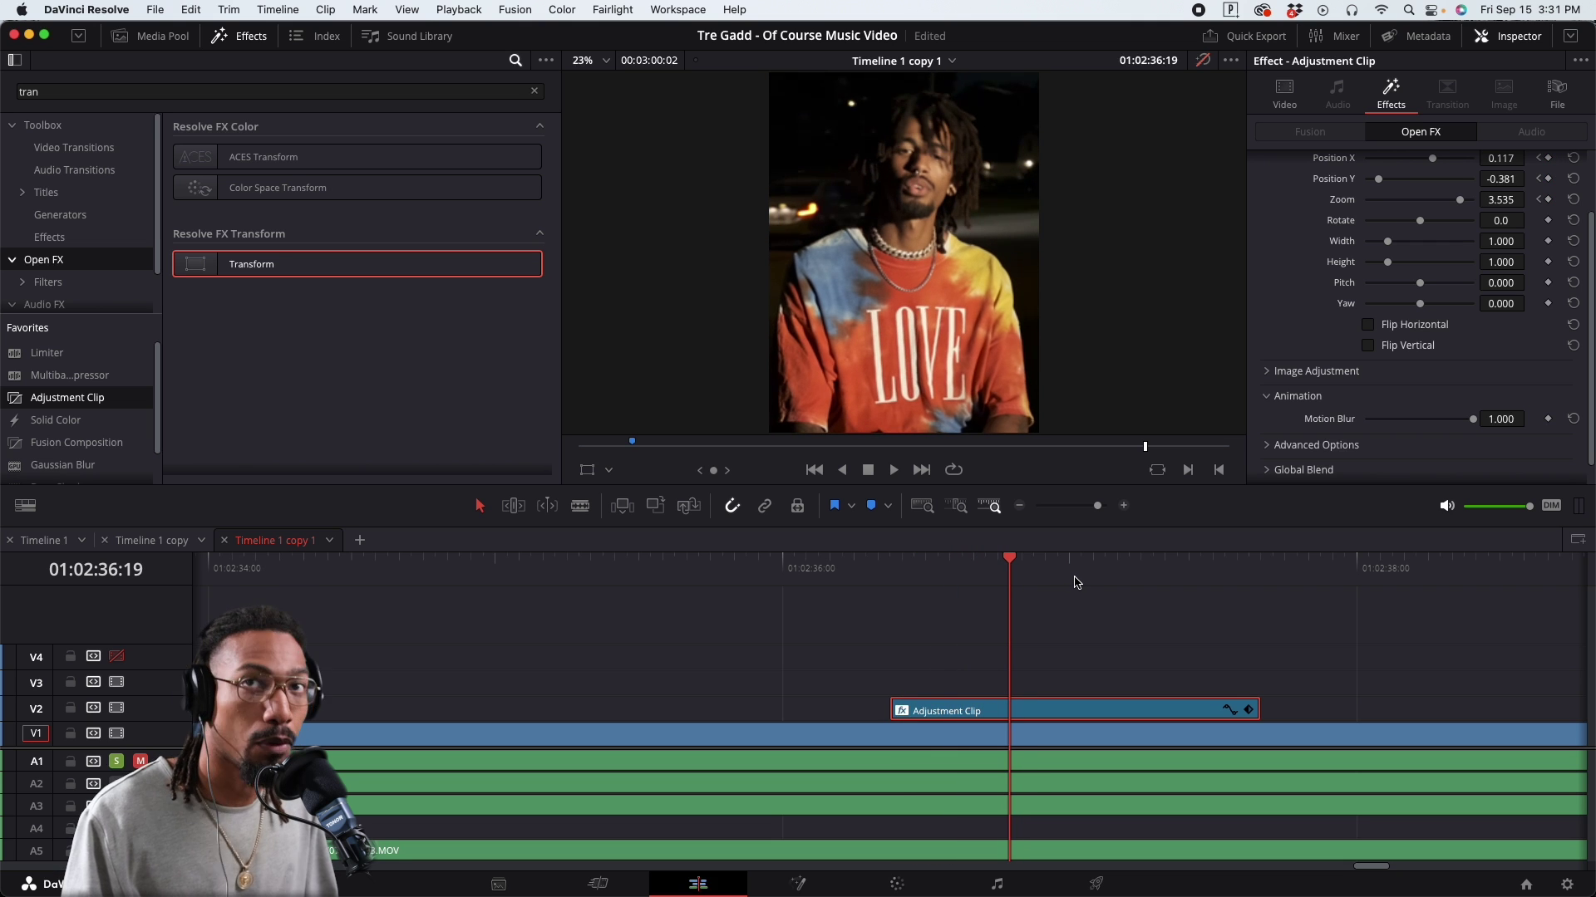
{"action": "key", "text": "Left"}
{"action": "key", "text": "Left"}
{"action": "key", "text": "Left"}
{"action": "key", "text": "Left"}
{"action": "key", "text": "Left"}
{"action": "key", "text": "Left"}
{"action": "key", "text": "Left"}
{"action": "key", "text": "Left"}
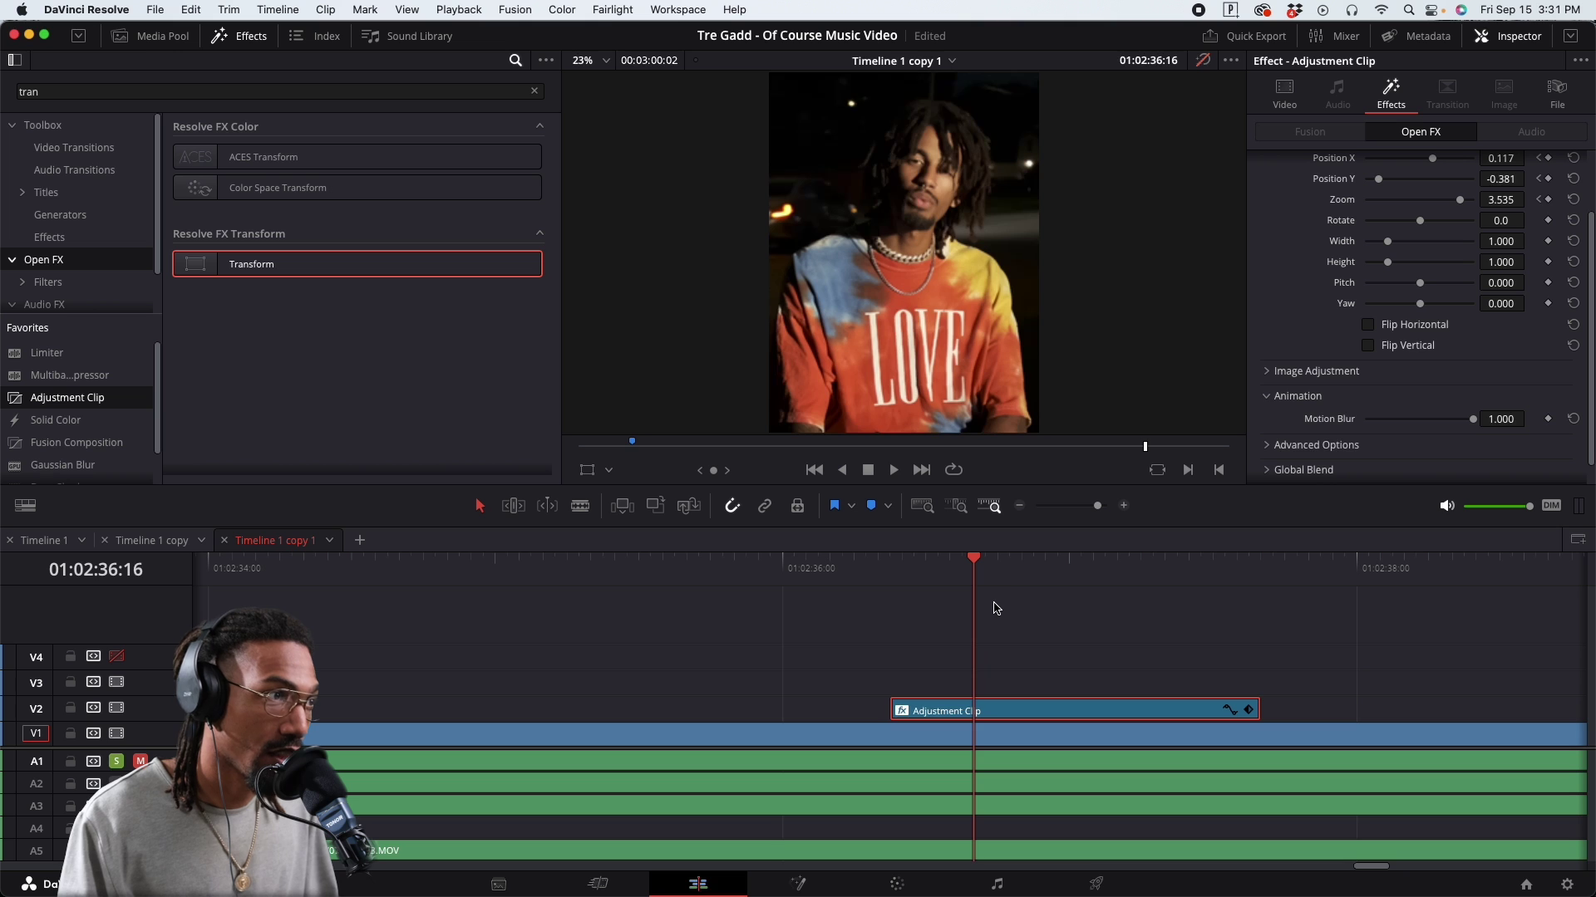
{"action": "key", "text": "Left"}
{"action": "key", "text": "Left"}
{"action": "key", "text": "Left"}
{"action": "key", "text": "Right"}
{"action": "key", "text": "Right"}
{"action": "key", "text": "Right"}
{"action": "key", "text": "Right"}
{"action": "key", "text": "Right"}
{"action": "key", "text": "Right"}
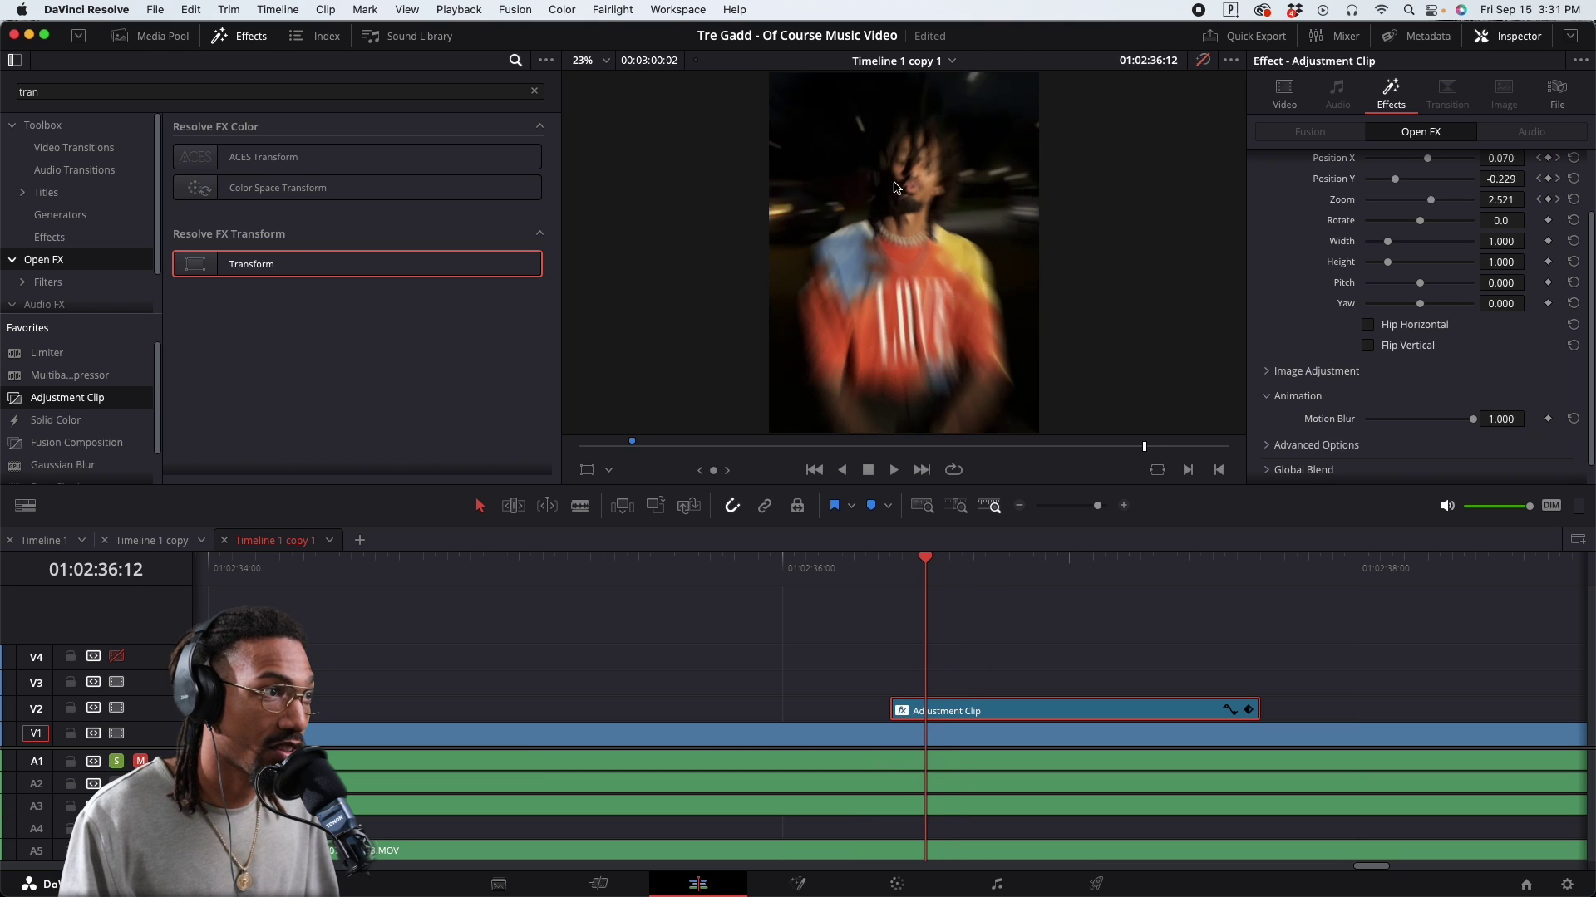
Play the motion-blurred zoom several times from shortly before the adjustment clip
{"action": "left_click", "coordinate": [841, 576]}
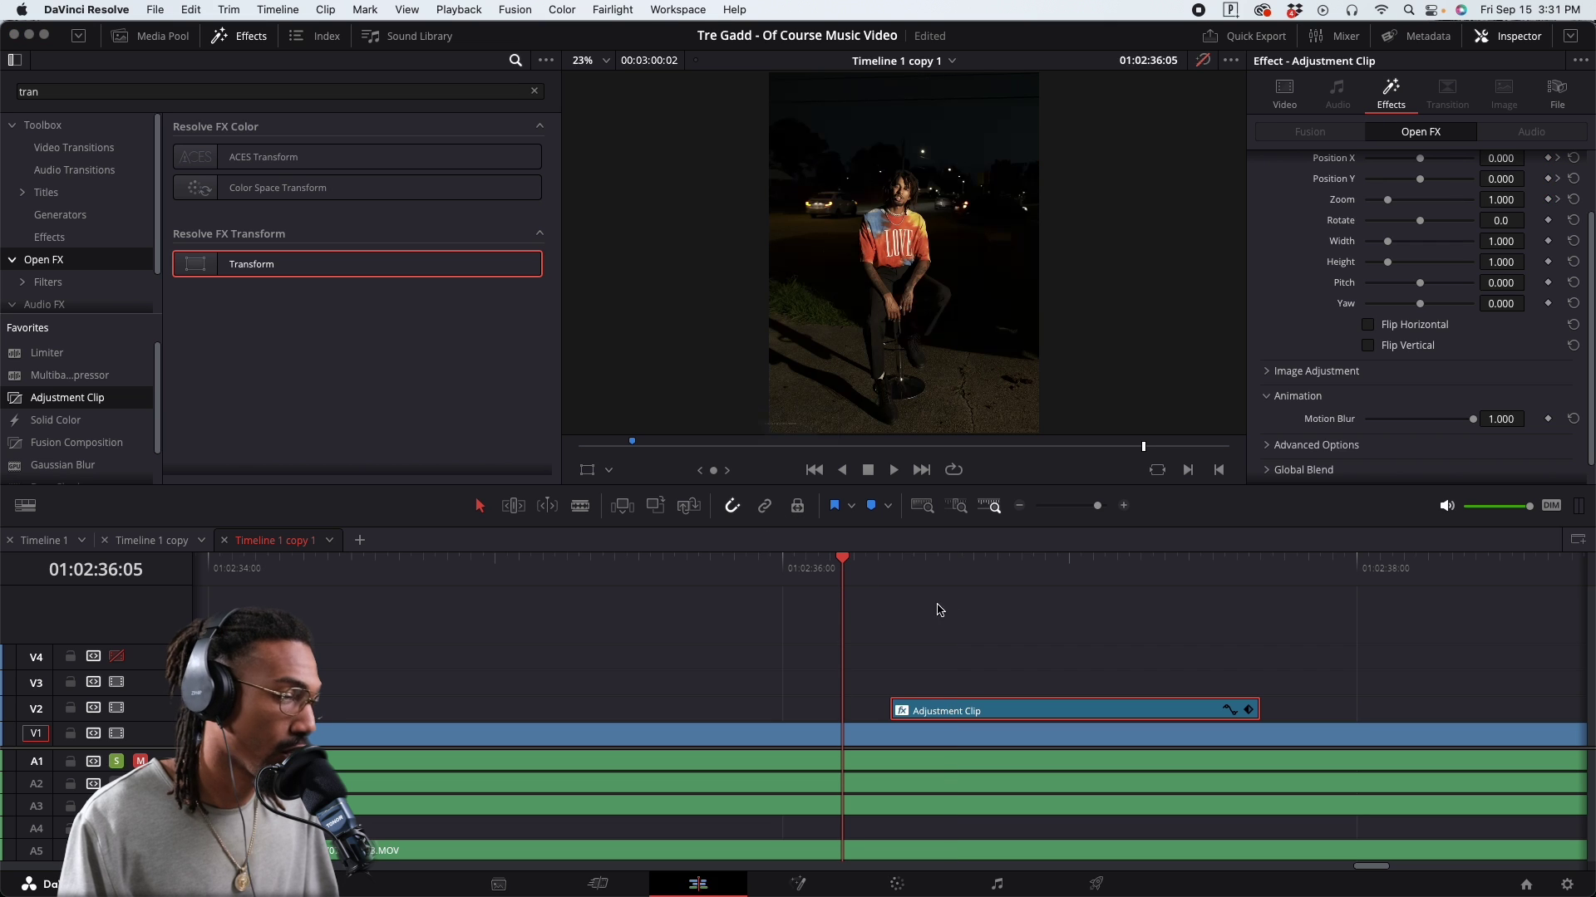
{"action": "left_click", "coordinate": [955, 611]}
{"action": "key", "text": "space"}
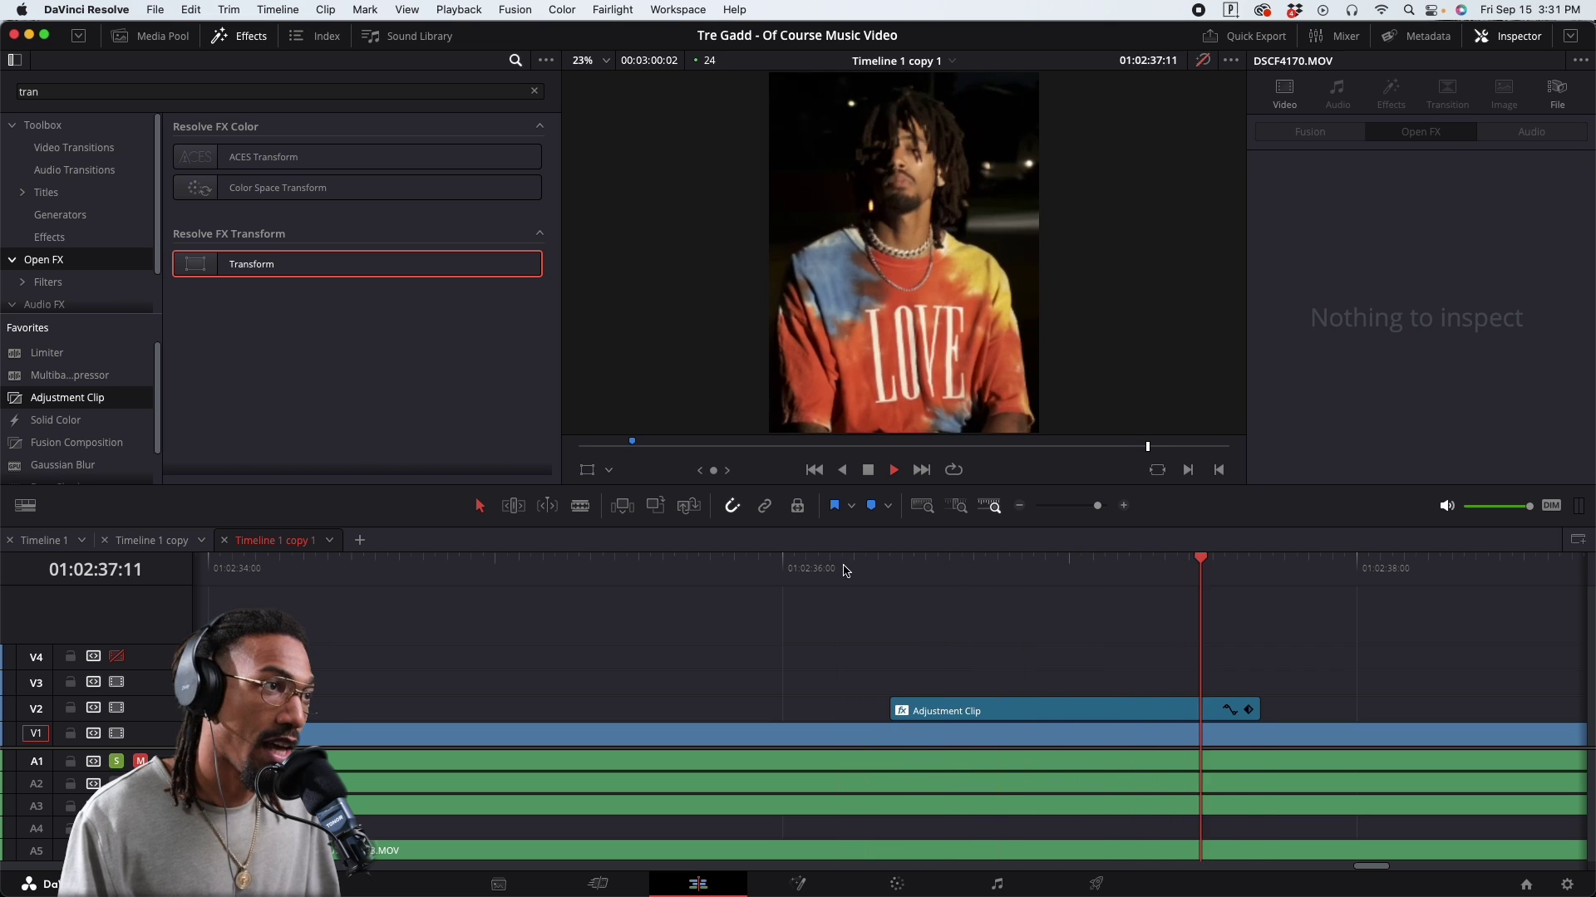
{"action": "left_click", "coordinate": [828, 568]}
{"action": "key", "text": "space"}
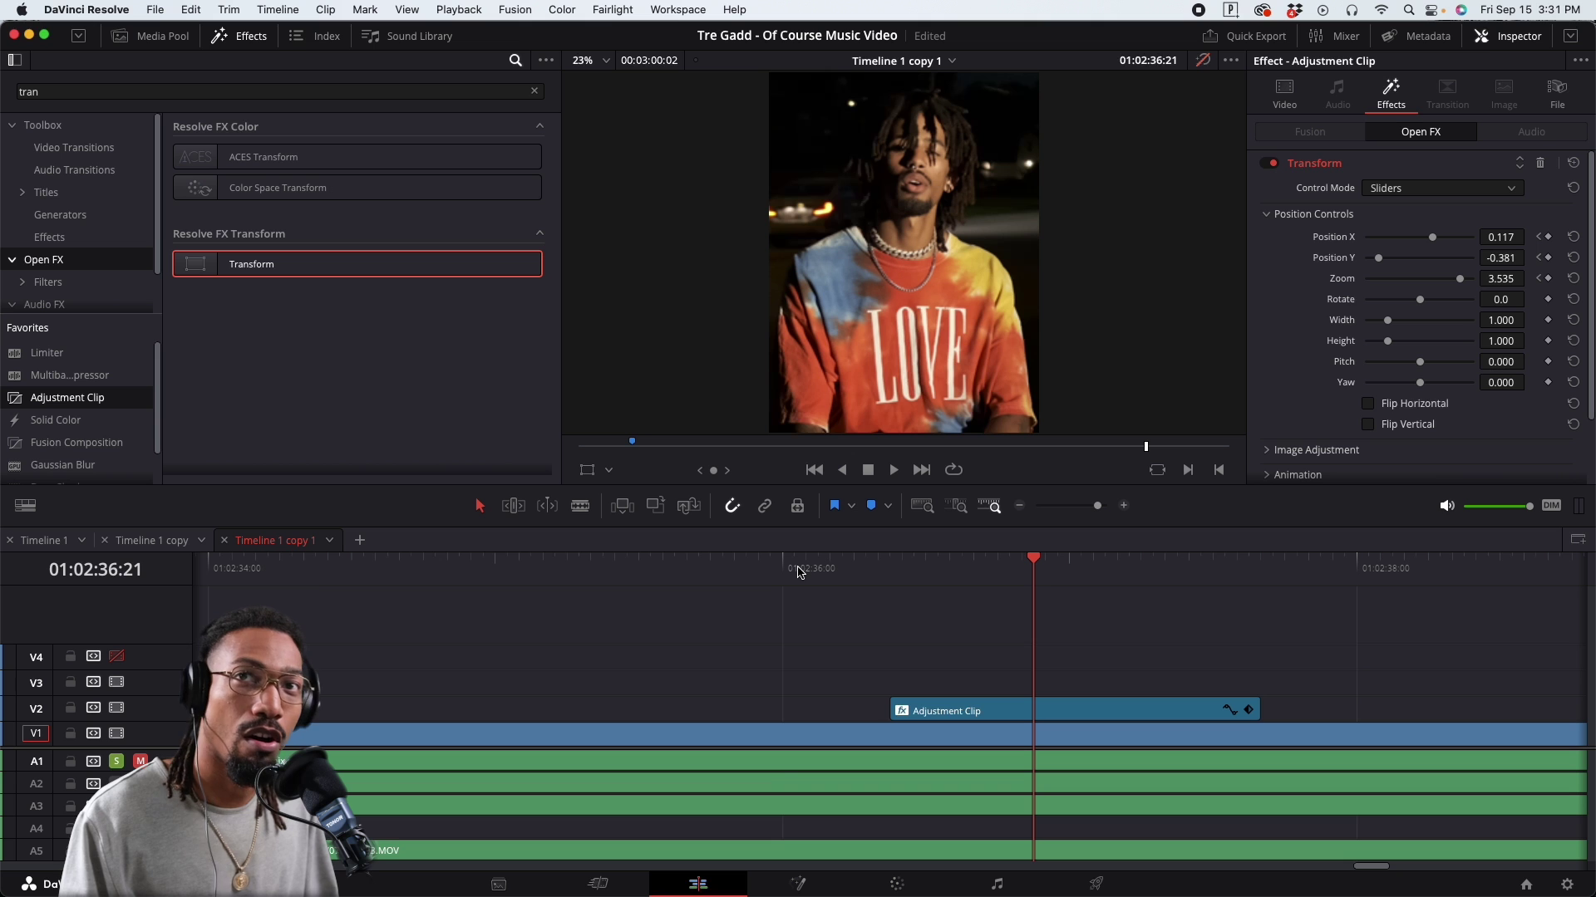
{"action": "left_click", "coordinate": [770, 572]}
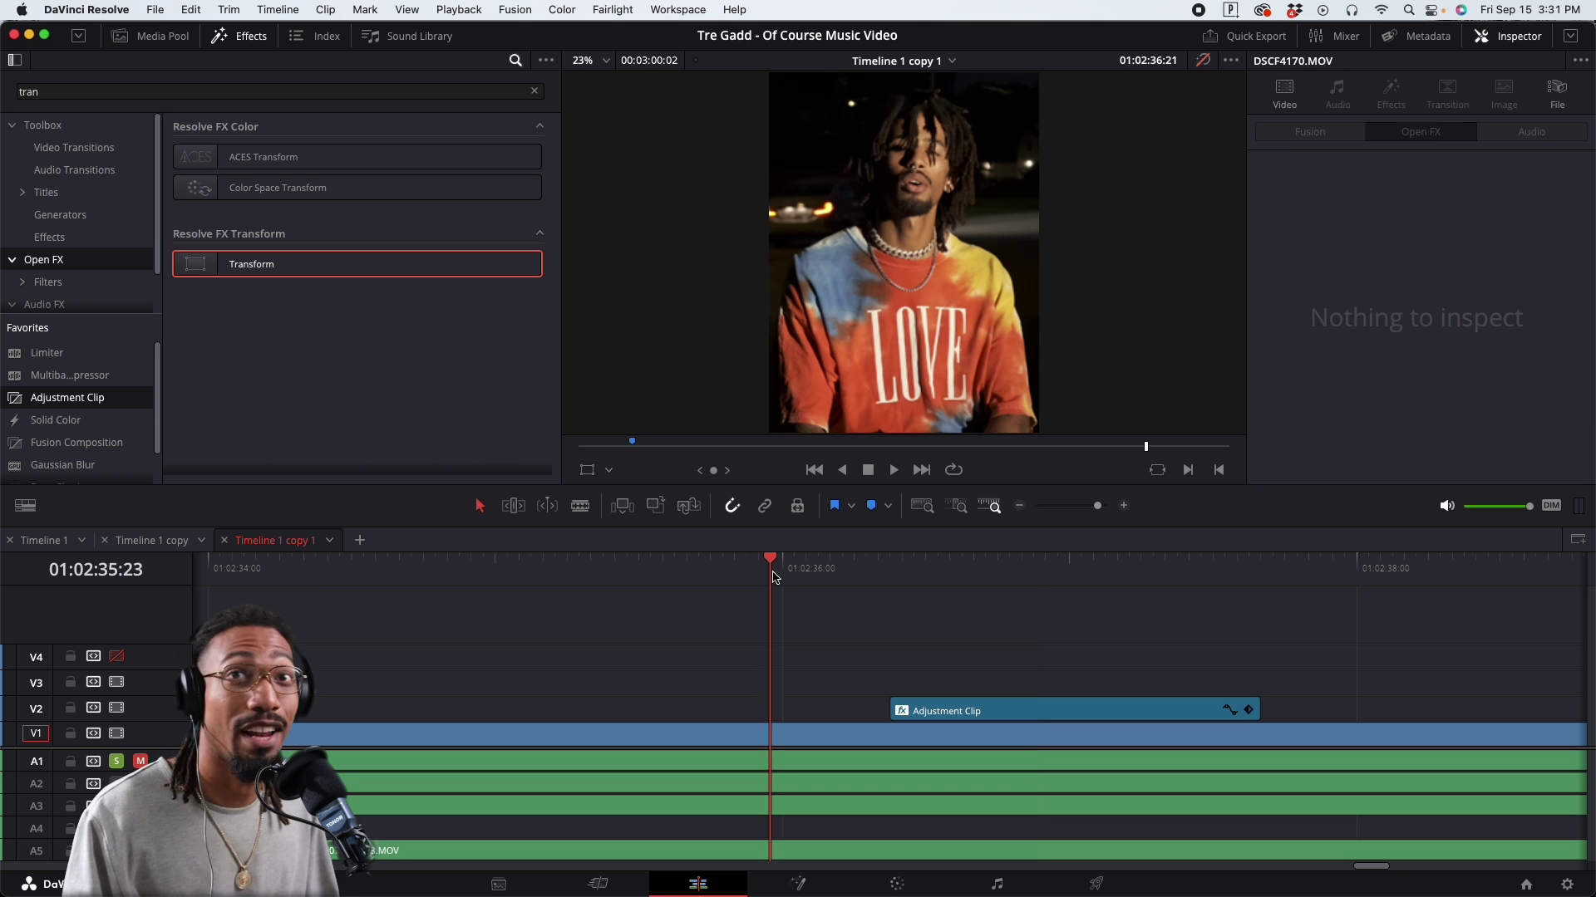
{"action": "key", "text": "space"}
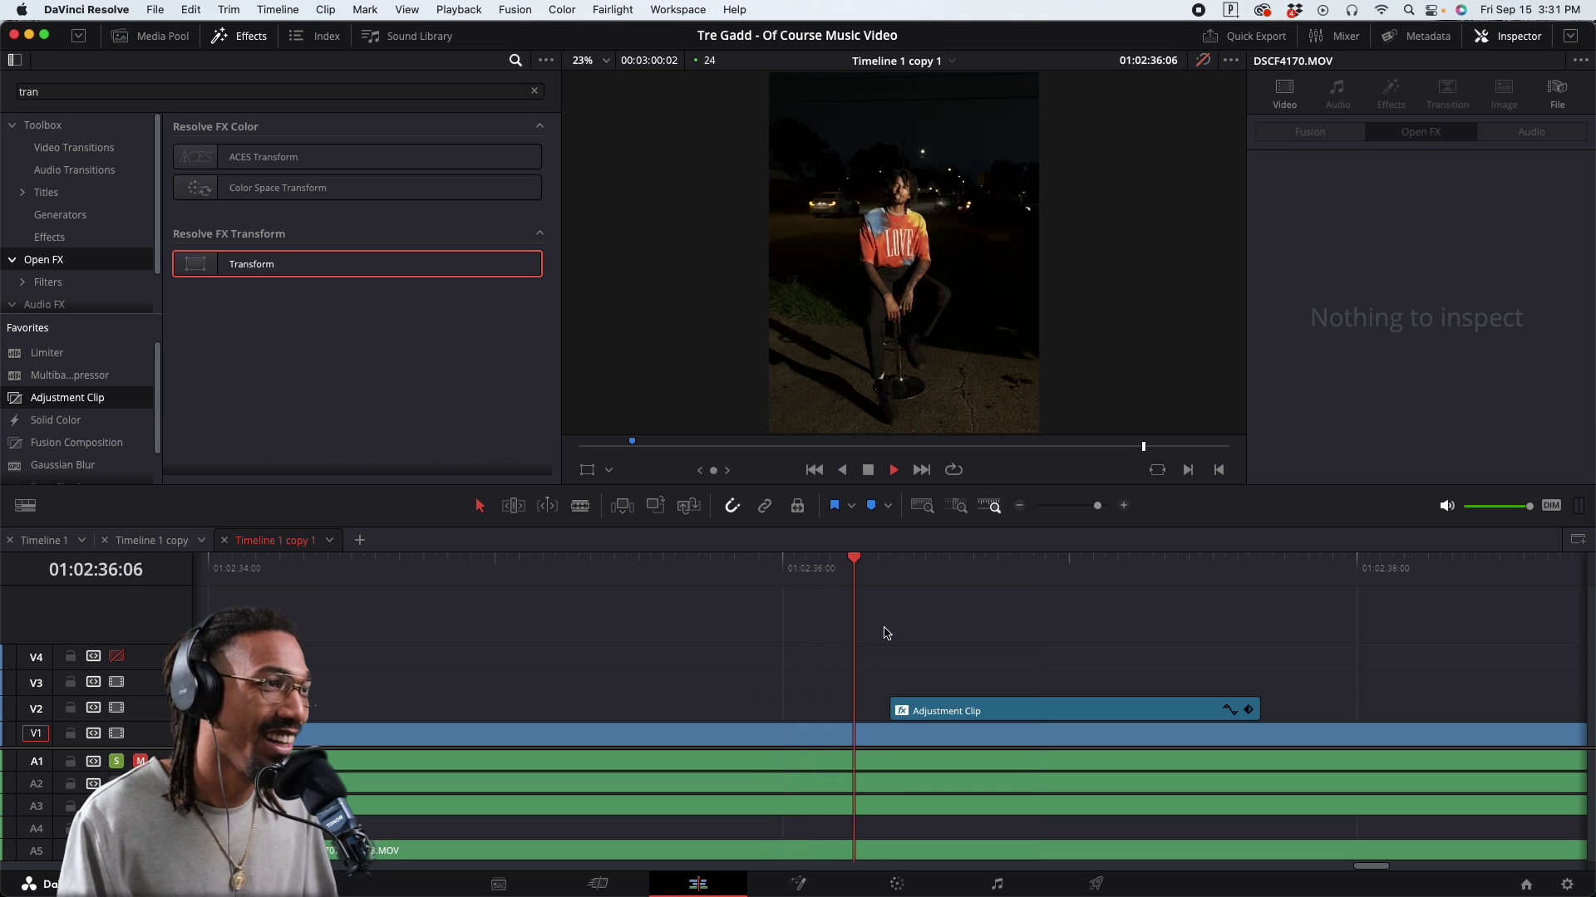
{"action": "key", "text": "space"}
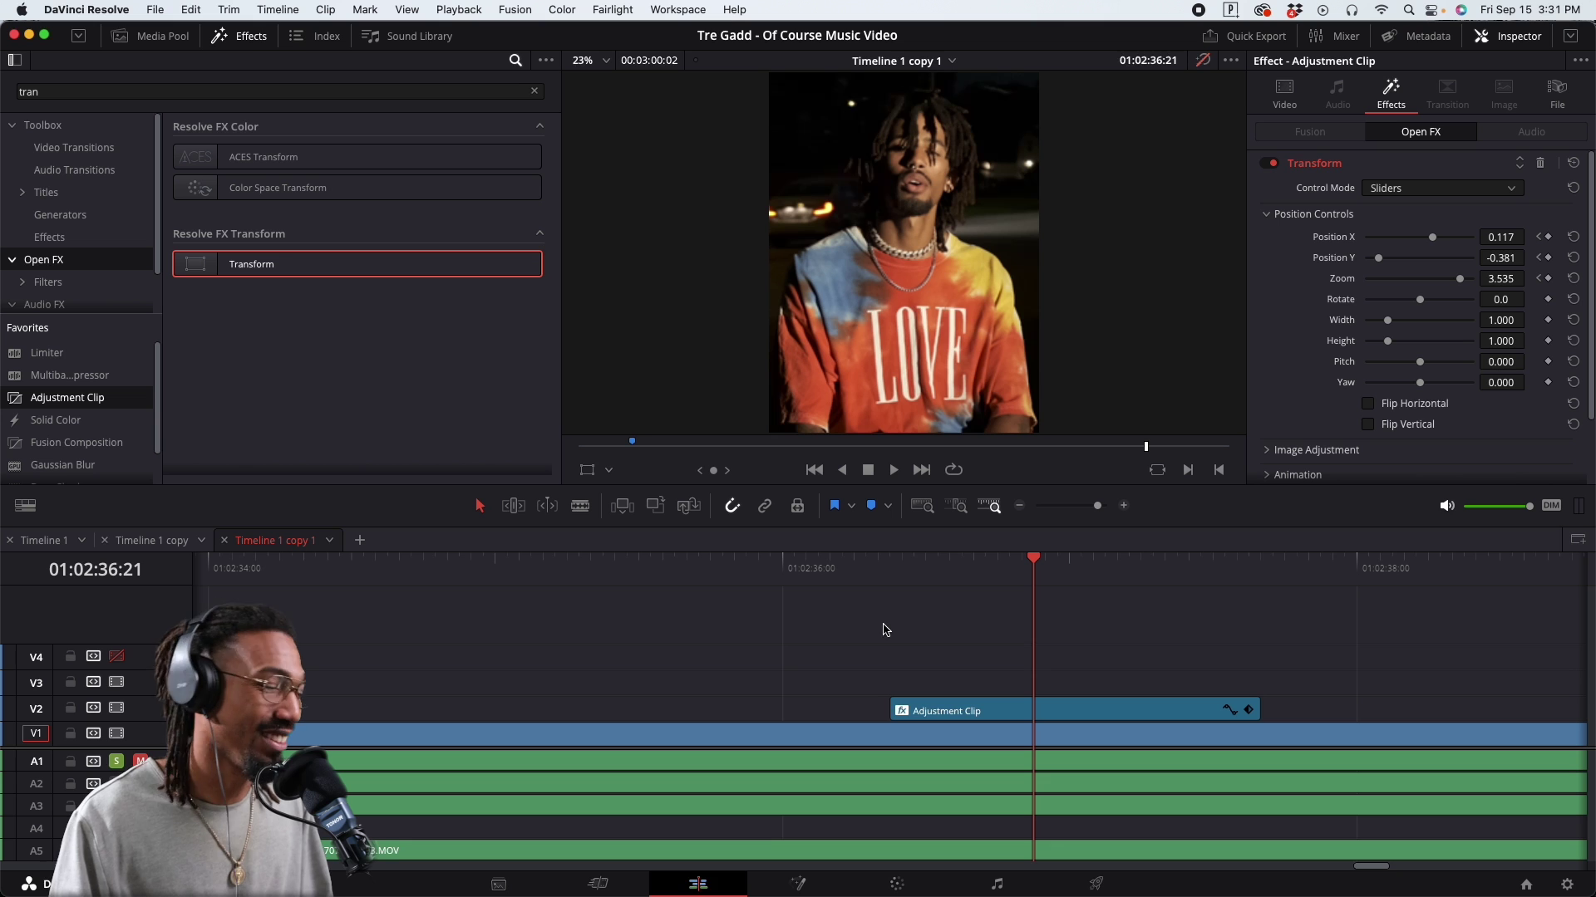
{"action": "left_click", "coordinate": [788, 575]}
{"action": "key", "text": "space"}
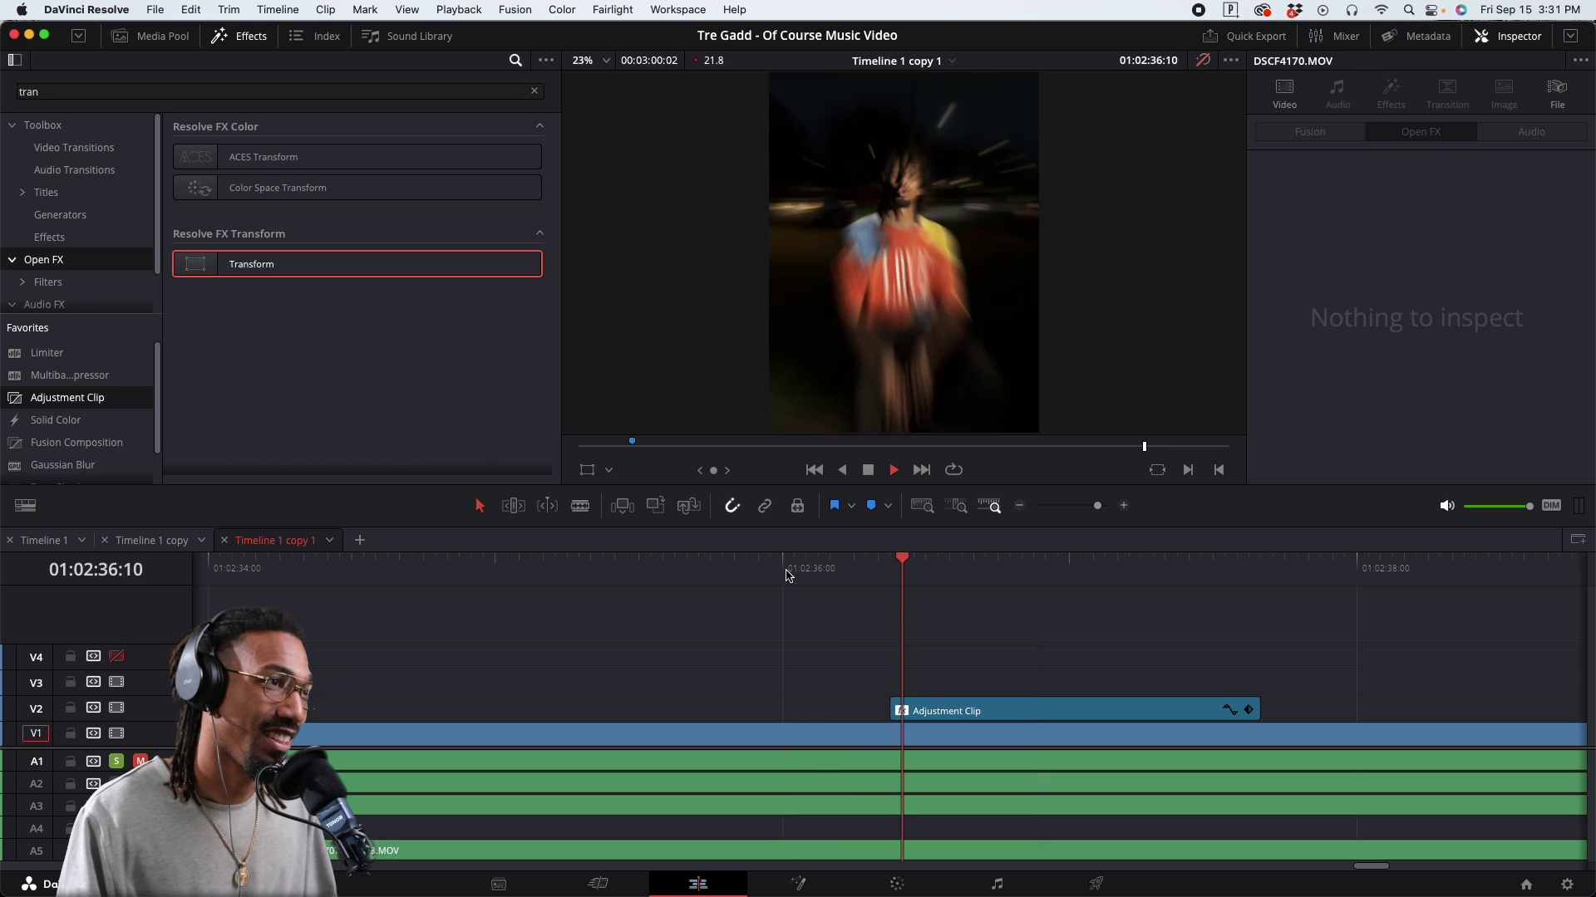
Replay the blurred zoom from around 01:02:35:21 to review its look at normal speed
{"action": "key", "text": "space"}
{"action": "left_click", "coordinate": [751, 576]}
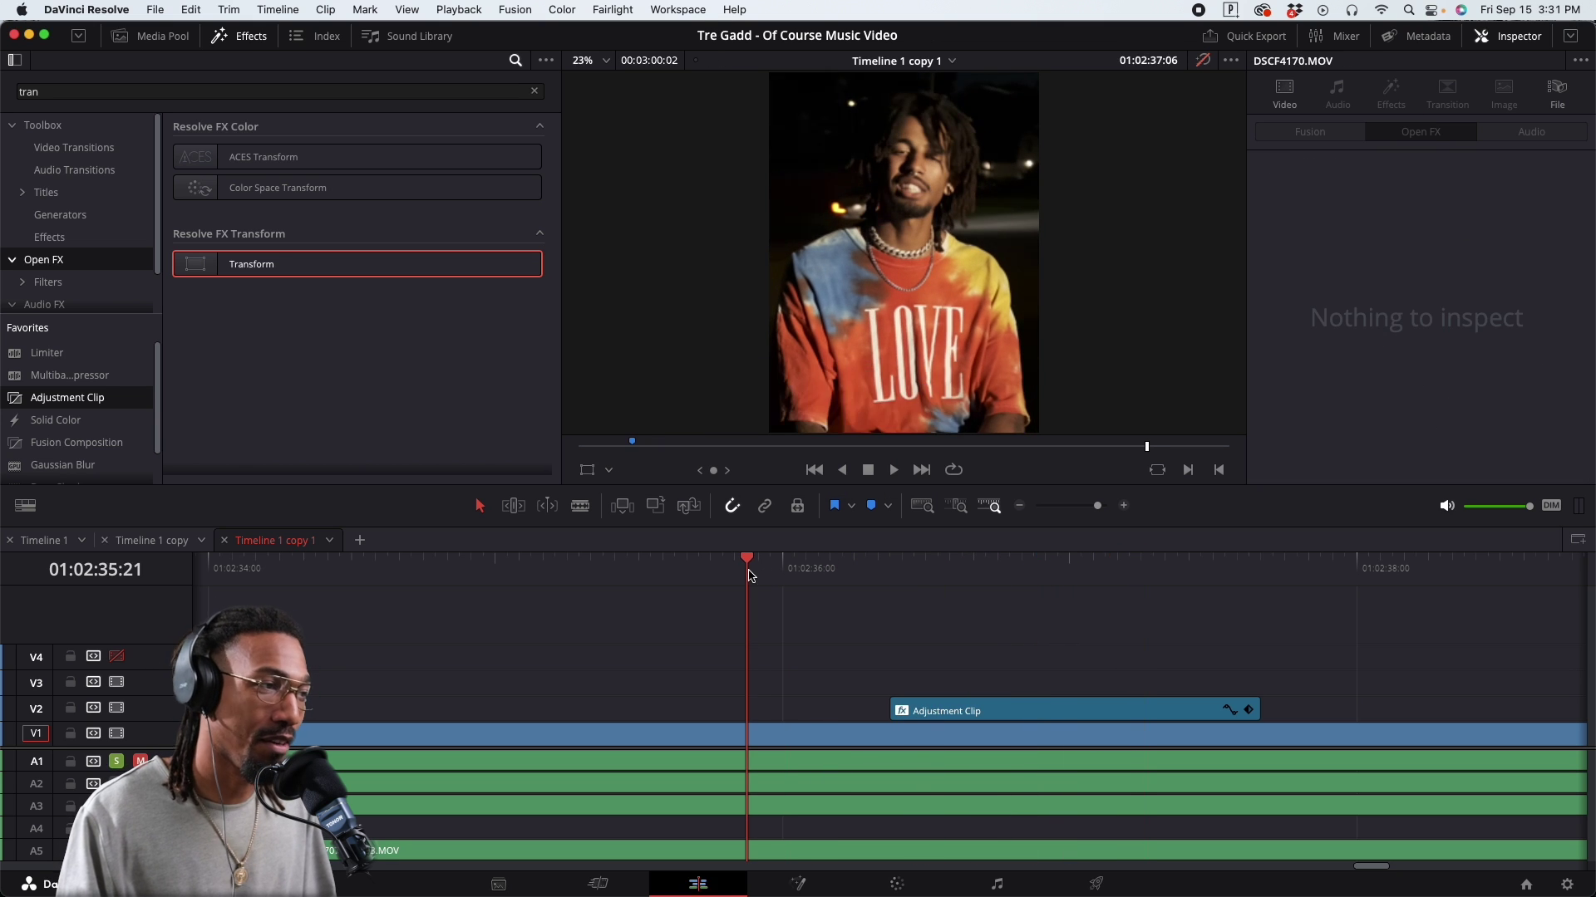
{"action": "key", "text": "space"}
{"action": "key", "text": "space"}
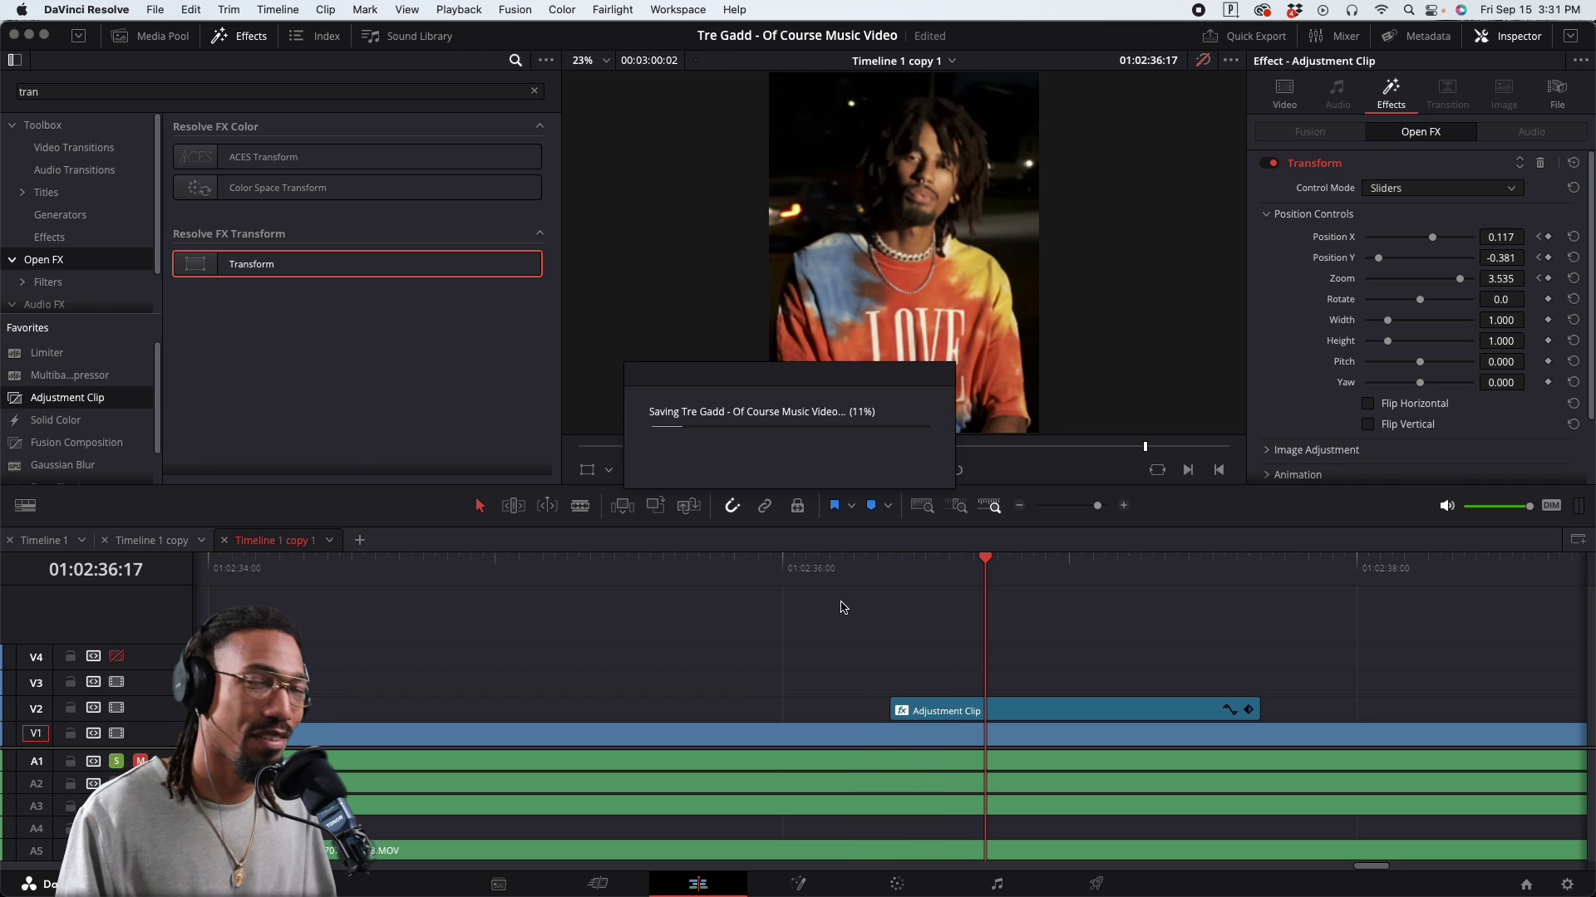
{"action": "left_click", "coordinate": [769, 580]}
{"action": "key", "text": "space"}
Set Motion Blur to 0.000 in the Transform effect's Animation settings on the first adjustment clip, starting at 01:02:36:09
{"action": "left_click", "coordinate": [1369, 406]}
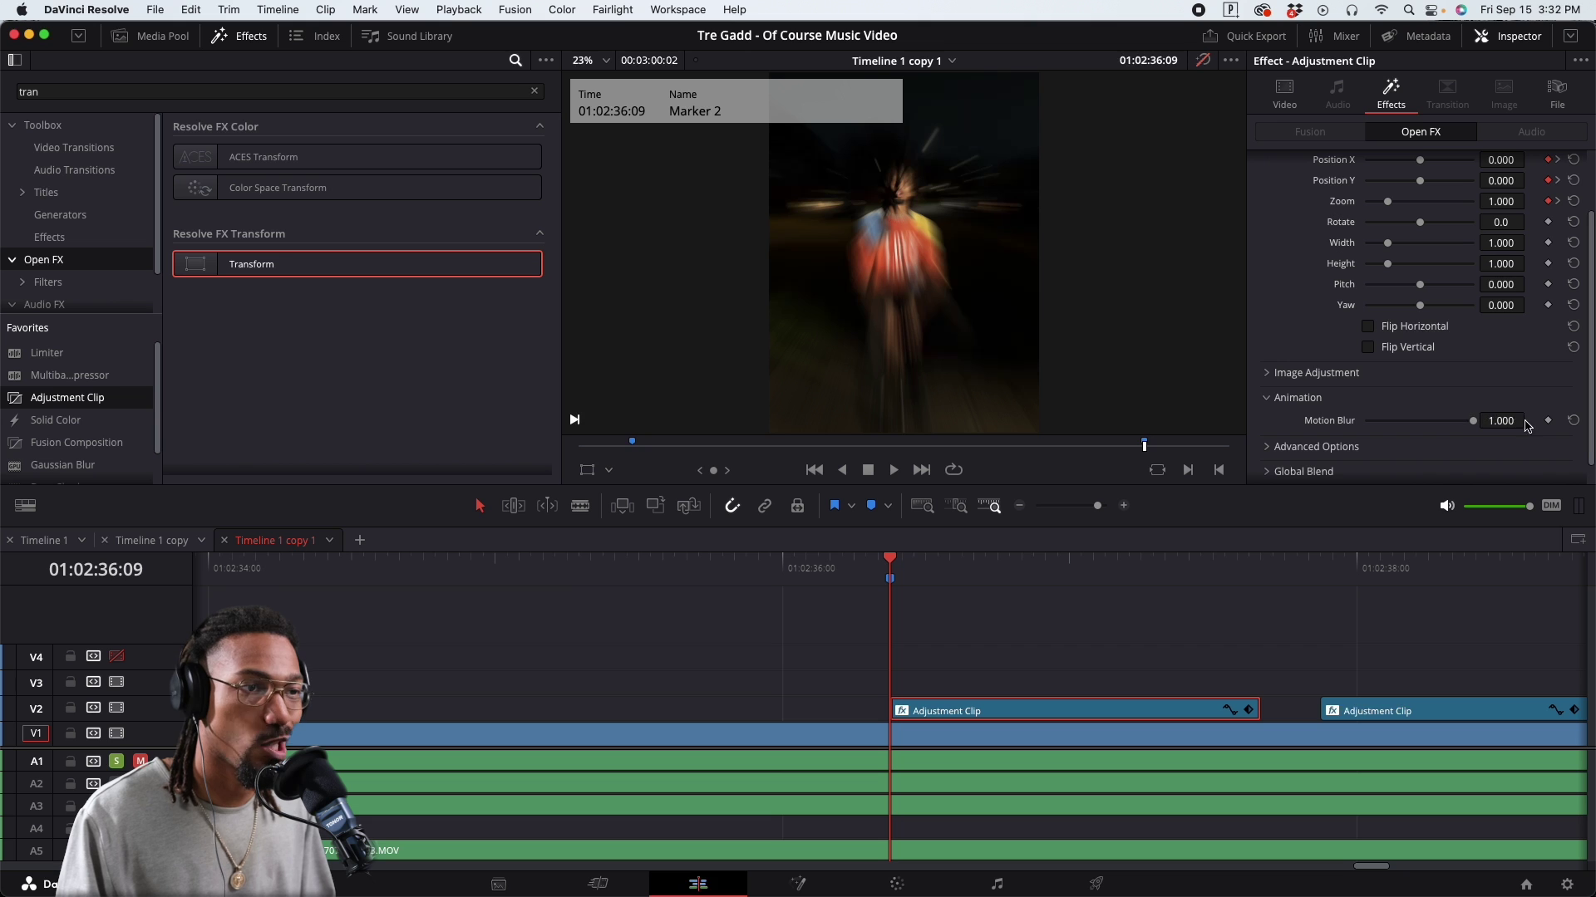
{"action": "left_click_drag", "start_coordinate": [1474, 421], "coordinate": [856, 457]}
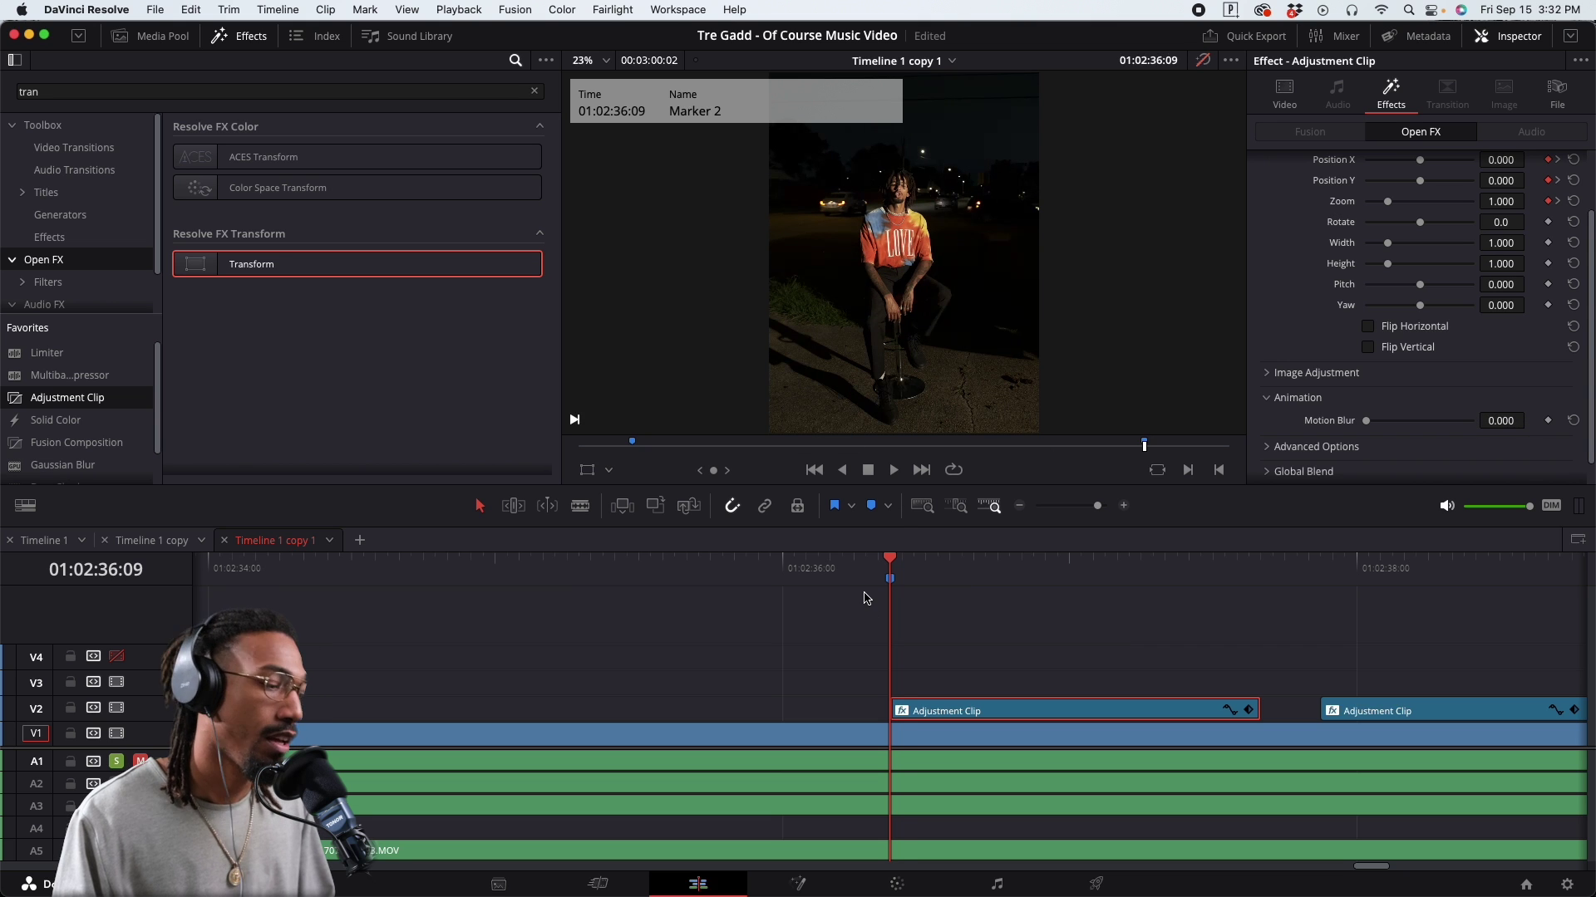
Compare the two adjustment clips' zooms frame by frame, the first without motion blur and the second with it
{"action": "key", "text": "Right"}
{"action": "key", "text": "Right"}
{"action": "key", "text": "Right"}
{"action": "key", "text": "Right"}
{"action": "key", "text": "Right"}
{"action": "key", "text": "Right"}
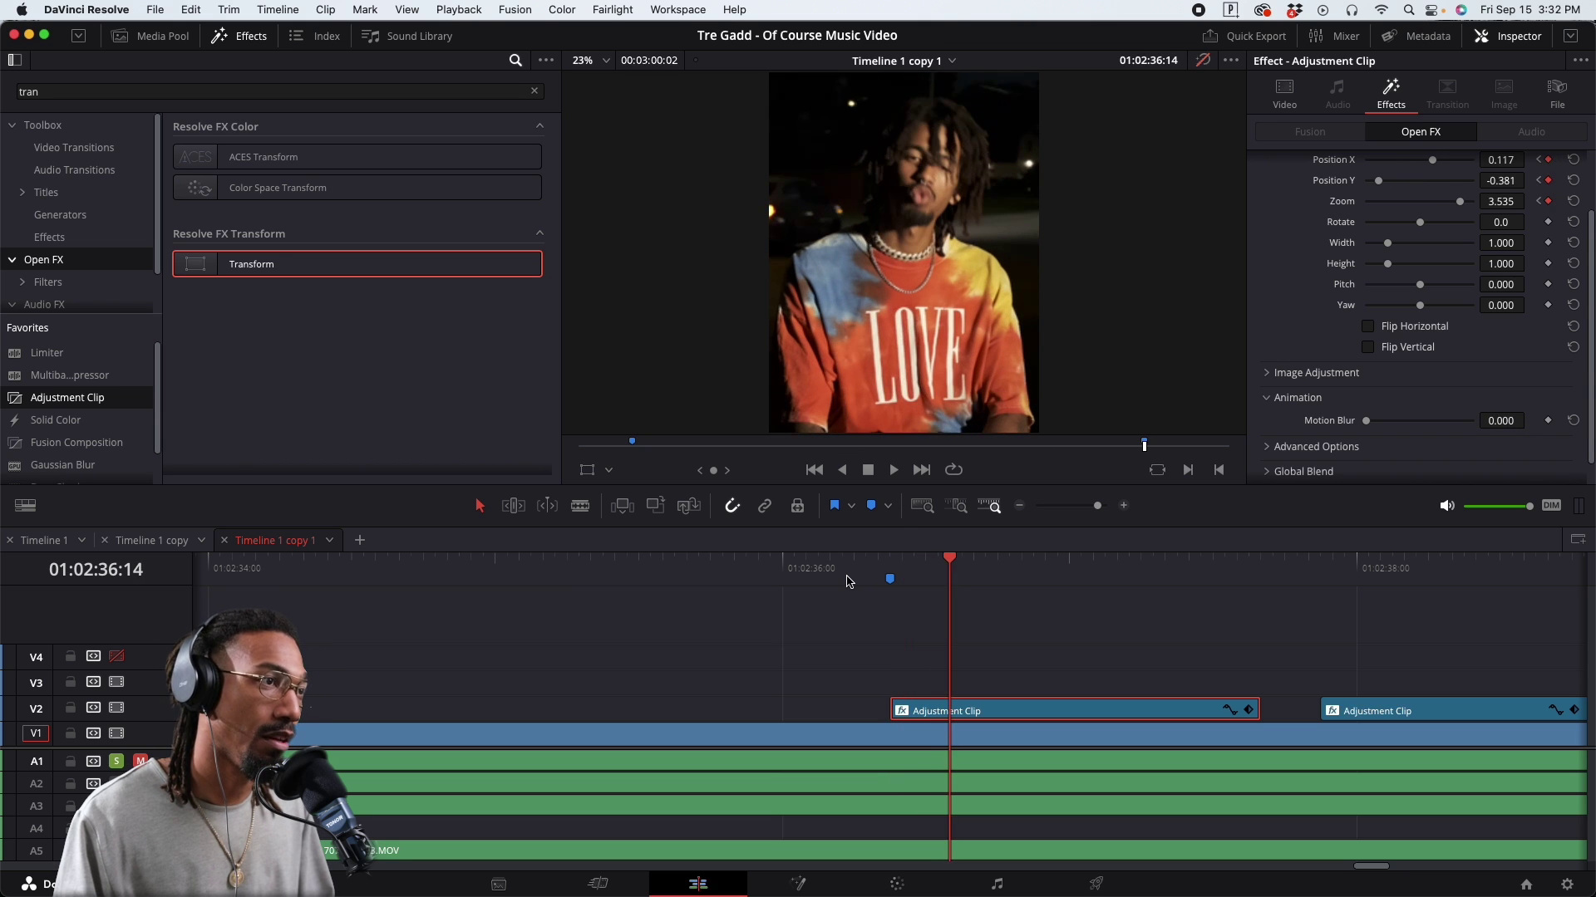
{"action": "left_click", "coordinate": [1321, 575]}
{"action": "key", "text": "Right"}
{"action": "key", "text": "Right"}
{"action": "key", "text": "Right"}
{"action": "key", "text": "Right"}
{"action": "key", "text": "Right"}
{"action": "key", "text": "Right"}
{"action": "key", "text": "Right"}
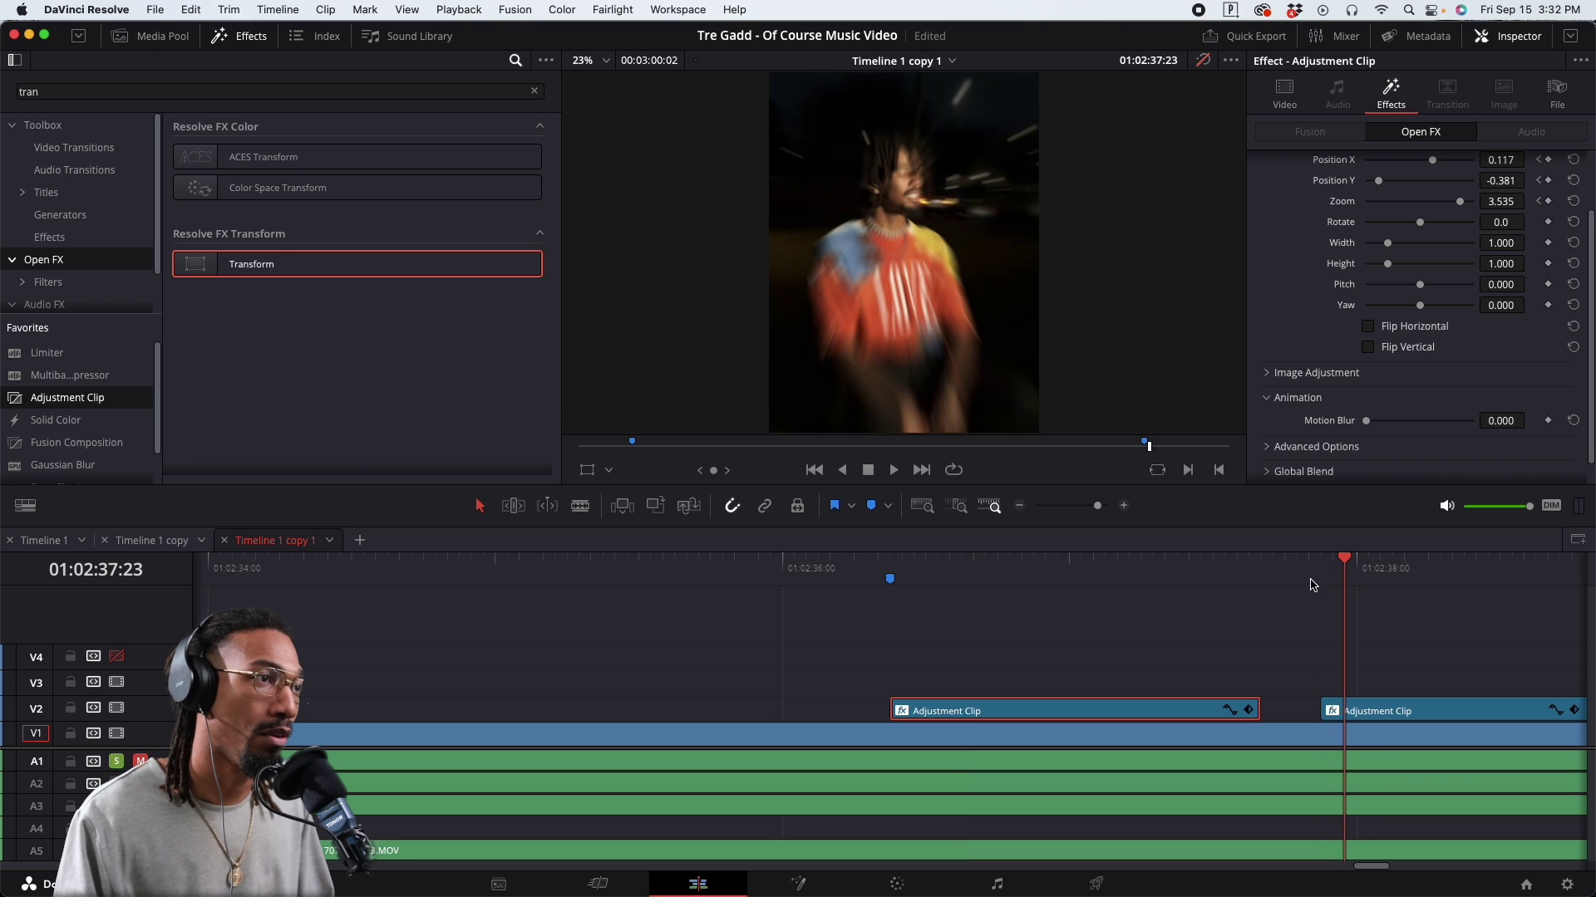
Play the unblurred zoom and the motion-blurred zoom in turn, and return the playhead to the marker at 01:02:36:09
{"action": "left_click", "coordinate": [760, 593]}
{"action": "left_click", "coordinate": [765, 570]}
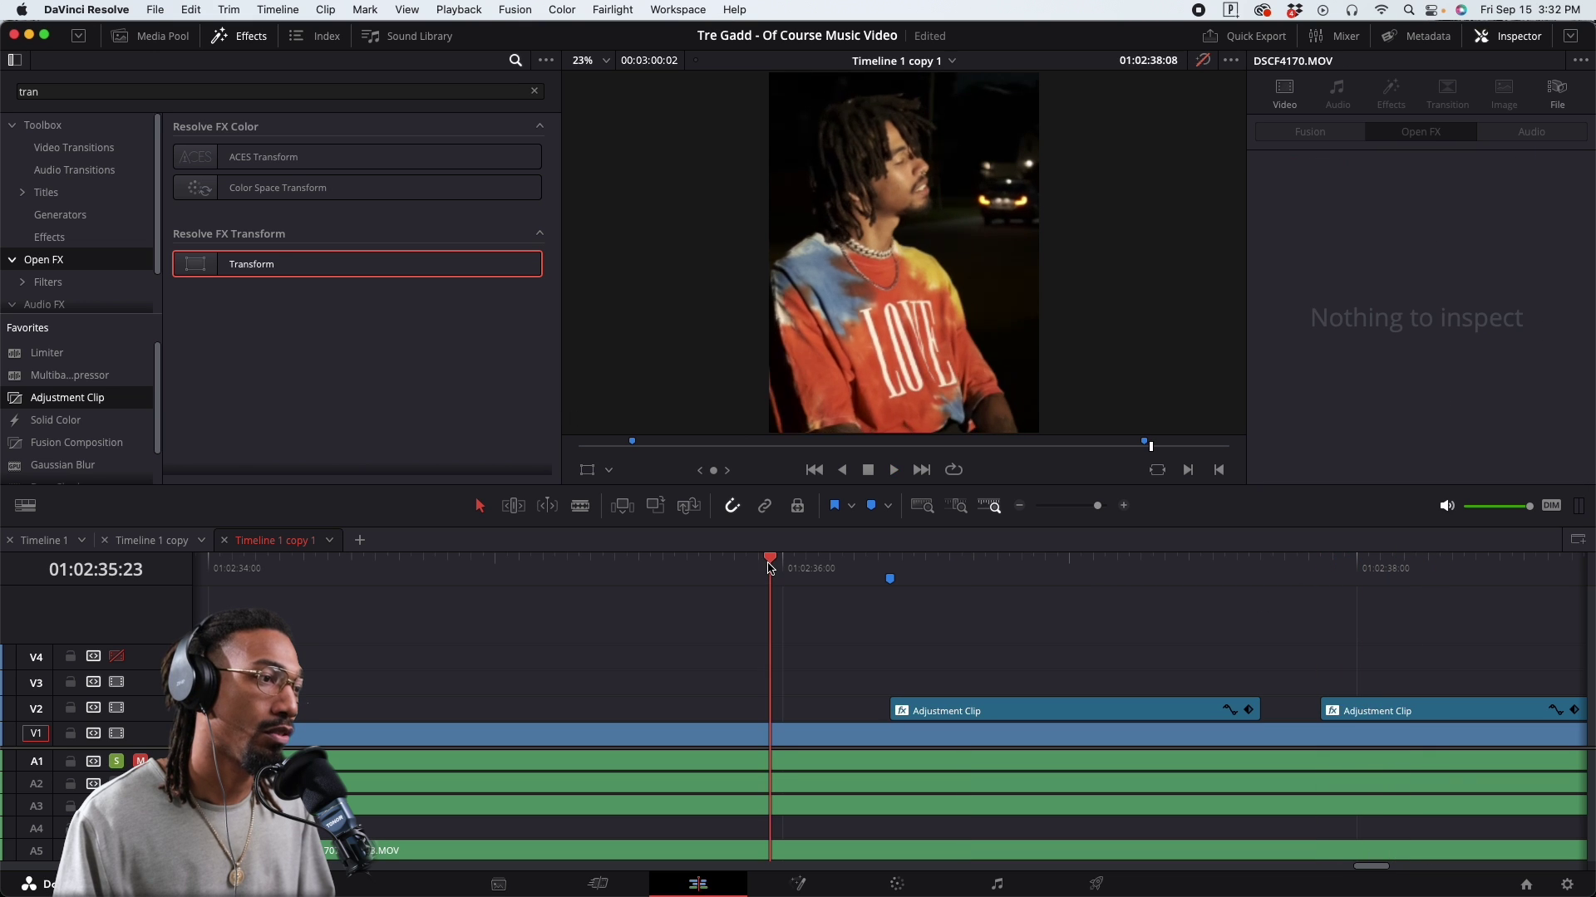
{"action": "key", "text": "space"}
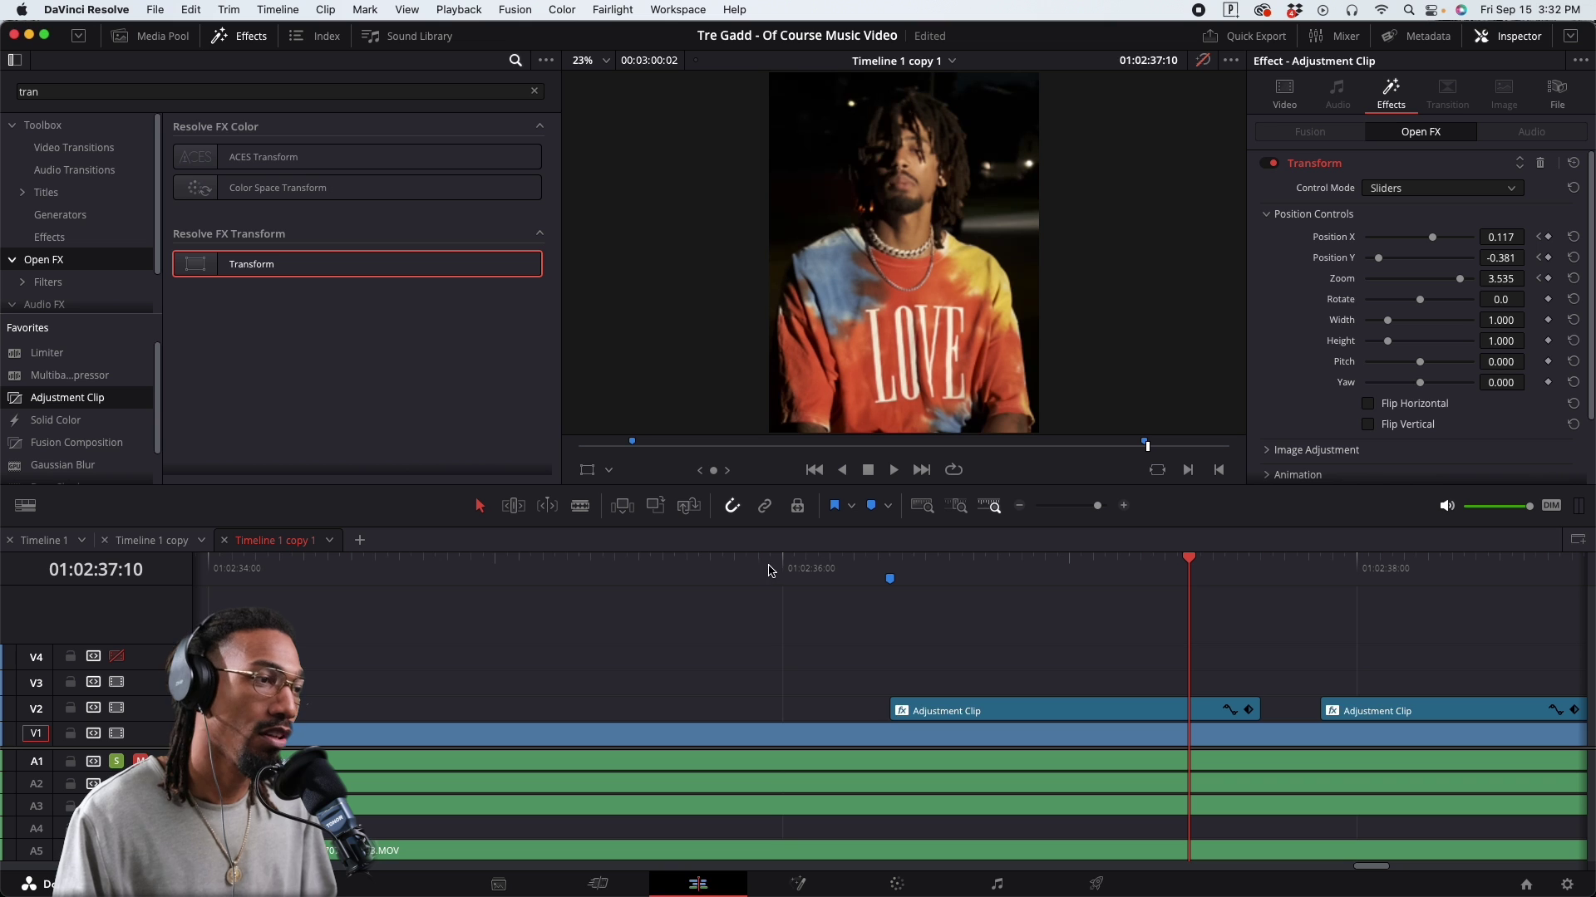
{"action": "key", "text": "space"}
{"action": "left_click", "coordinate": [1279, 574]}
{"action": "key", "text": "space"}
{"action": "key", "text": "space"}
{"action": "left_click", "coordinate": [1300, 570]}
{"action": "key", "text": "space"}
{"action": "key", "text": "space"}
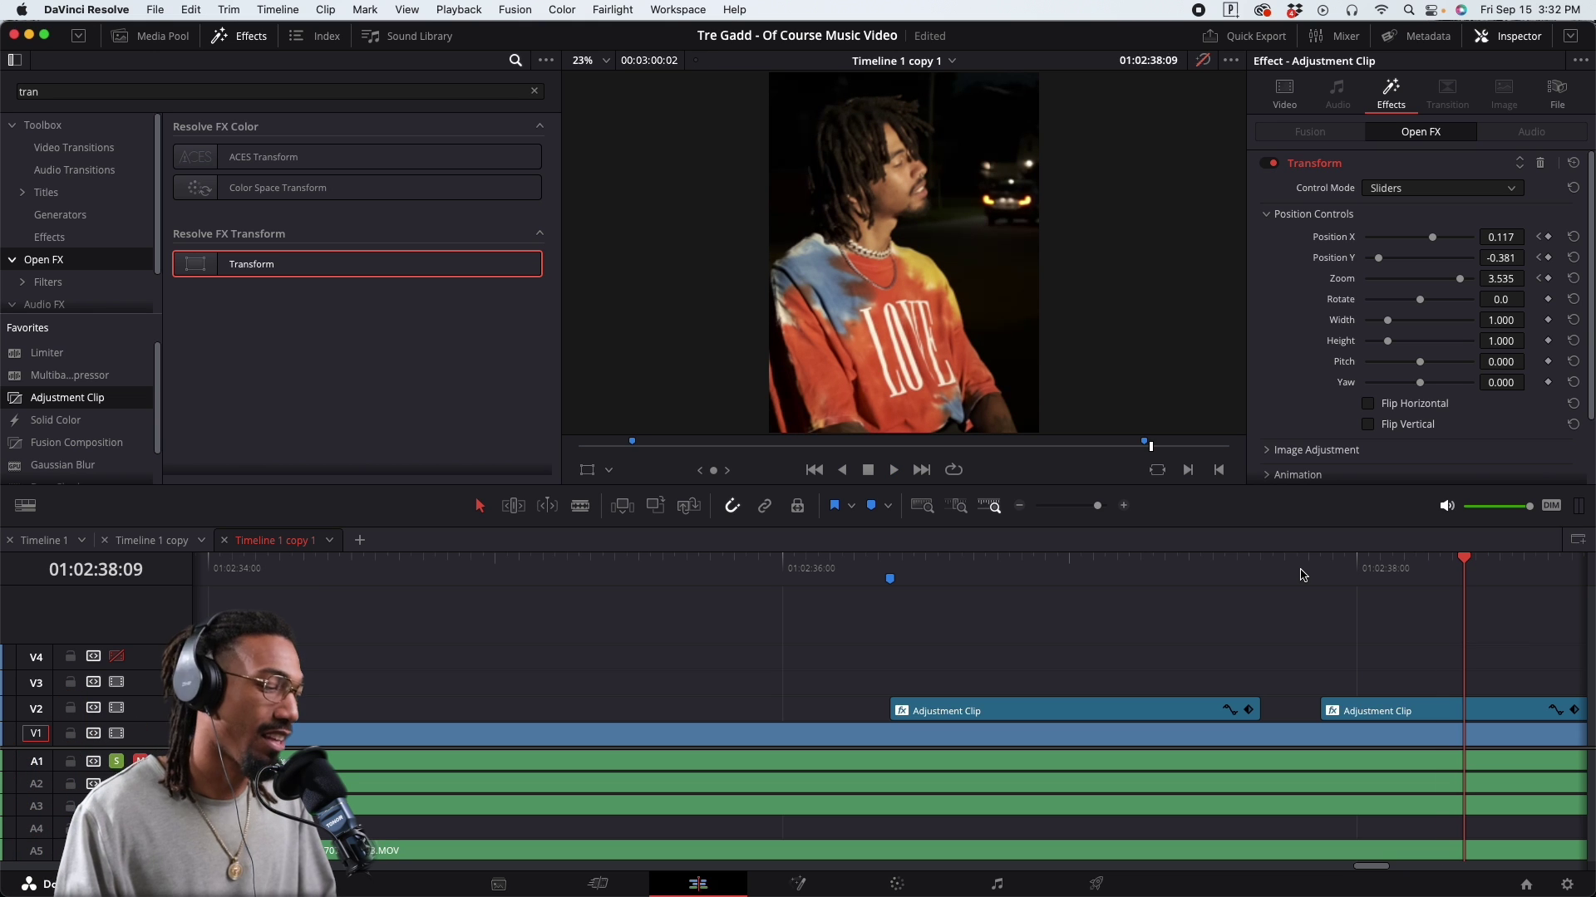
{"action": "left_click", "coordinate": [890, 574]}
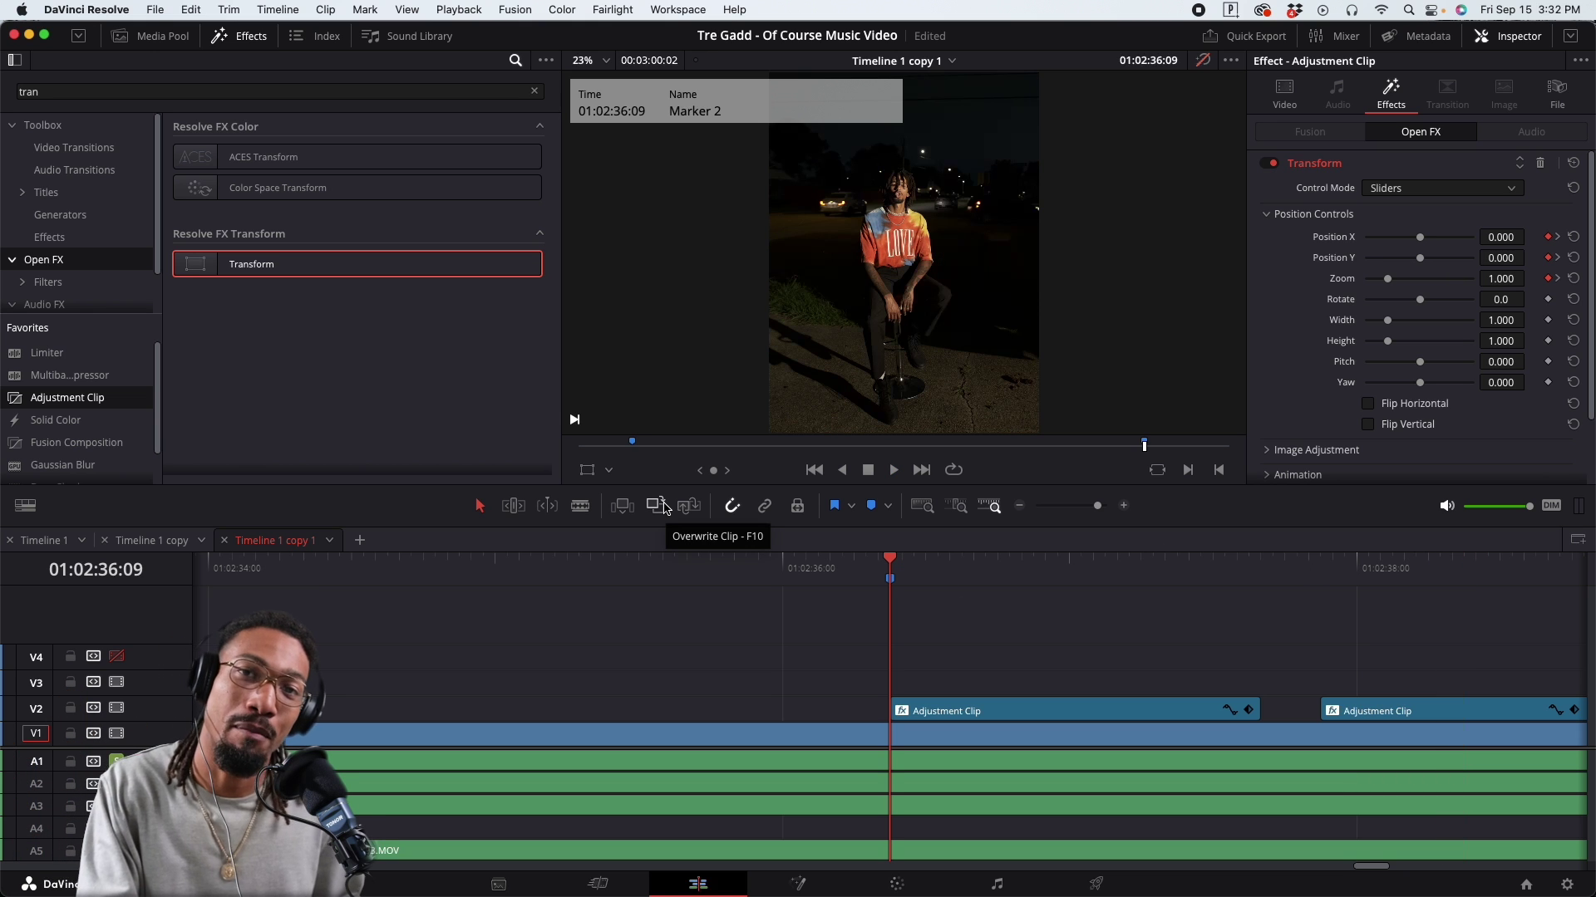